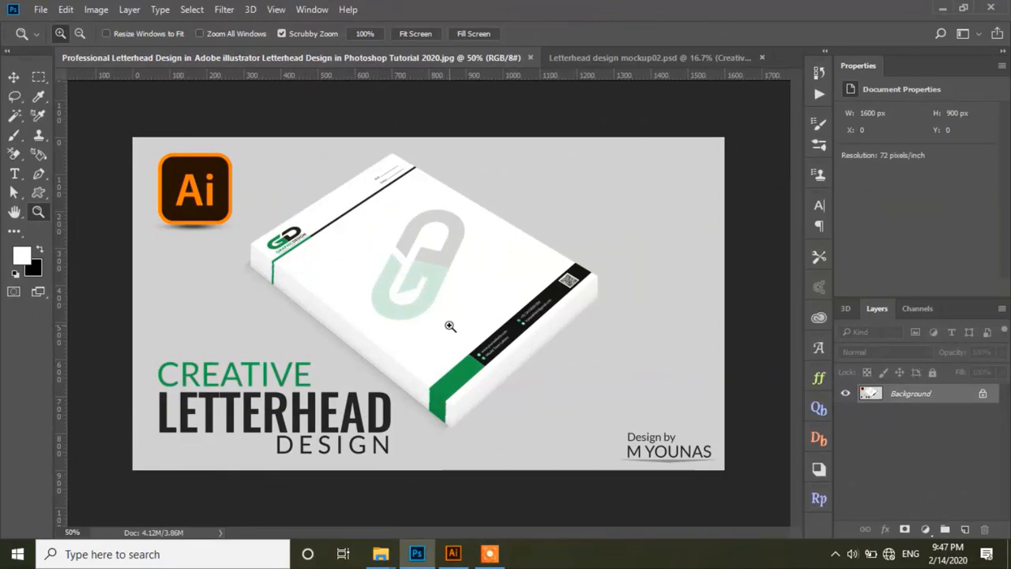
- Open the Letterhead design mockup02.psd document and examine the logo and header line on the orange letterhead up close
left_click(437, 326)
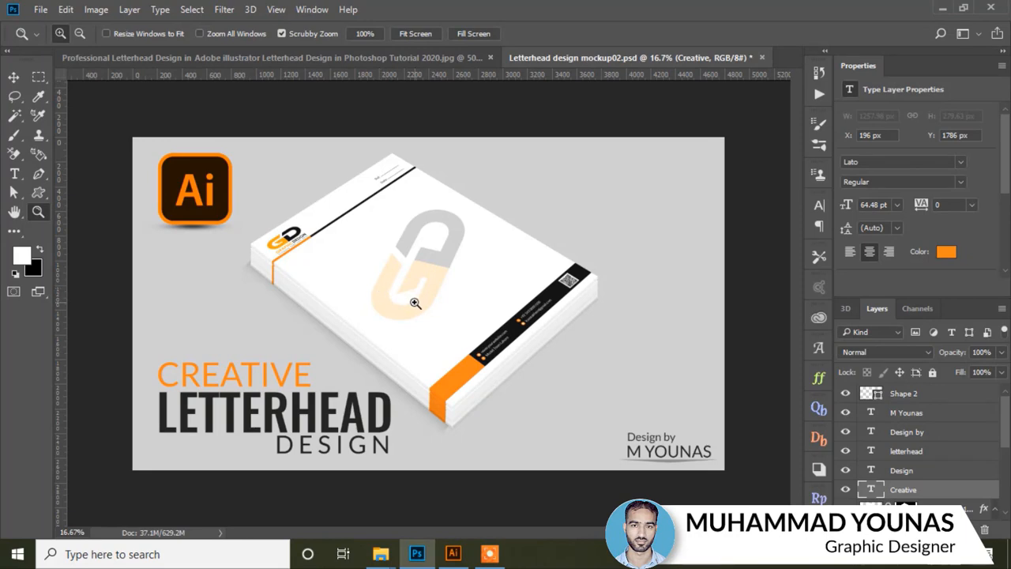
left_click(393, 292)
left_click(280, 218)
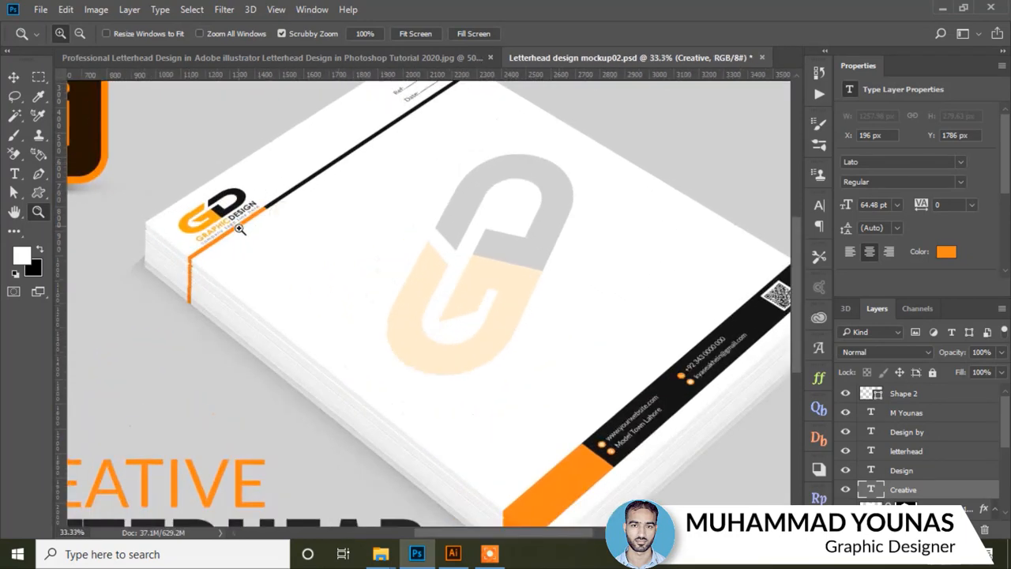
left_click(239, 227)
left_click(238, 209)
left_click(298, 221)
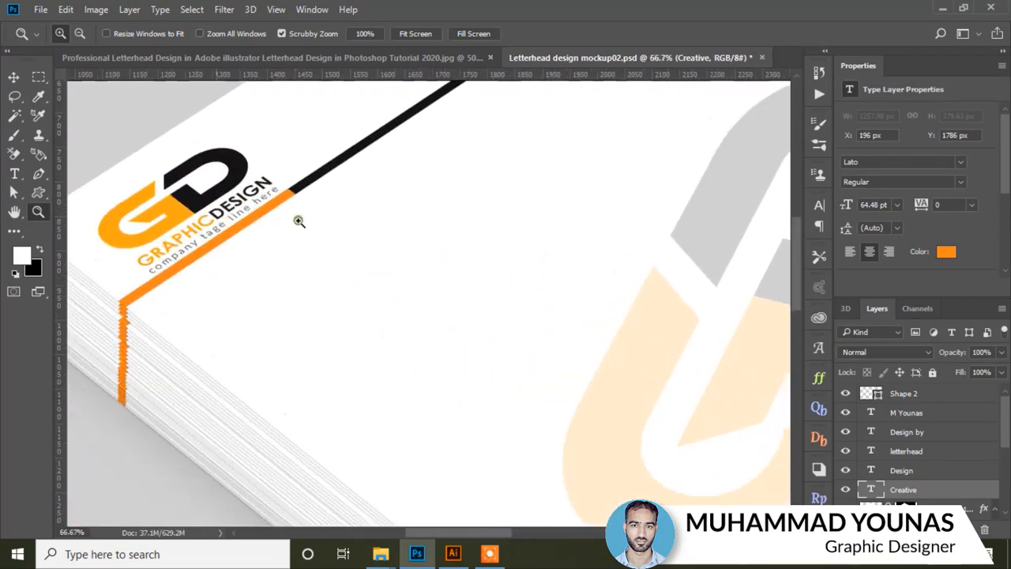
key("space")
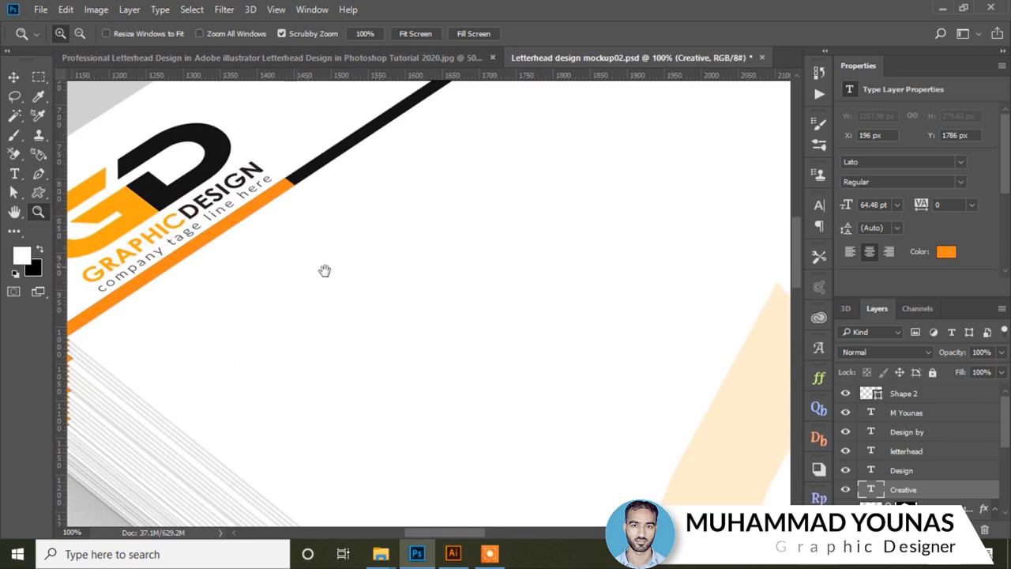
left_click_drag(316, 273, 323, 341)
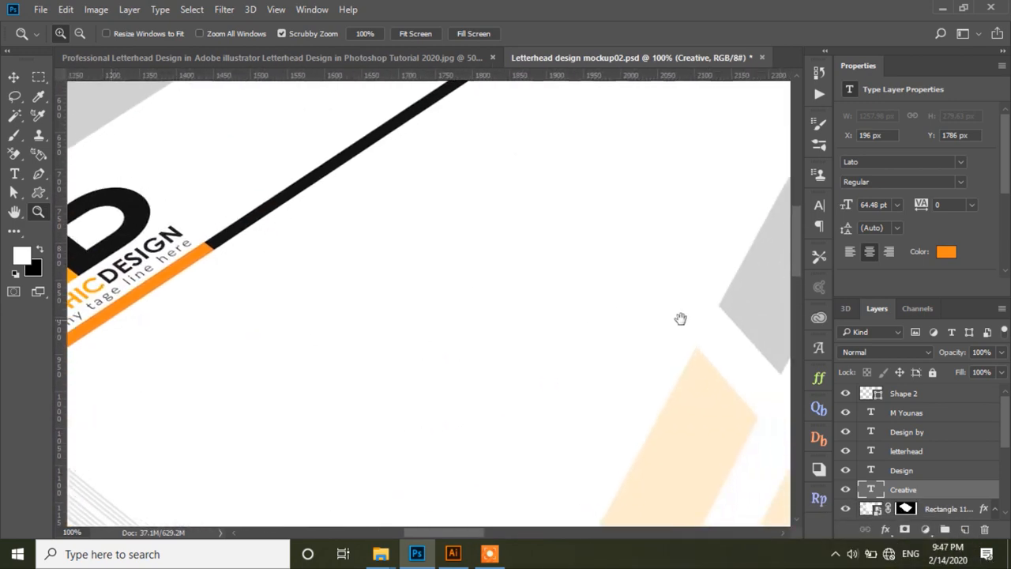
- Examine the mockup's black contact strip, QR code and orange corner block along the paper stack at full zoom
left_click_drag(679, 318, 508, 430)
left_click_drag(620, 237, 343, 271)
left_click_drag(542, 391, 231, 226)
left_click_drag(561, 431, 225, 195)
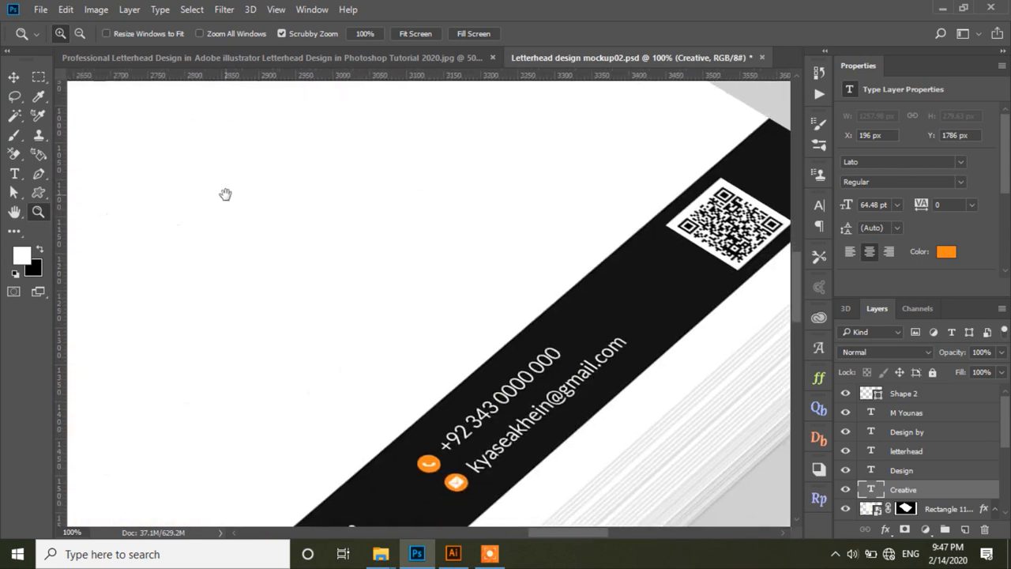
left_click_drag(333, 332, 451, 181)
left_click_drag(295, 284, 490, 150)
left_click_drag(327, 334, 406, 187)
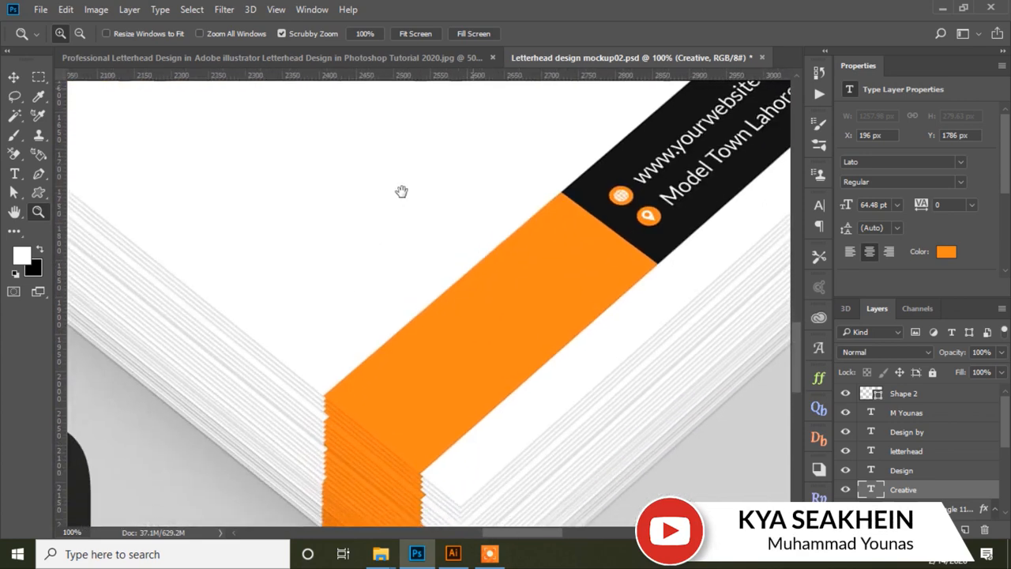
left_click_drag(341, 258, 528, 201)
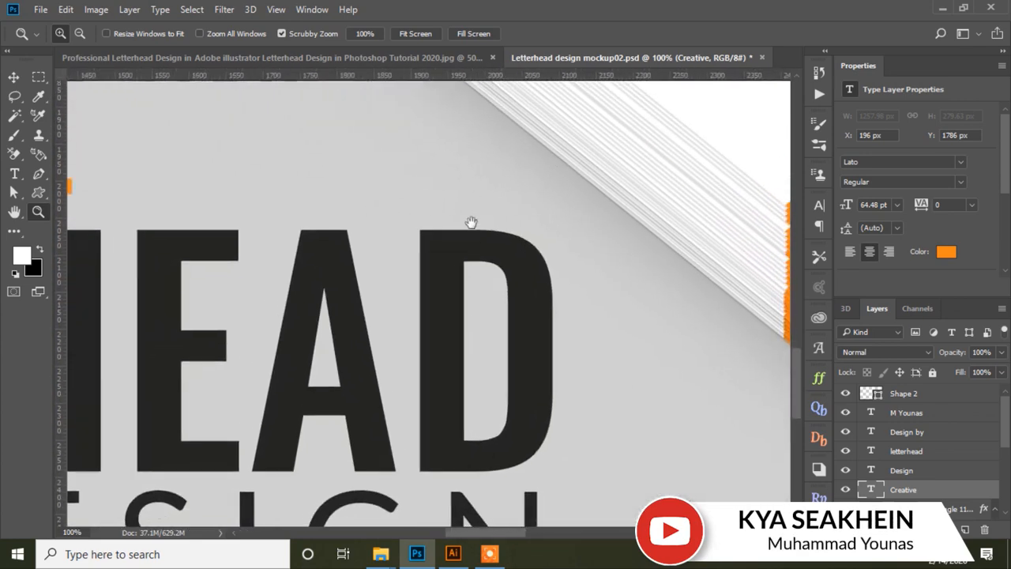
- Review the title text and the overall composition of the orange letterhead mockup
left_click(479, 218, "alt")
left_click(480, 216, "alt")
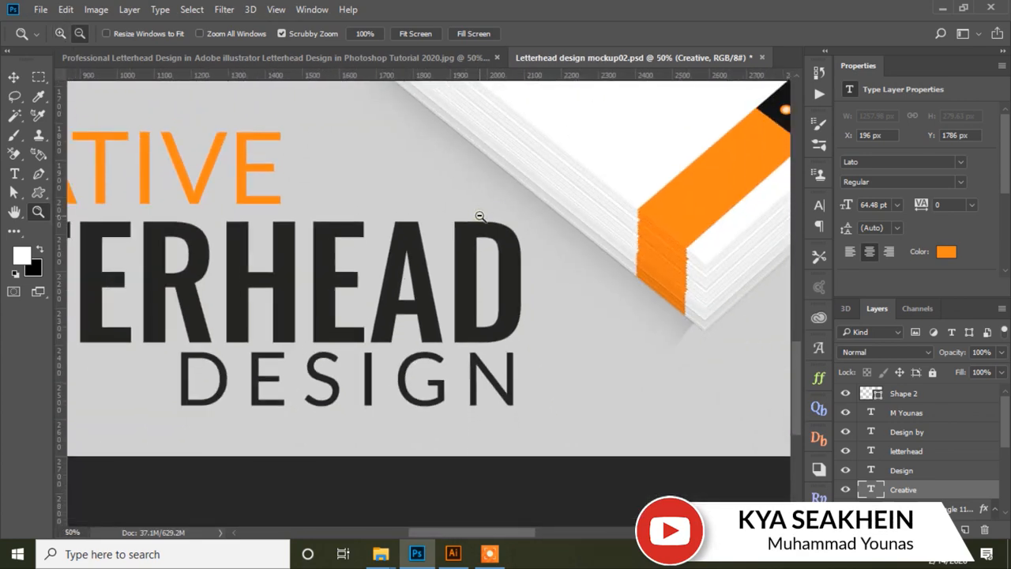
left_click(595, 174, "alt")
left_click(569, 179, "alt")
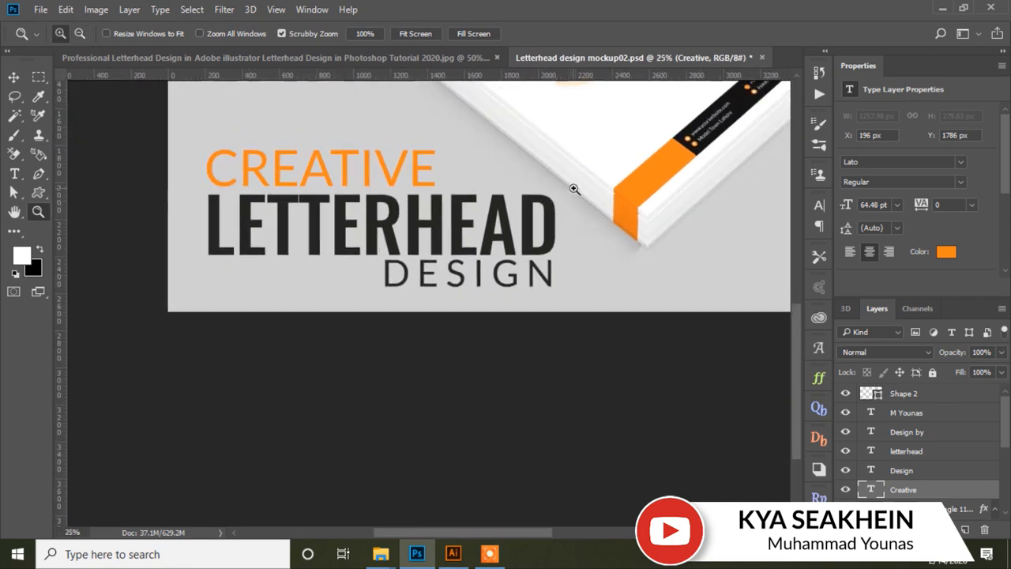
left_click_drag(617, 130, 463, 300)
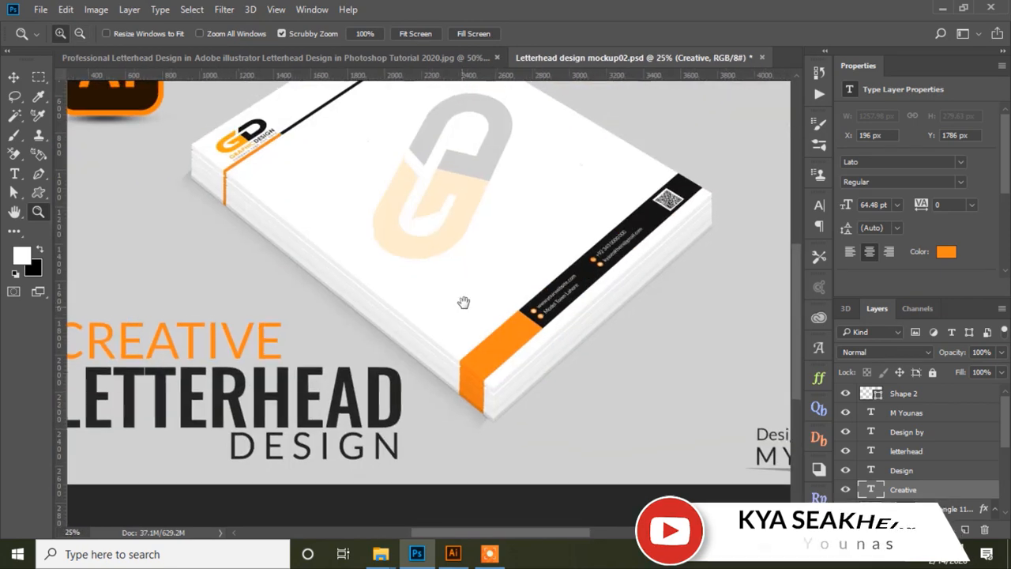
left_click(476, 243, "alt")
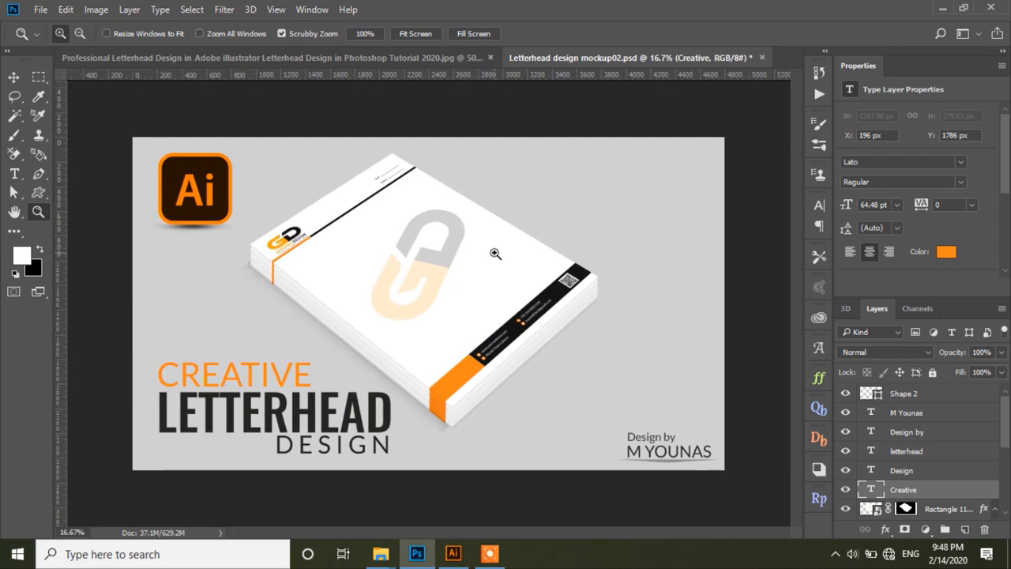
left_click(453, 277)
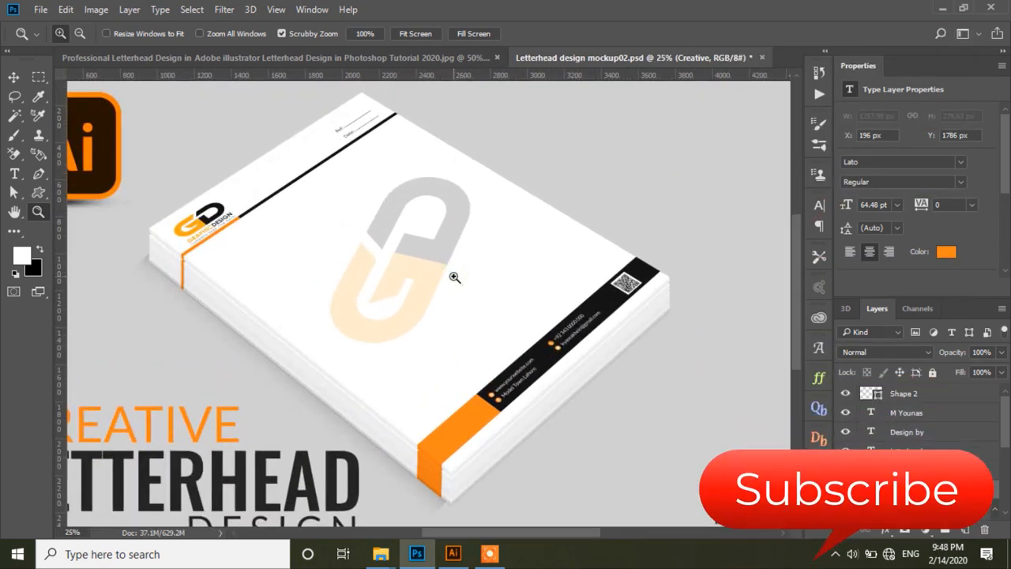
left_click(455, 277, "alt")
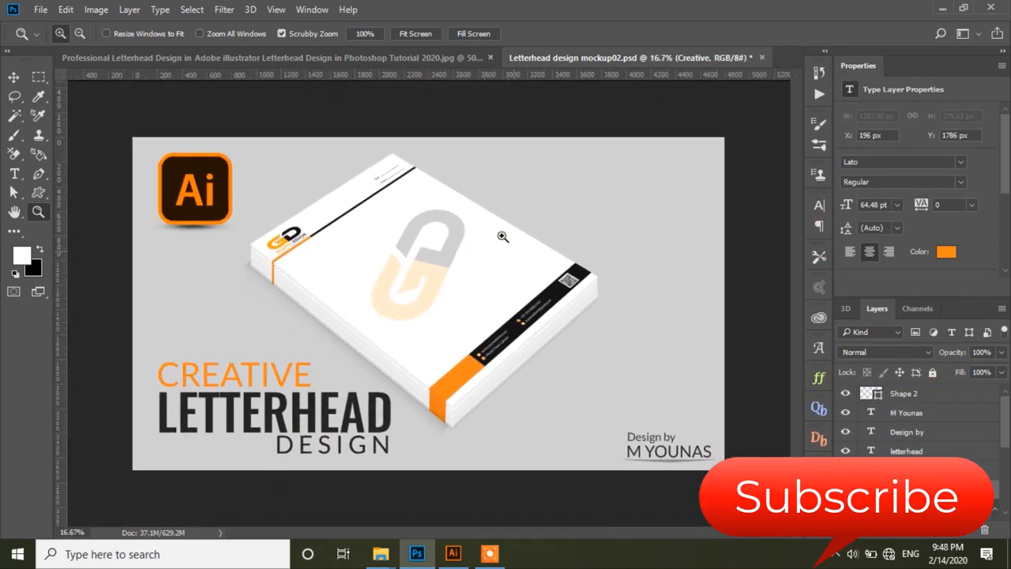
left_click(14, 77)
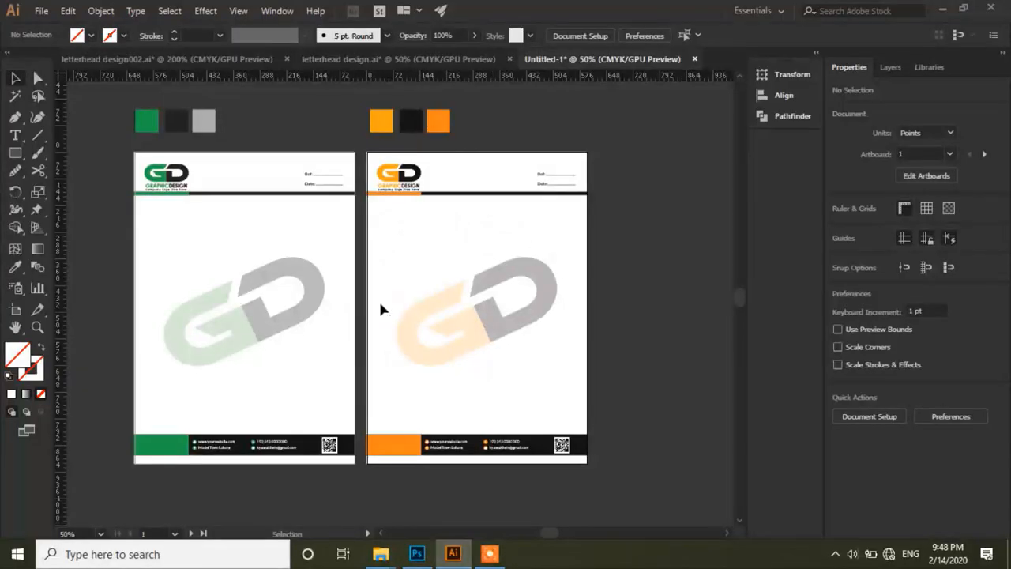
- In Illustrator, examine the green and orange letterhead layouts, including the green version's logo header, Ref and Date lines, and contact footer
left_click(37, 328)
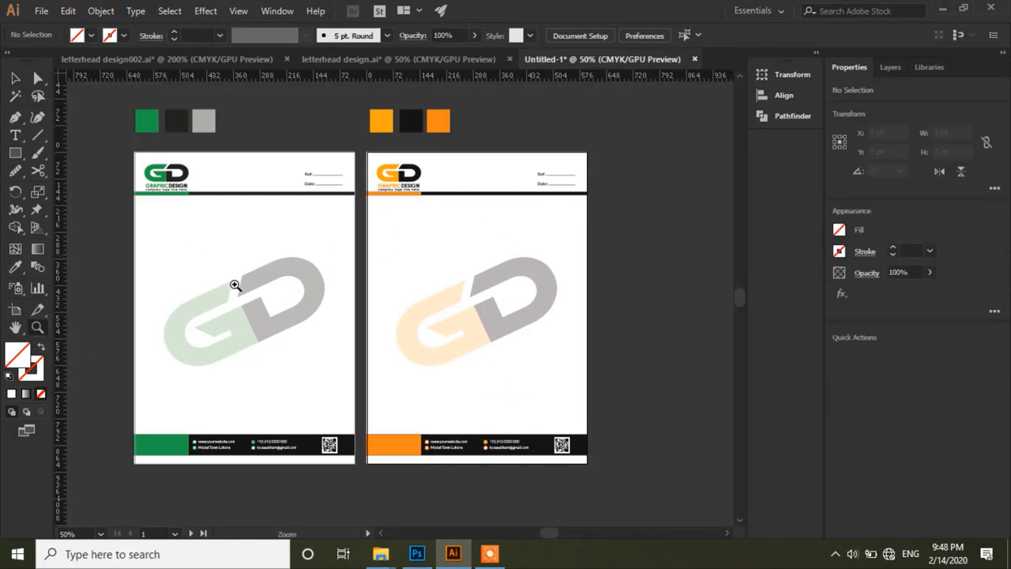
left_click(219, 258)
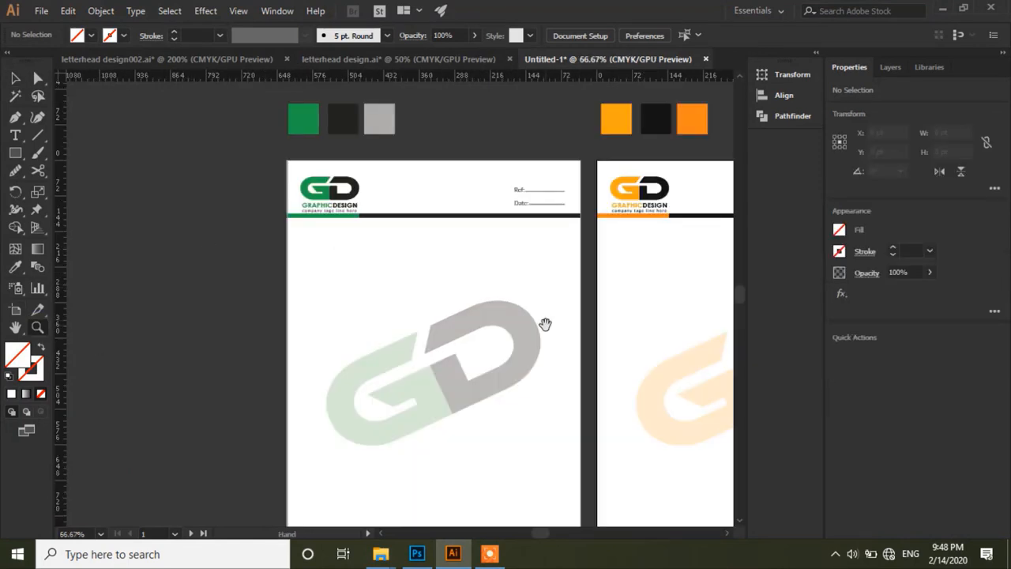
left_click_drag(545, 324, 388, 271)
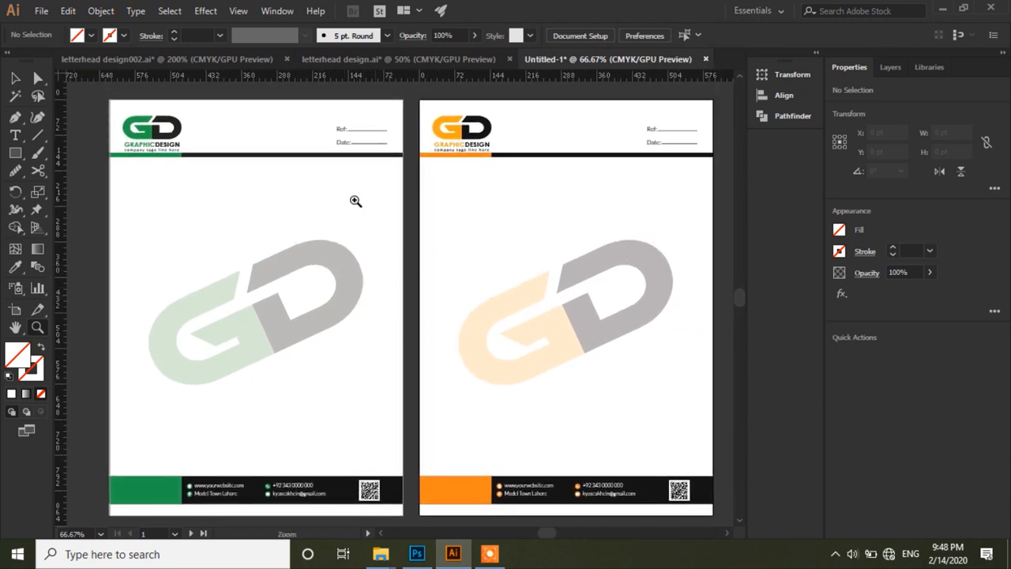
left_click(162, 157)
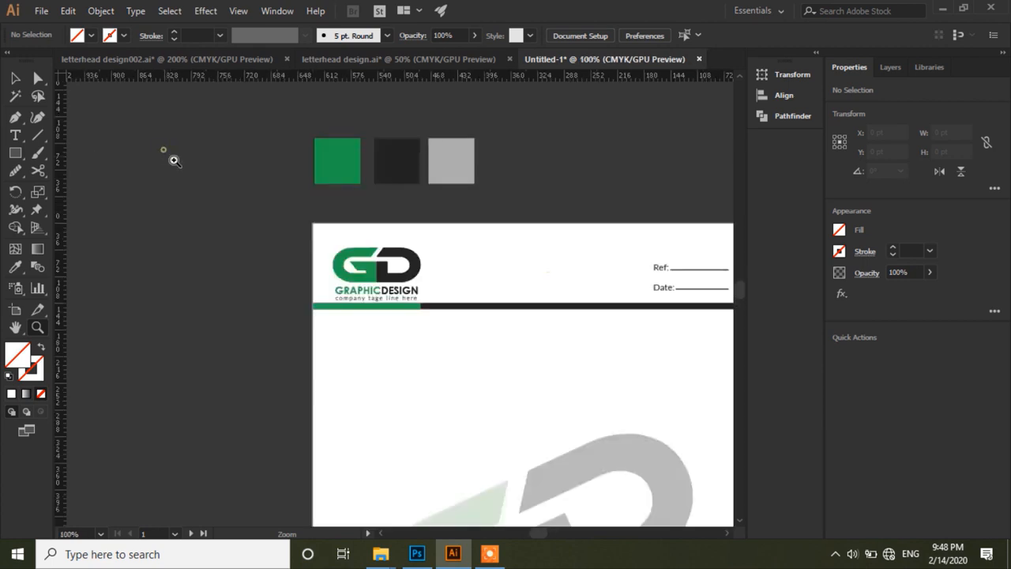
left_click(481, 303)
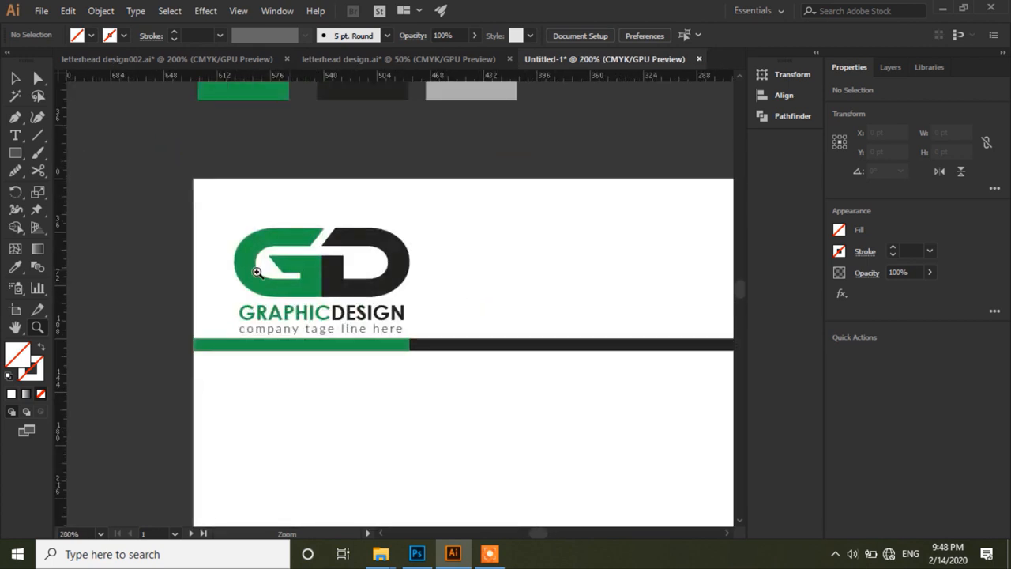
left_click_drag(539, 389, 239, 353)
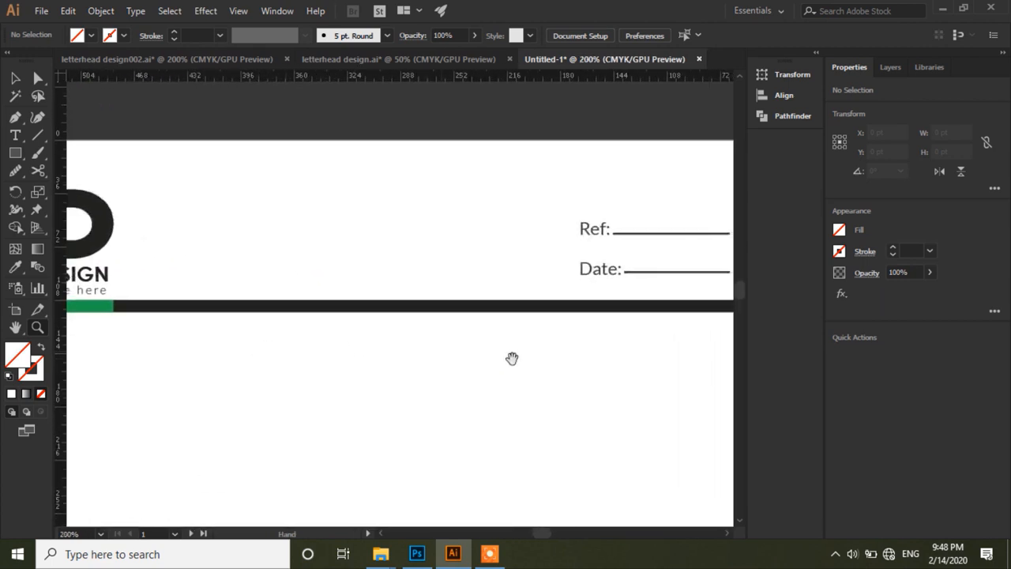
left_click_drag(513, 356, 643, 276)
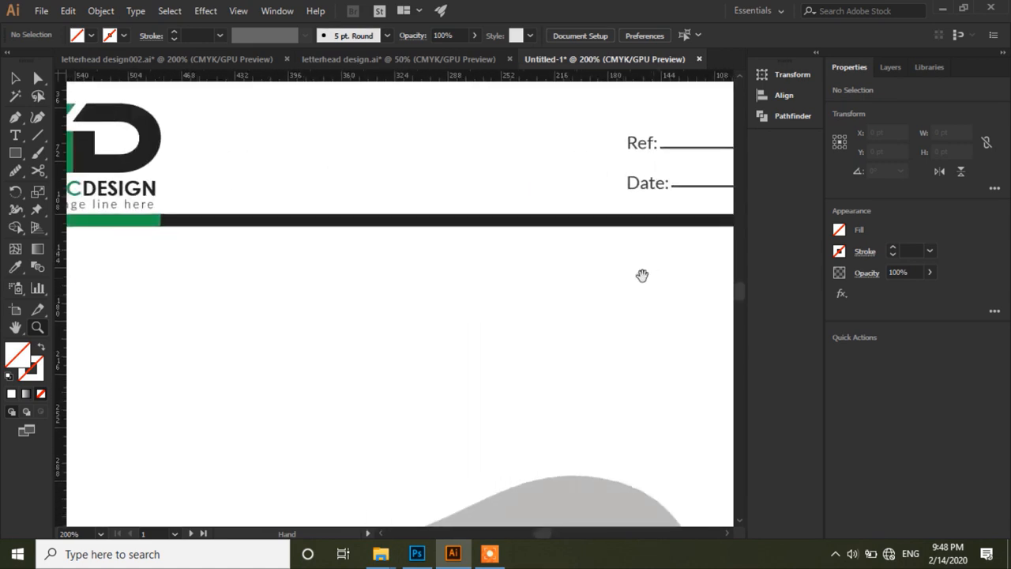
scroll(359, 378, "down", 5)
scroll(549, 260, "down", 10)
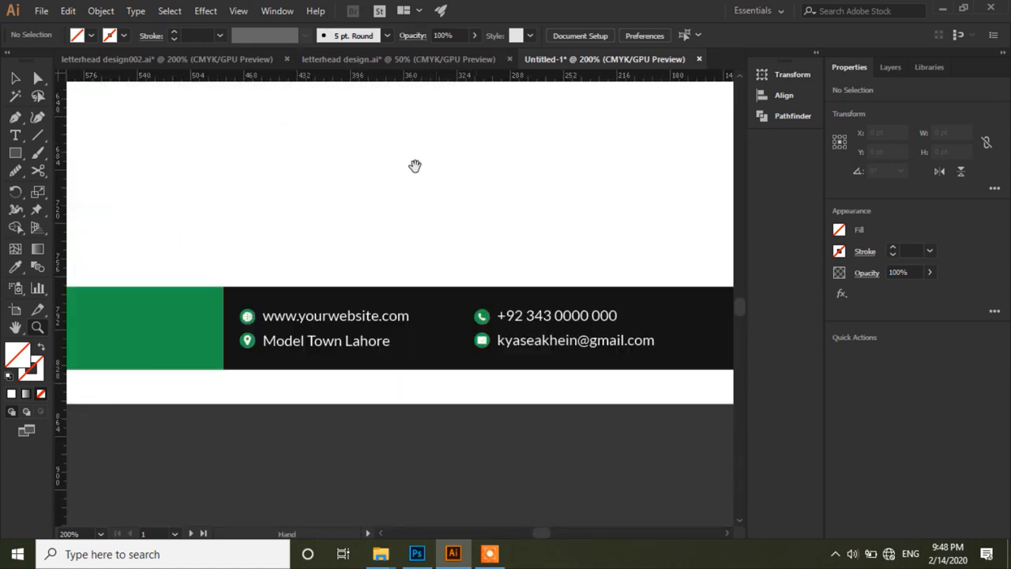
left_click_drag(379, 174, 315, 292)
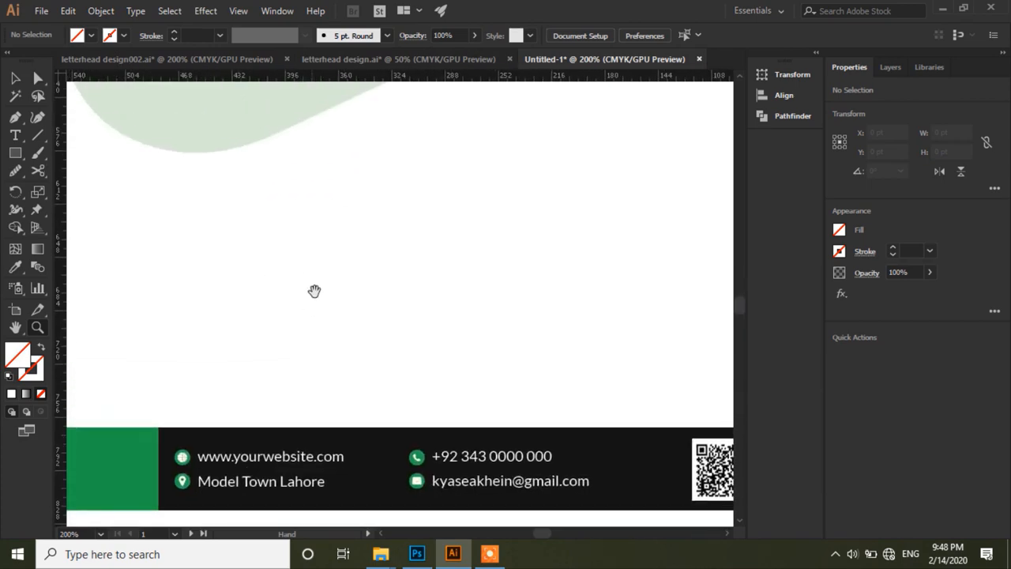
left_click(333, 244, "alt")
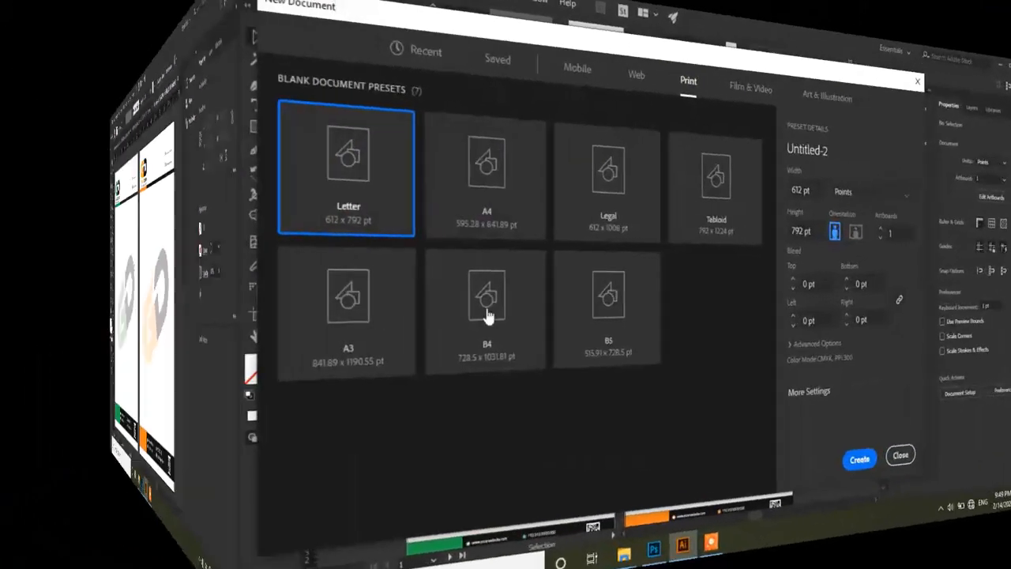
- Create a new portrait A4 print document with one artboard, CMYK color mode and High (300 ppi) raster effects
left_click(487, 215)
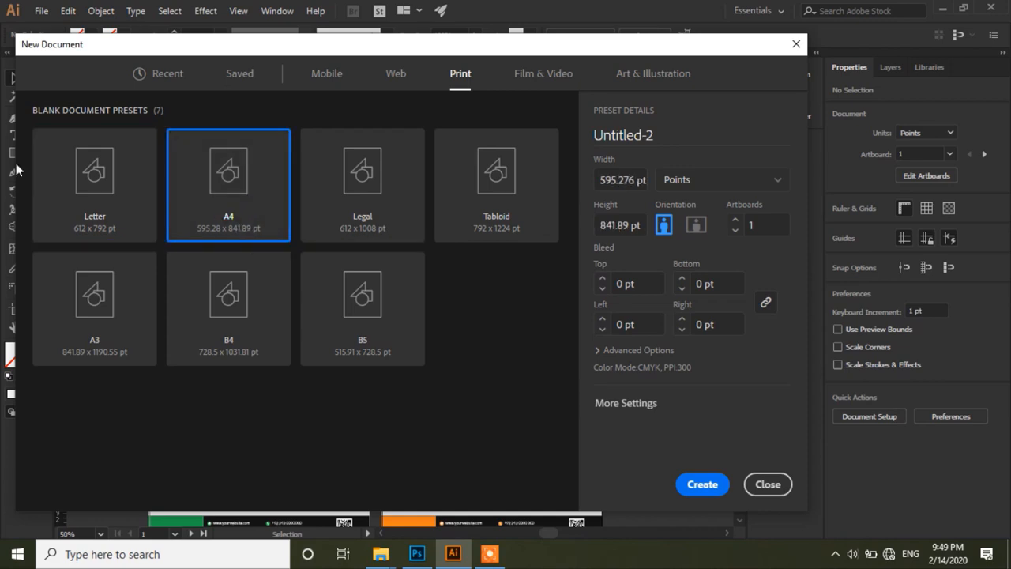
left_click(639, 412)
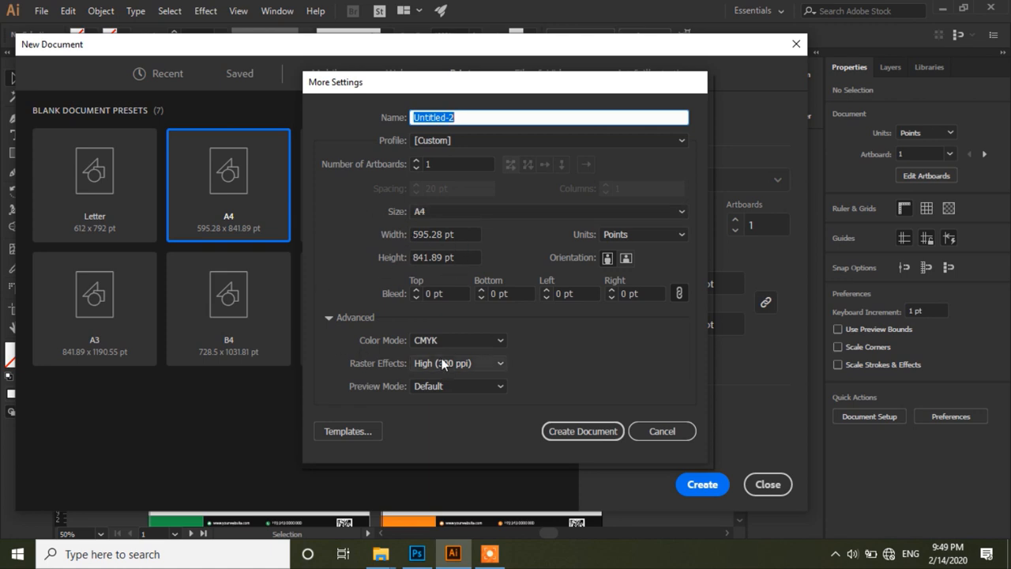
left_click(566, 431)
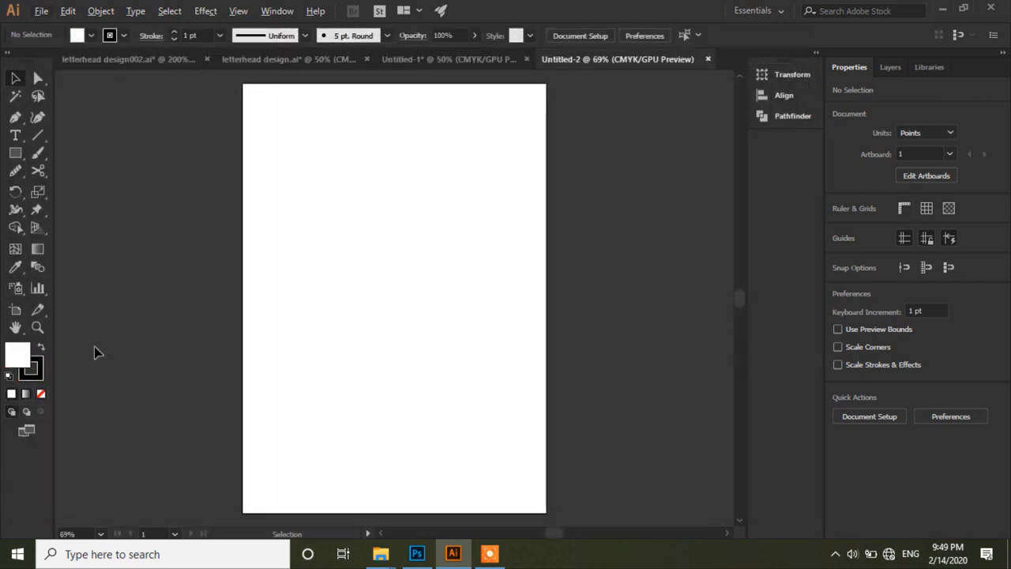
left_click(38, 328)
left_click(227, 333, "alt")
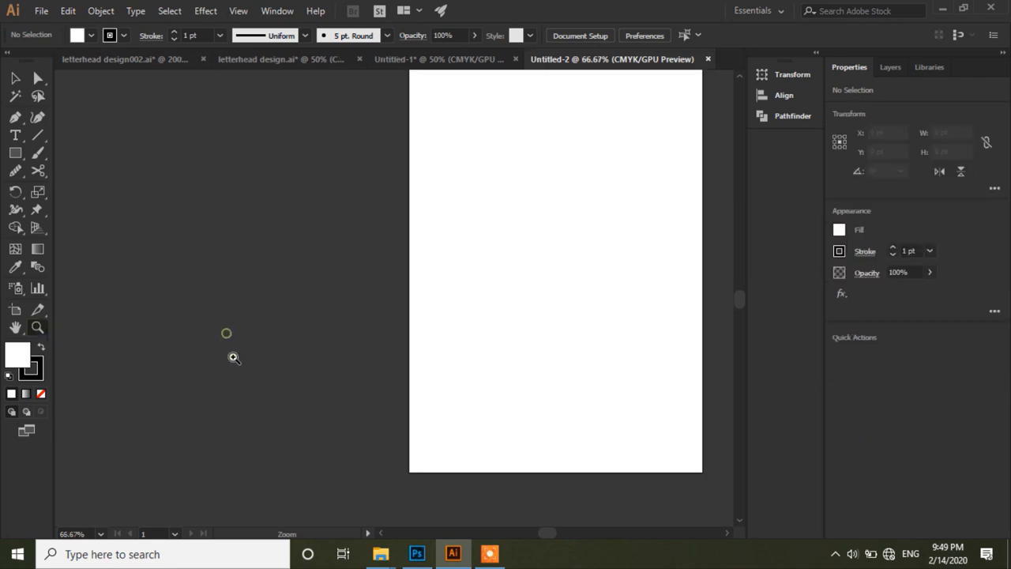
left_click_drag(501, 255, 322, 343)
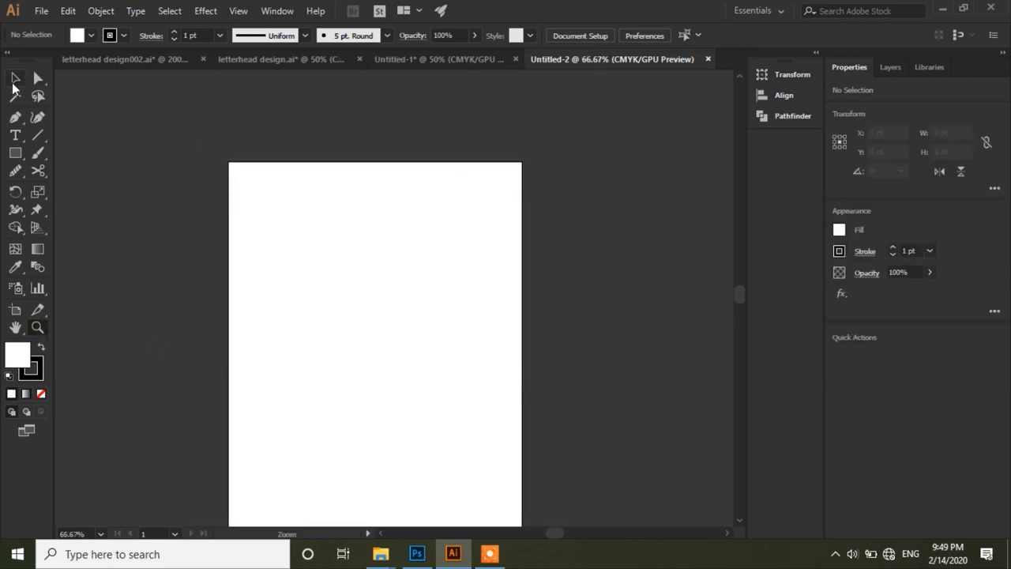
- Copy the green, black, gray and orange color swatches from the Untitled-1 document and paste them in place in Untitled-2
left_click(14, 79)
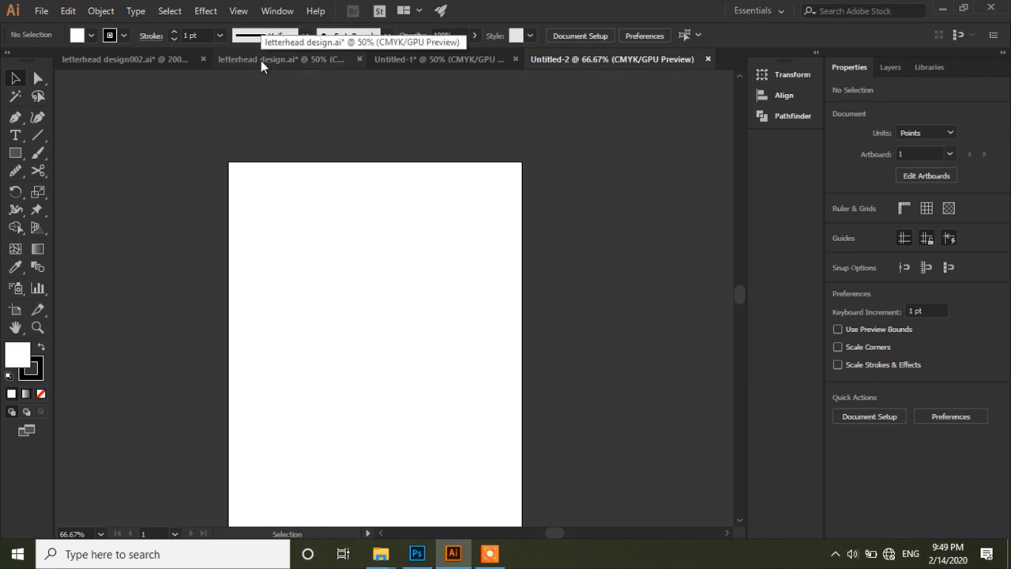
left_click(434, 63)
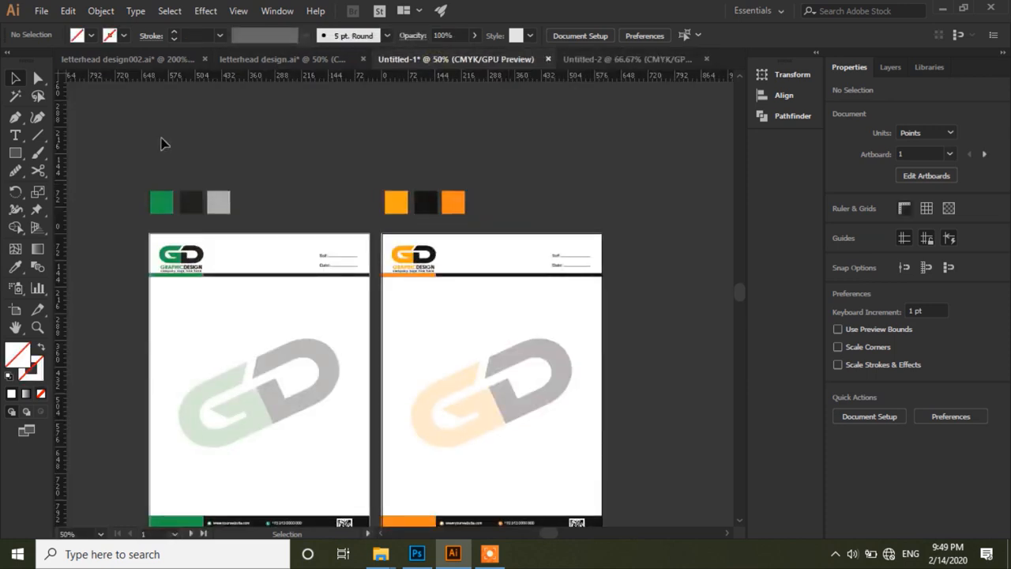
left_click_drag(136, 164, 476, 220)
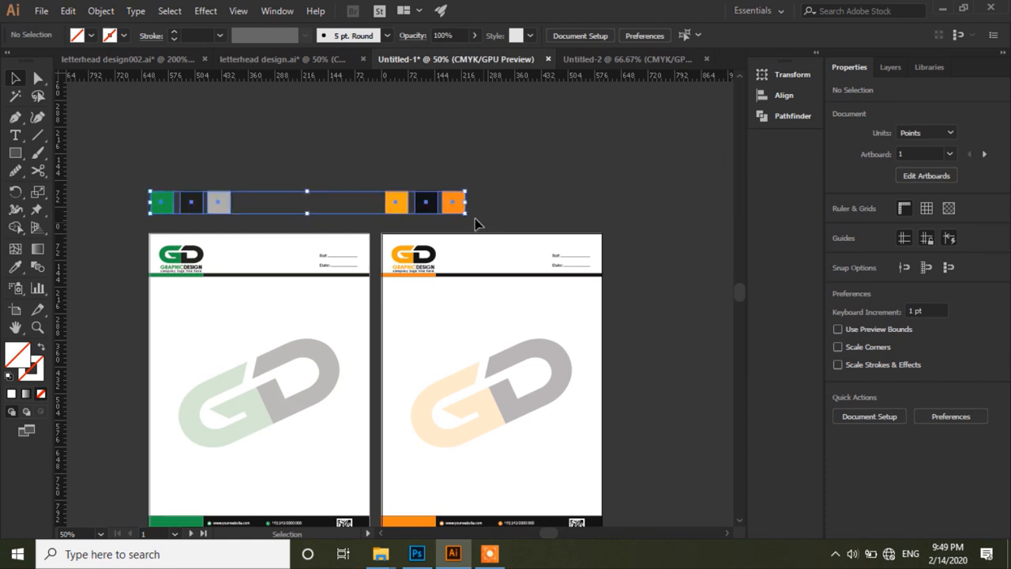
left_click(68, 11)
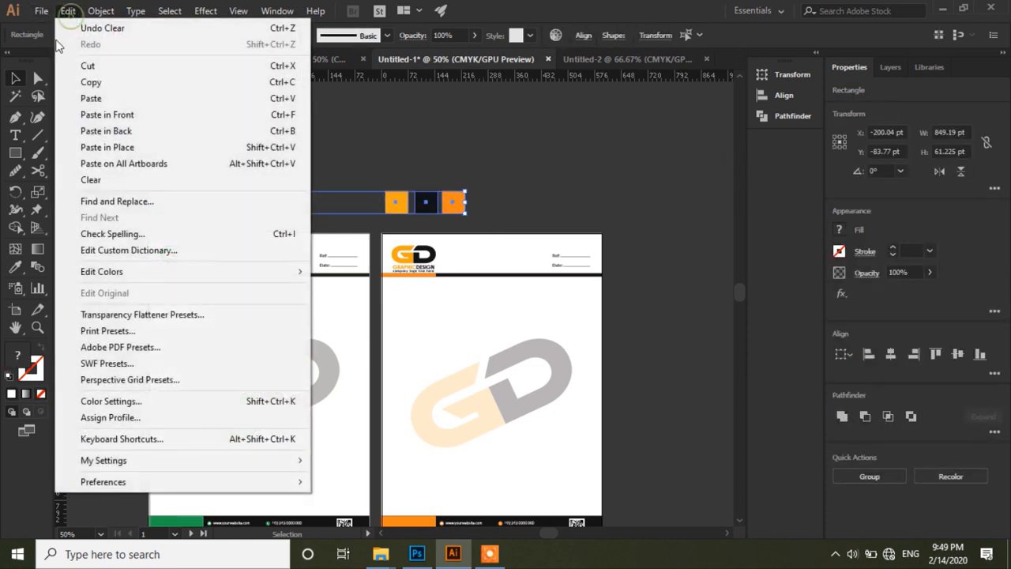
left_click(91, 82)
left_click(592, 59)
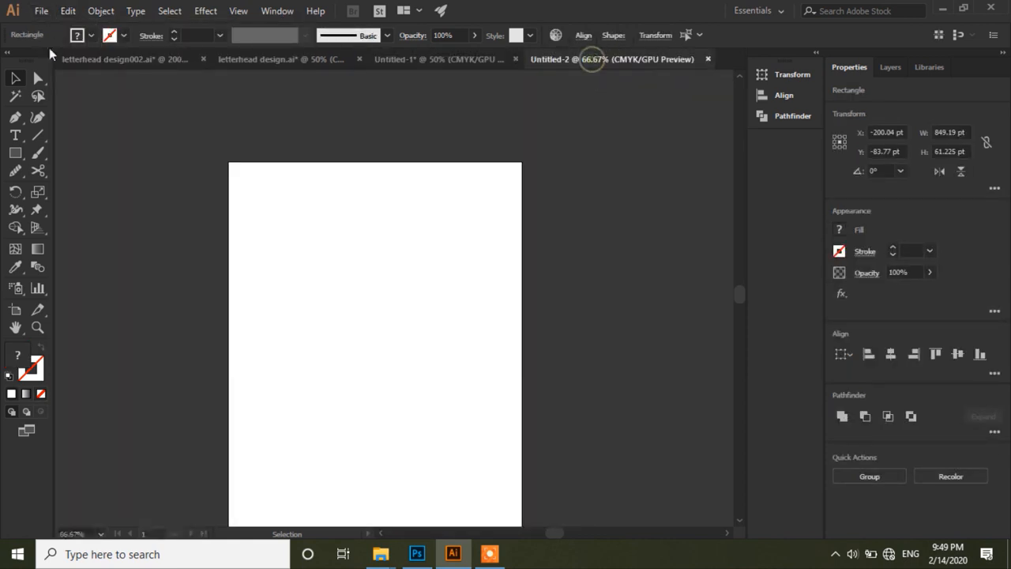
left_click(69, 11)
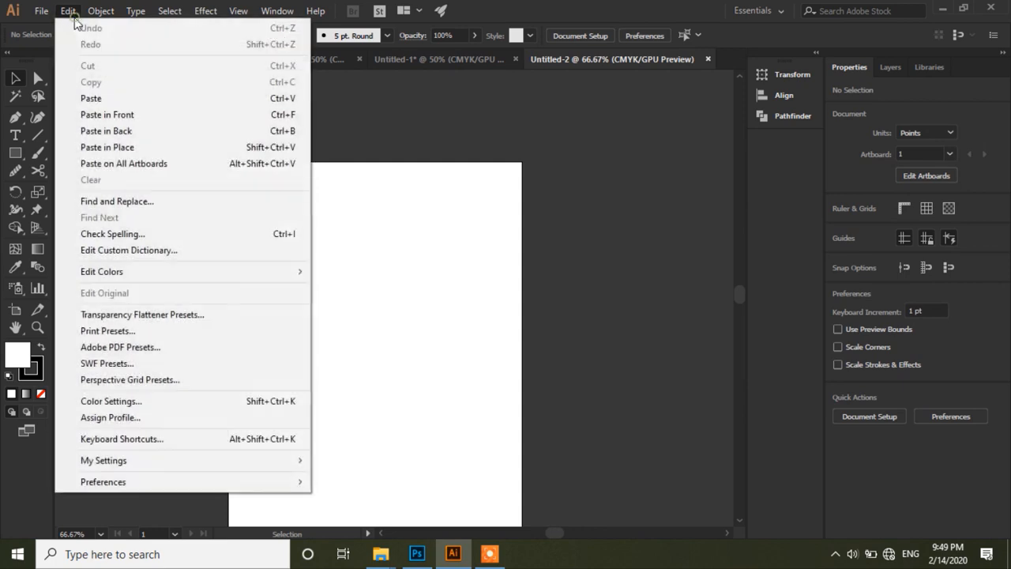
left_click(107, 147)
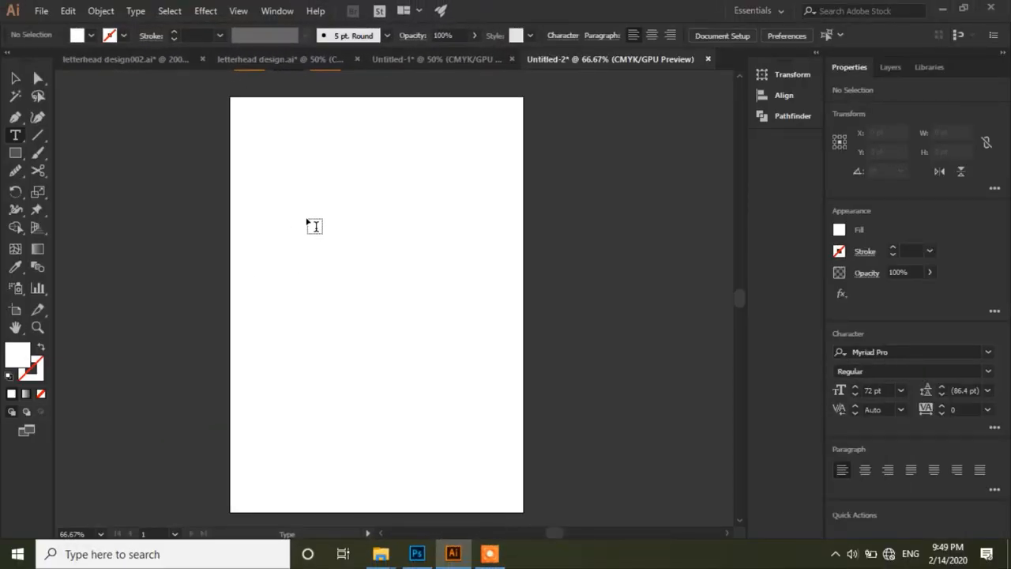
- Create the logo initials as two separate text objects, a G and a duplicate beside it changed to D
left_click(308, 220)
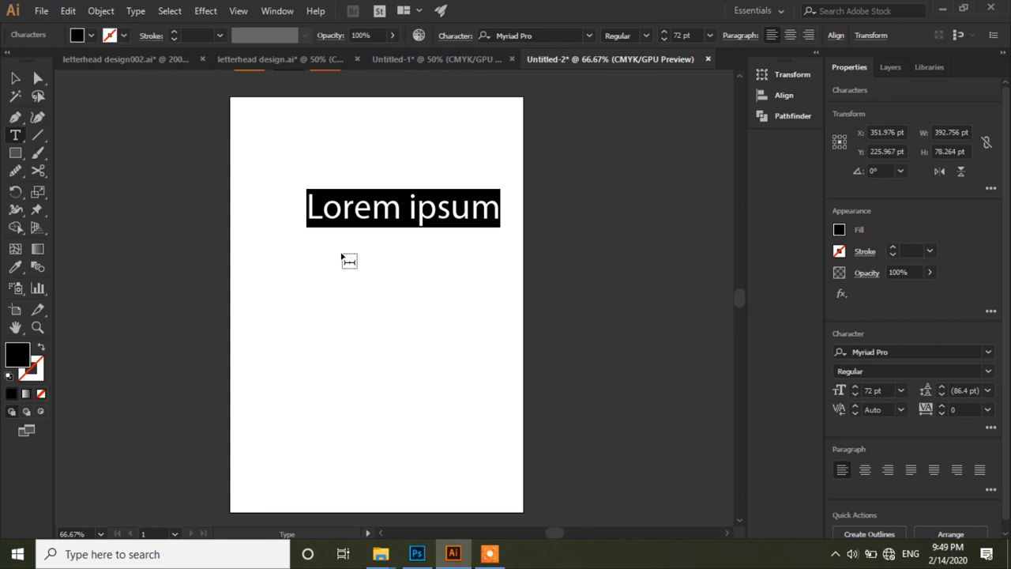
type("G")
left_click(14, 78)
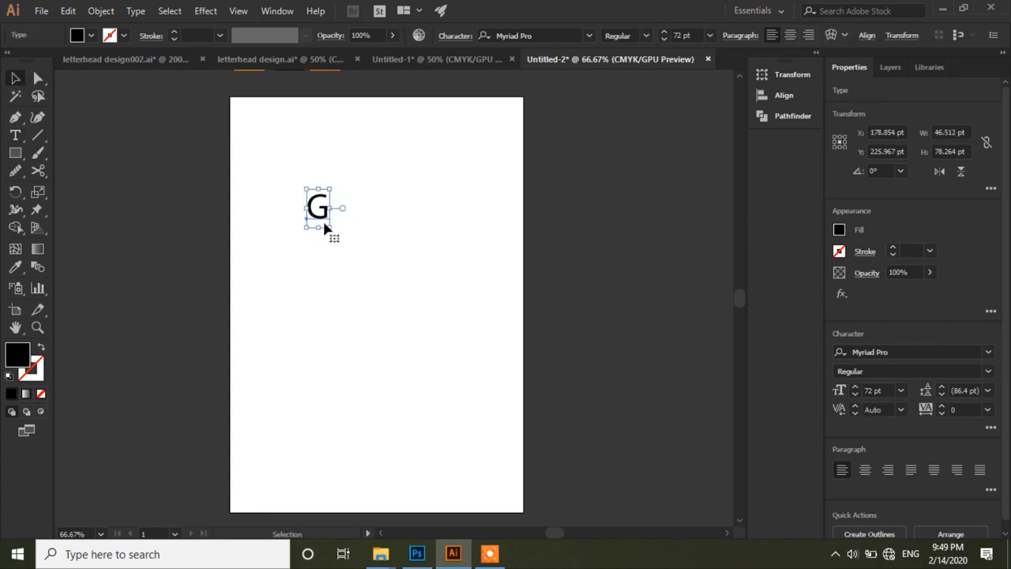
left_click_drag(322, 220, 347, 223)
left_click(14, 136)
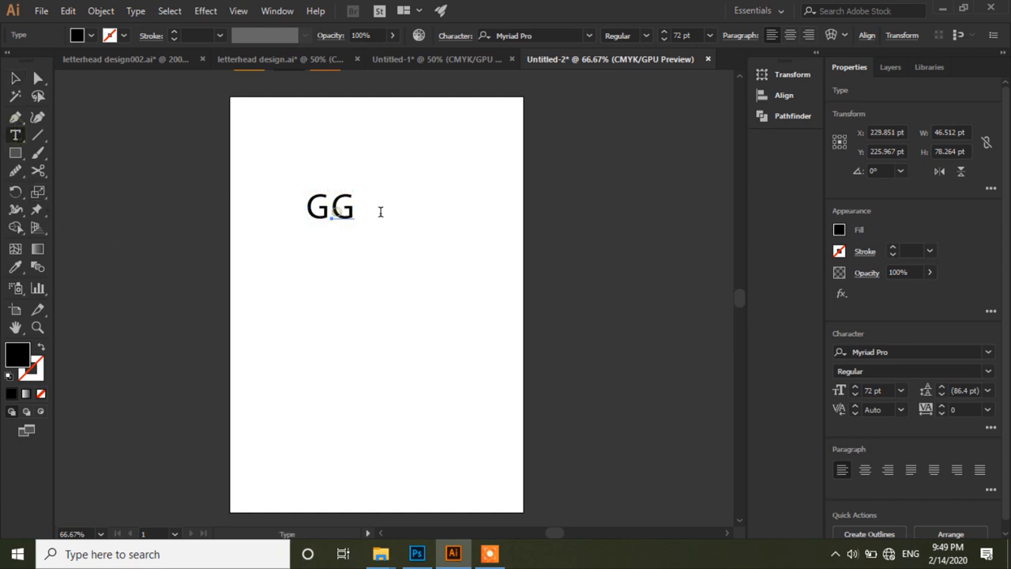
left_click_drag(333, 211, 348, 211)
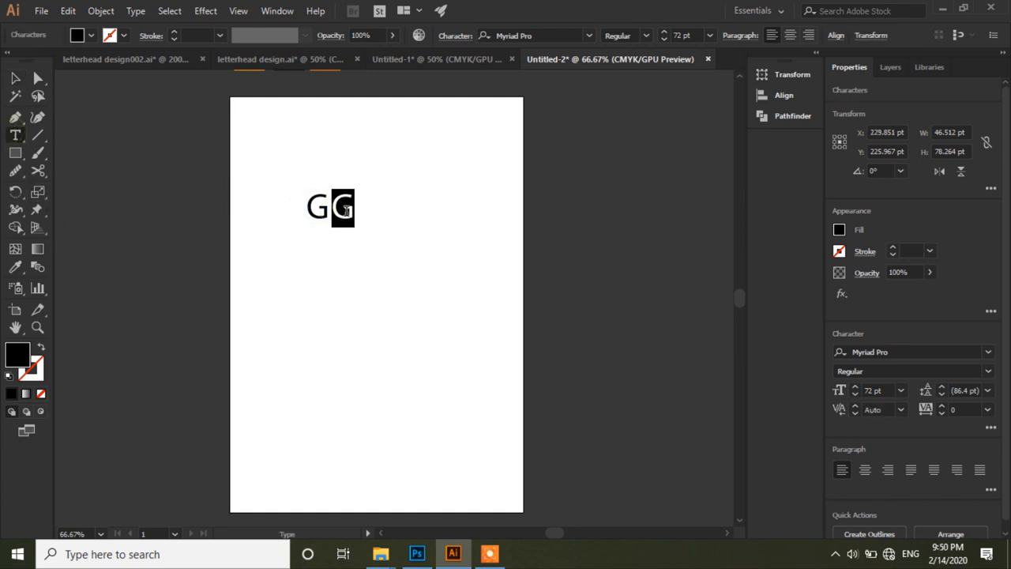
type("D")
left_click(15, 79)
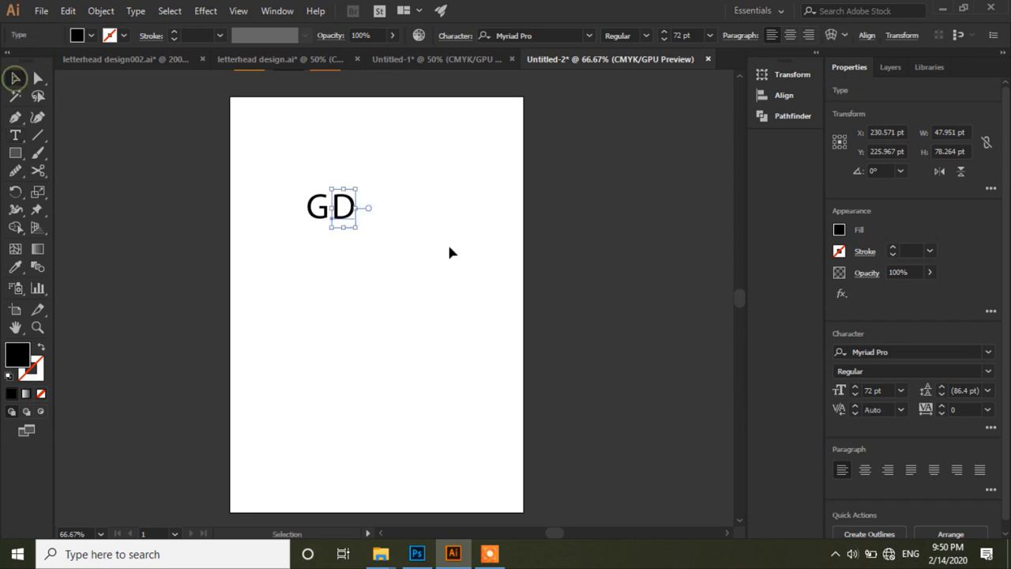
left_click(458, 261)
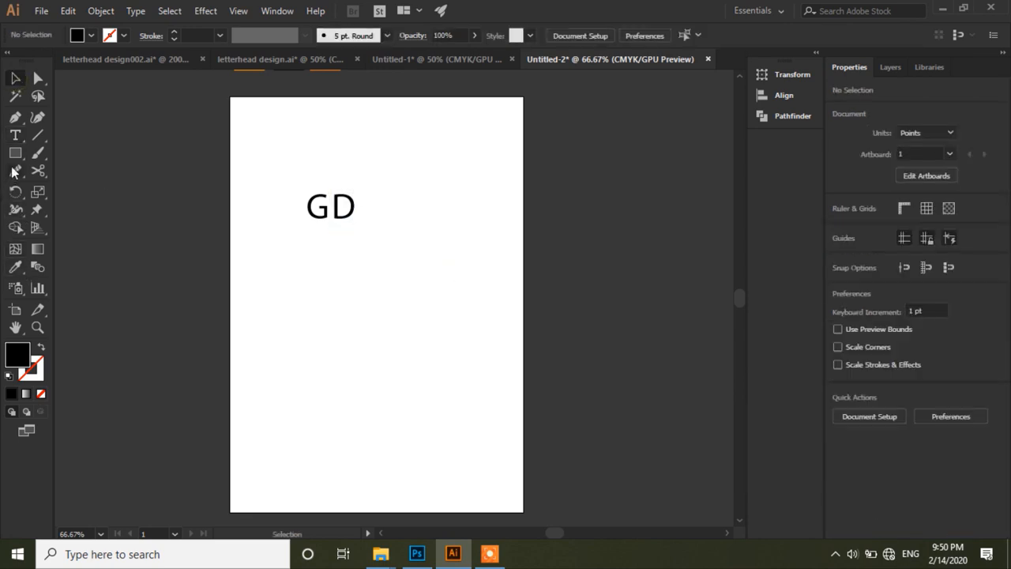
- Add a separate text line reading "GraphicDesign", without a space, below the GD initials
left_click(14, 139)
left_click(313, 285)
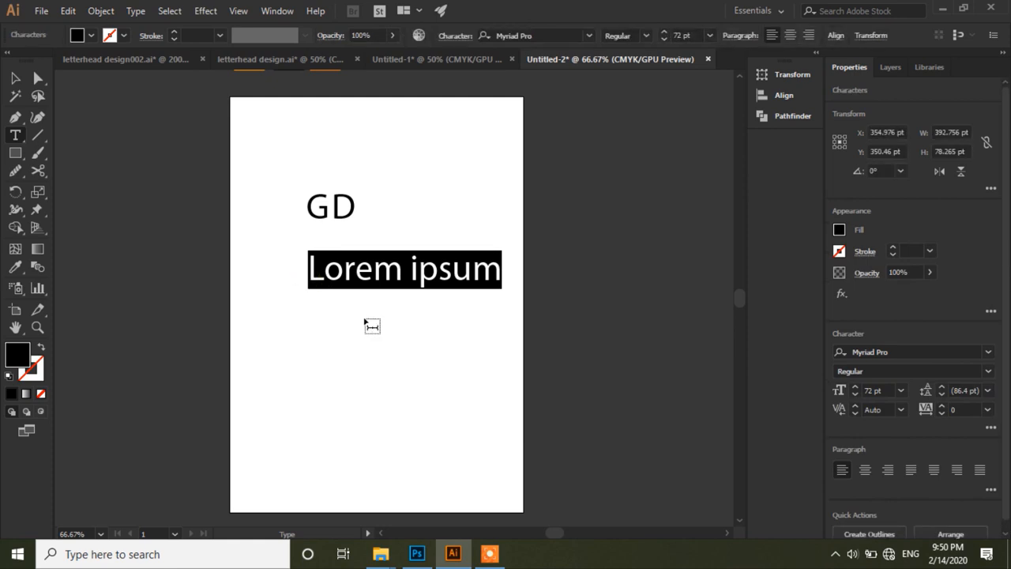
type("Gr")
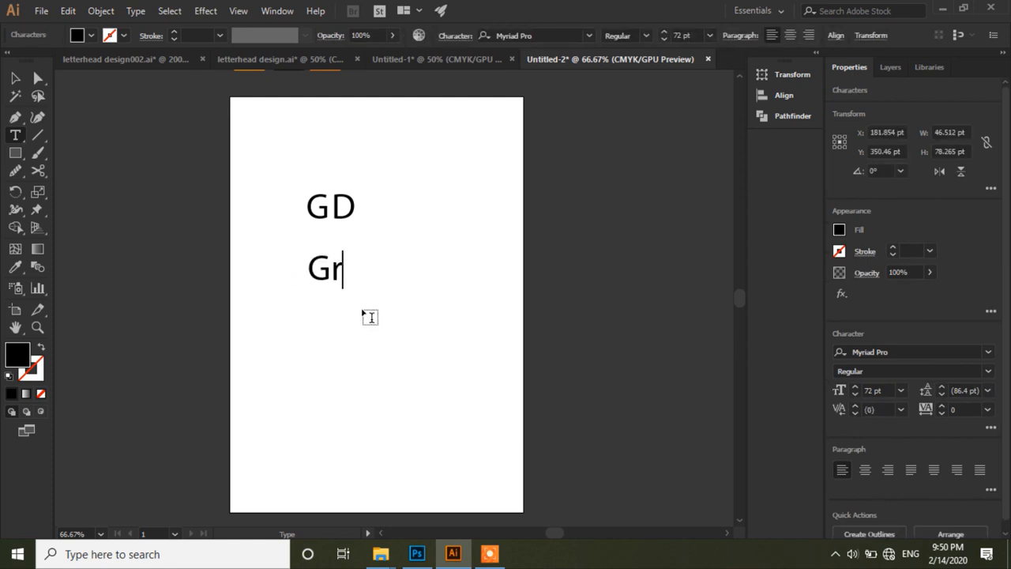
type("aph")
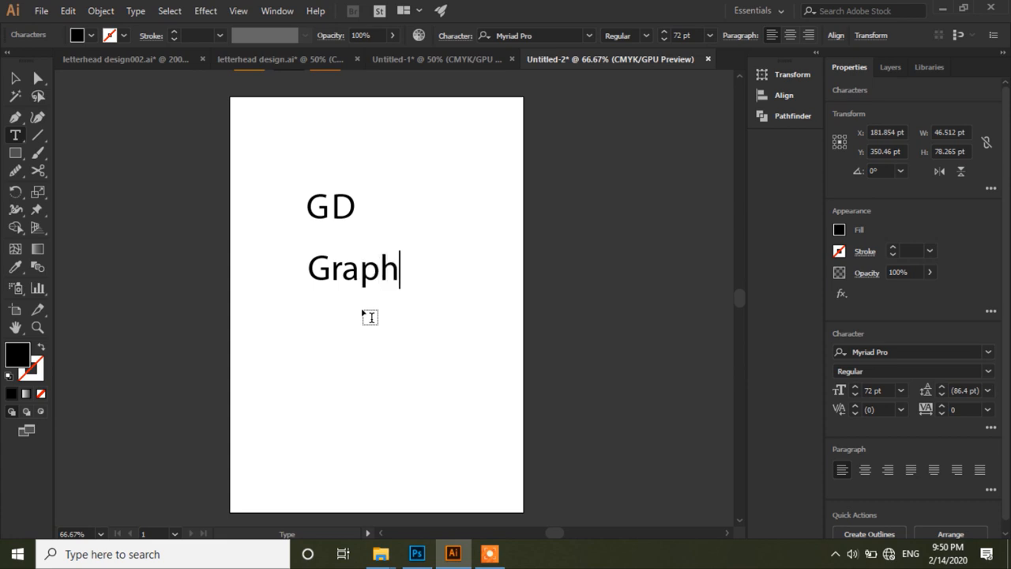
type("ic Des")
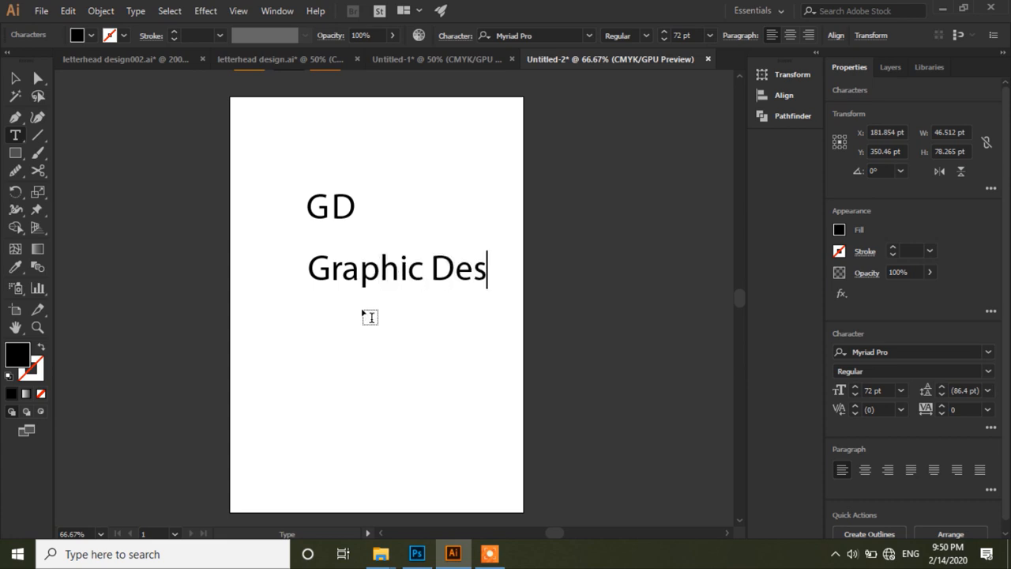
key("BackSpace")
key("BackSpace")
key("BackSpace")
type("D")
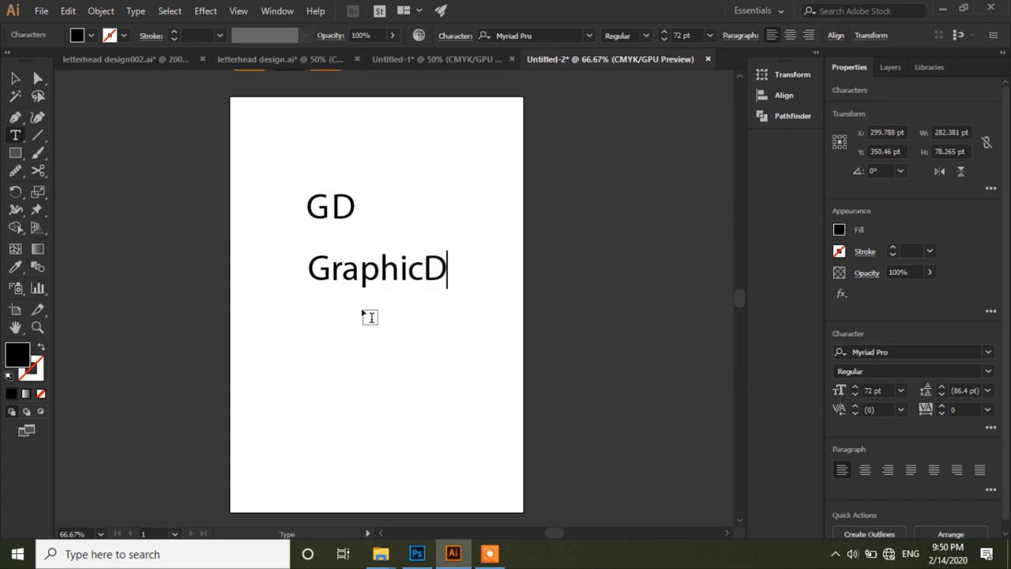
type("esign")
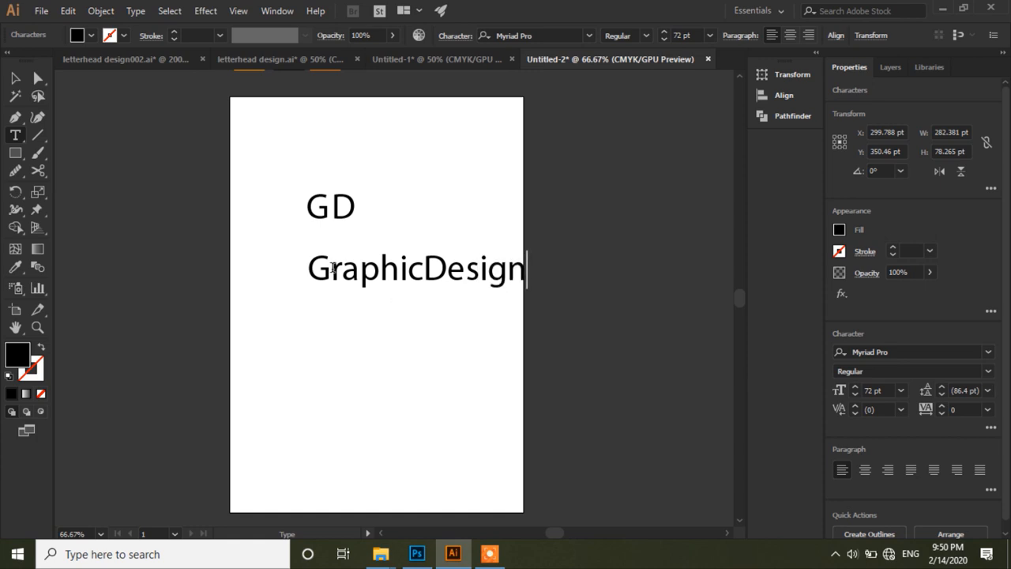
left_click(14, 78)
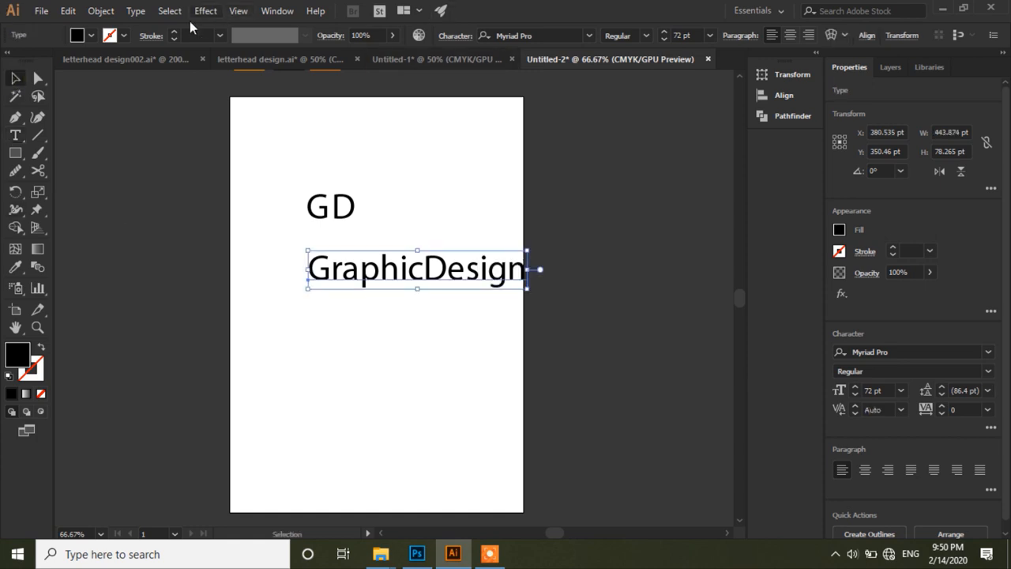
- Convert the GraphicDesign text to uppercase and move it left so it fits within the artboard
left_click(138, 11)
mouse_move(255, 241)
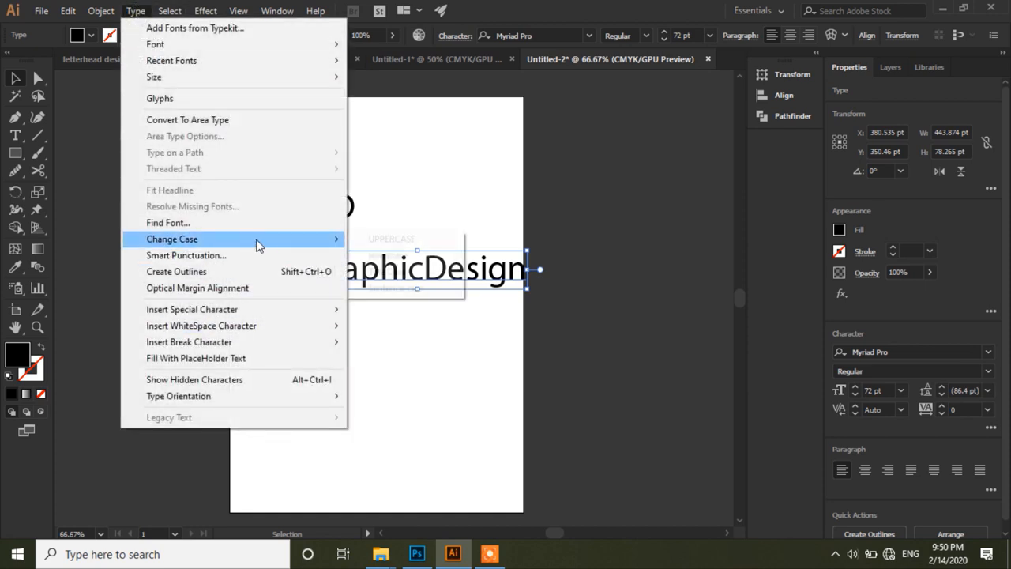
left_click(377, 240)
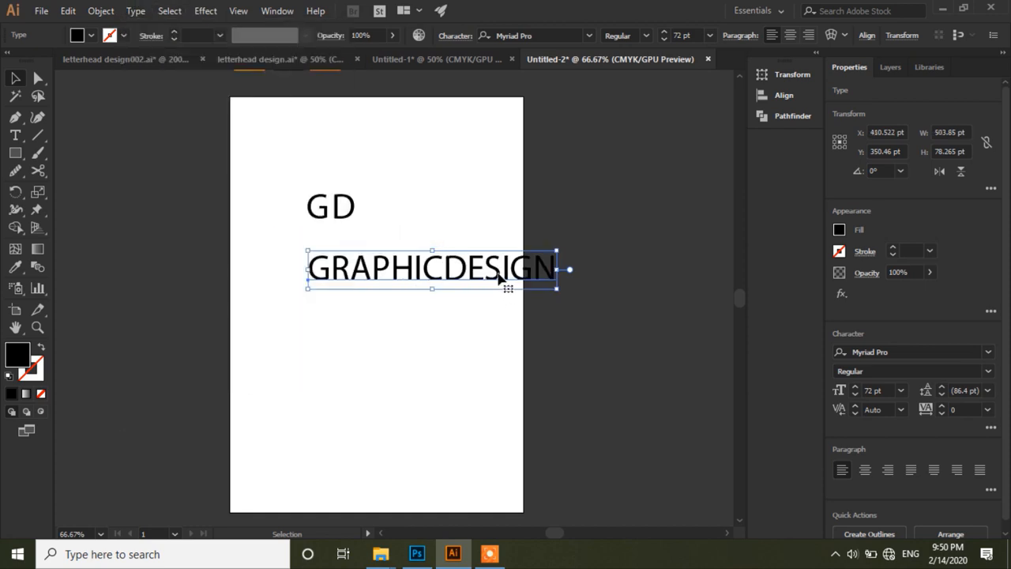
left_click_drag(499, 278, 441, 270)
left_click(404, 309)
- Set both the G and D initials in the Ethnocentric font and shift the D slightly right to separate the letters
left_click_drag(377, 196, 290, 209)
left_click(988, 352)
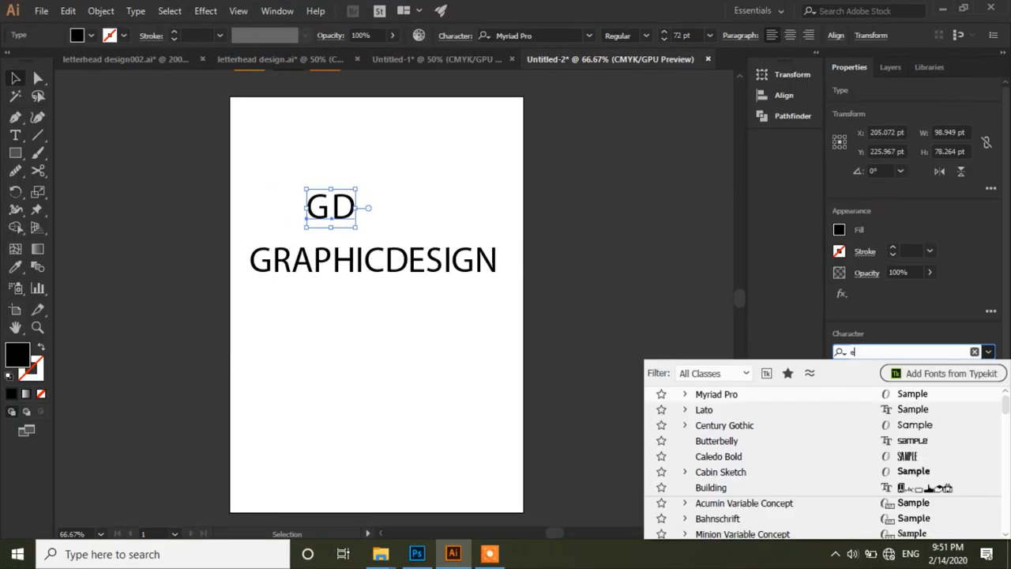
type("et")
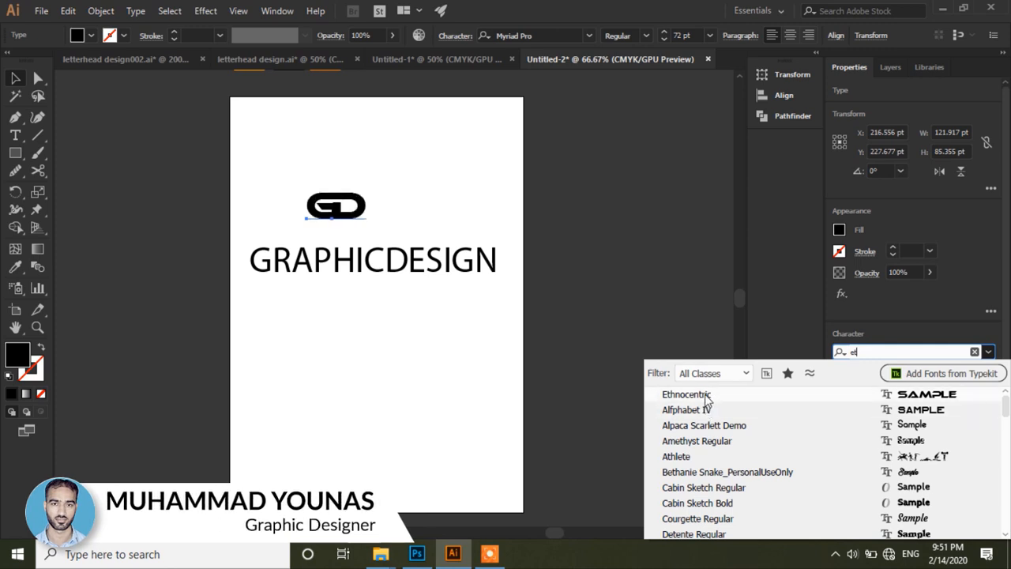
left_click(688, 394)
left_click(689, 324)
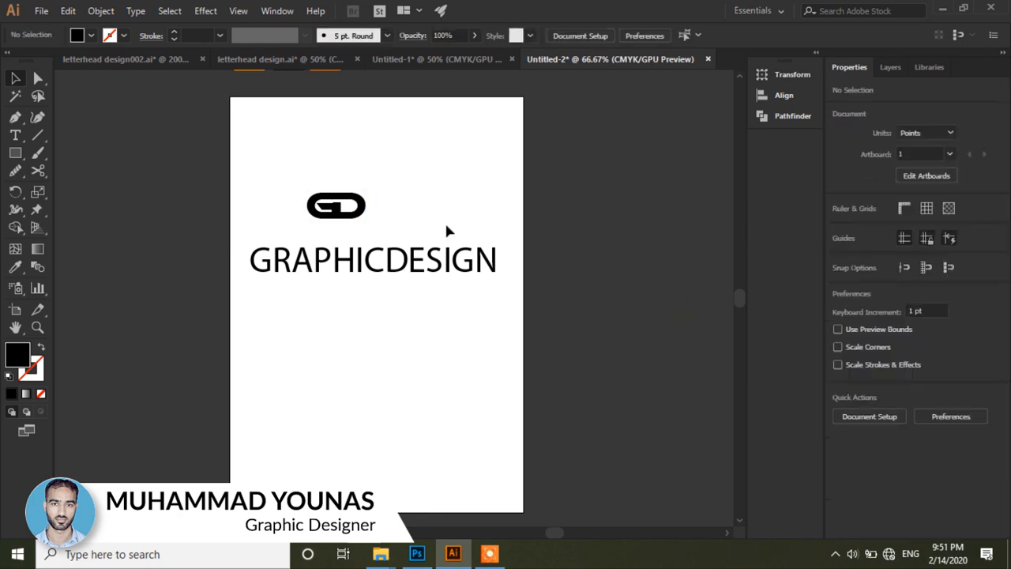
left_click_drag(361, 218, 369, 219)
left_click(437, 177)
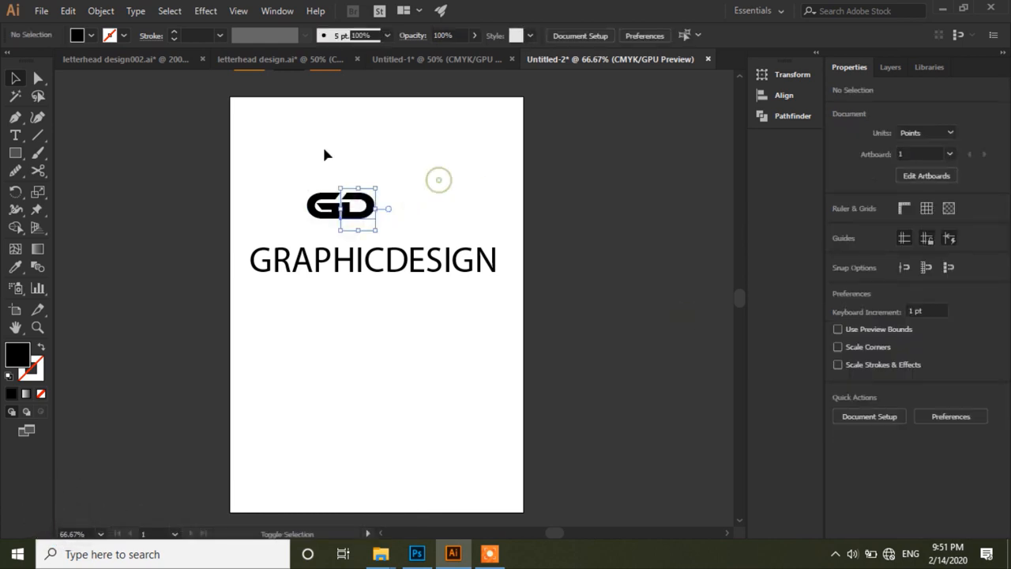
- Format the GRAPHICDESIGN text as Century Gothic Bold at 18 pt and move it directly beneath the GD initials
left_click(498, 261)
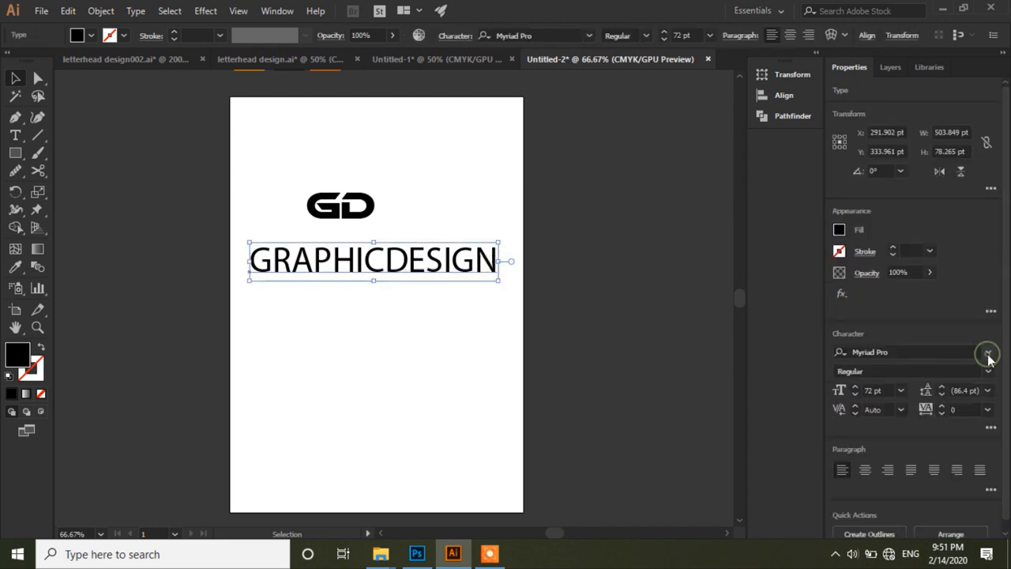
left_click(988, 354)
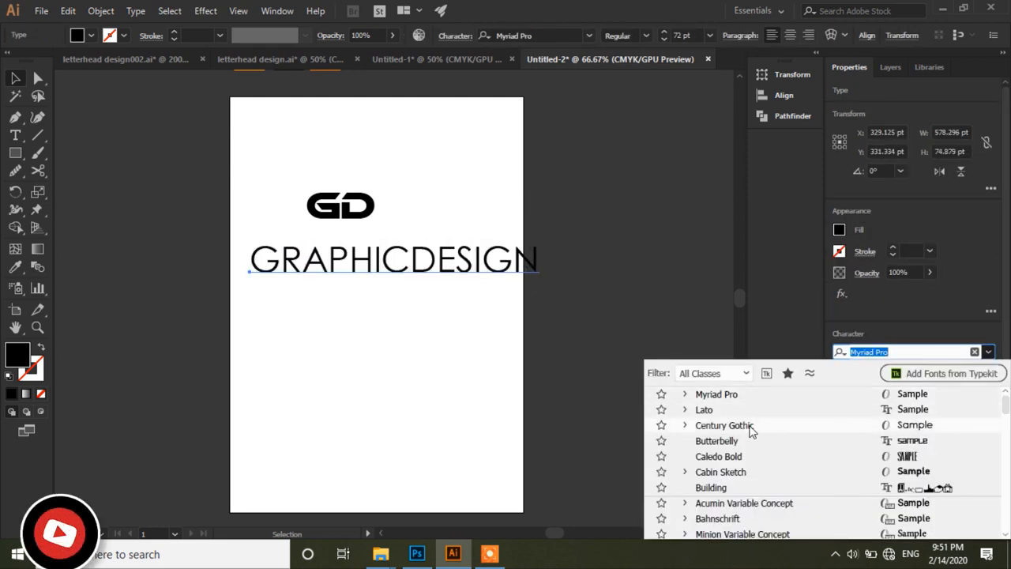
left_click(750, 428)
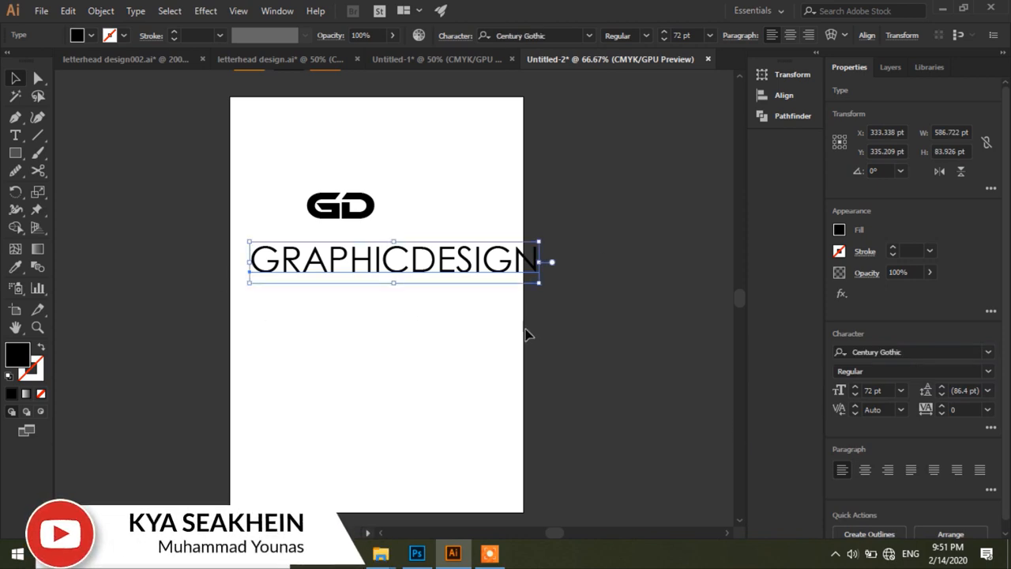
left_click(901, 391)
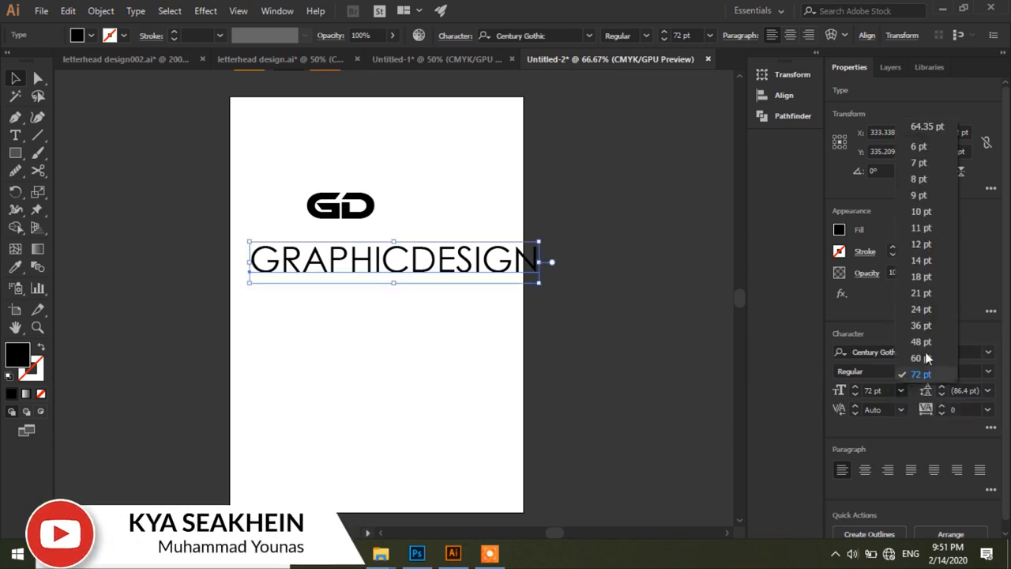
left_click(932, 275)
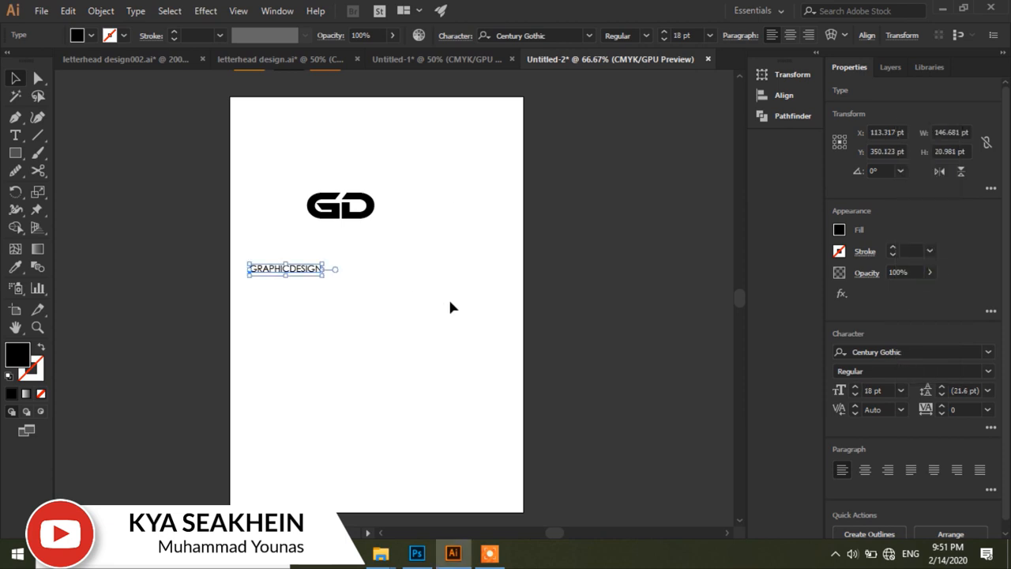
left_click(988, 371)
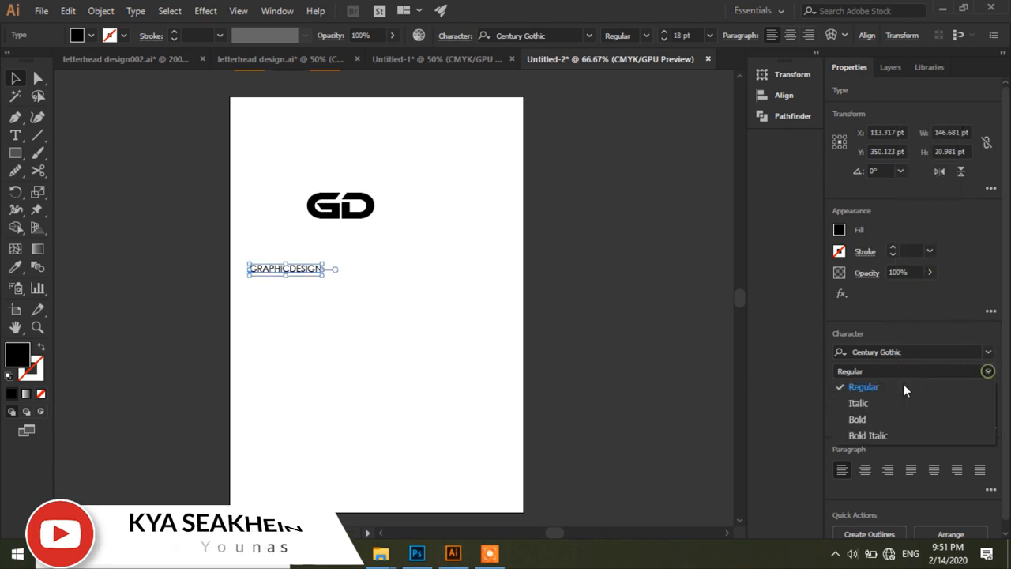
left_click(865, 417)
left_click(355, 298)
left_click_drag(286, 273, 351, 236)
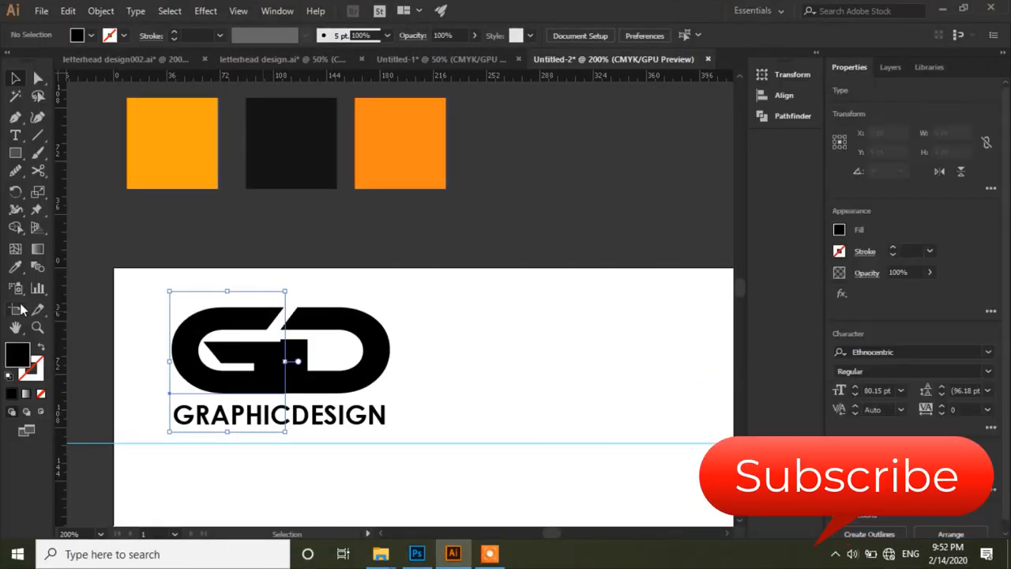
- Recolour the G with the yellow-orange swatch and the D with the near-black swatch, sampling both with the Eyedropper
left_click(14, 267)
left_click(170, 165)
left_click(15, 78)
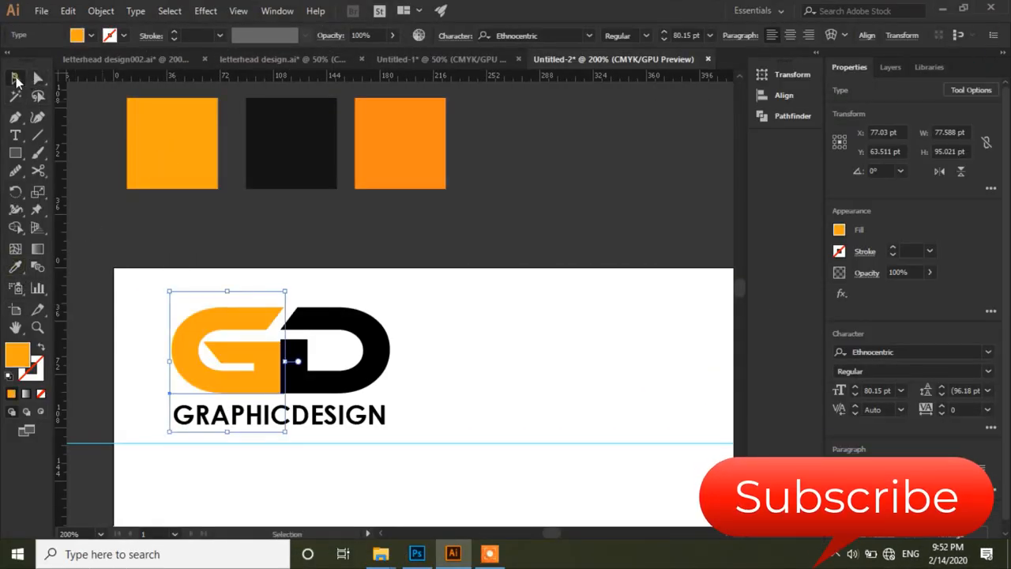
left_click(334, 335)
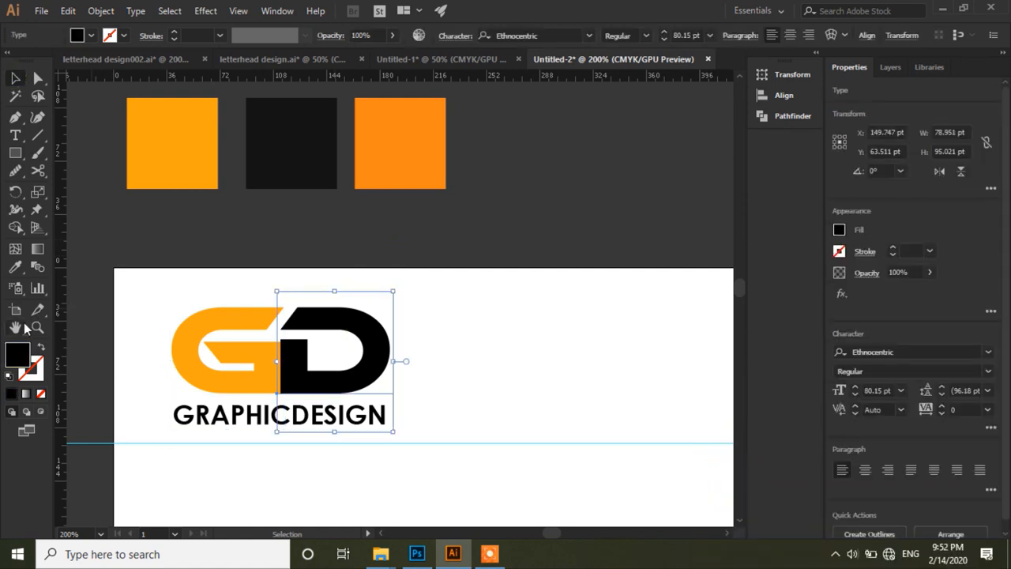
left_click(15, 267)
left_click(282, 162)
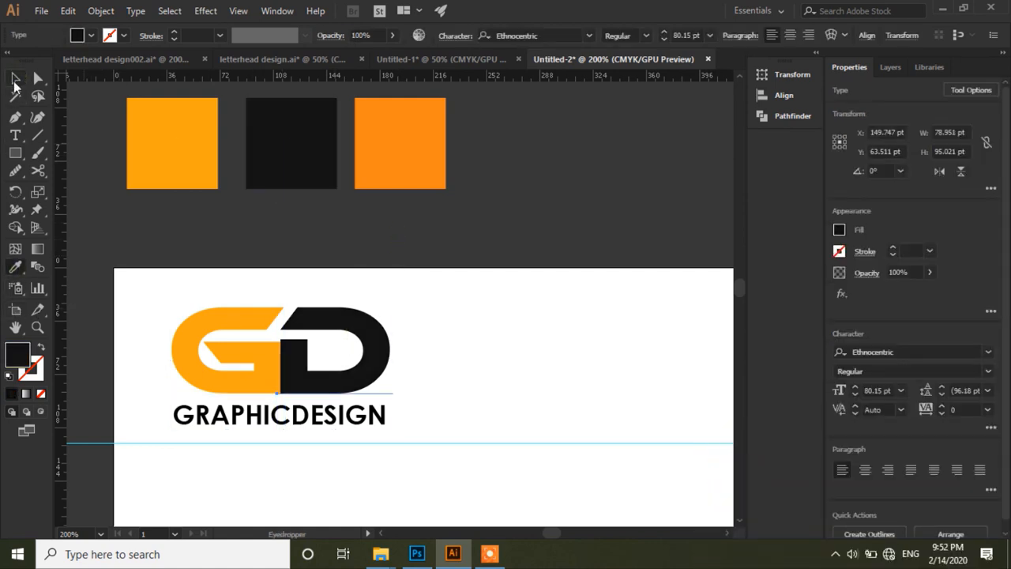
left_click(15, 77)
left_click(466, 236)
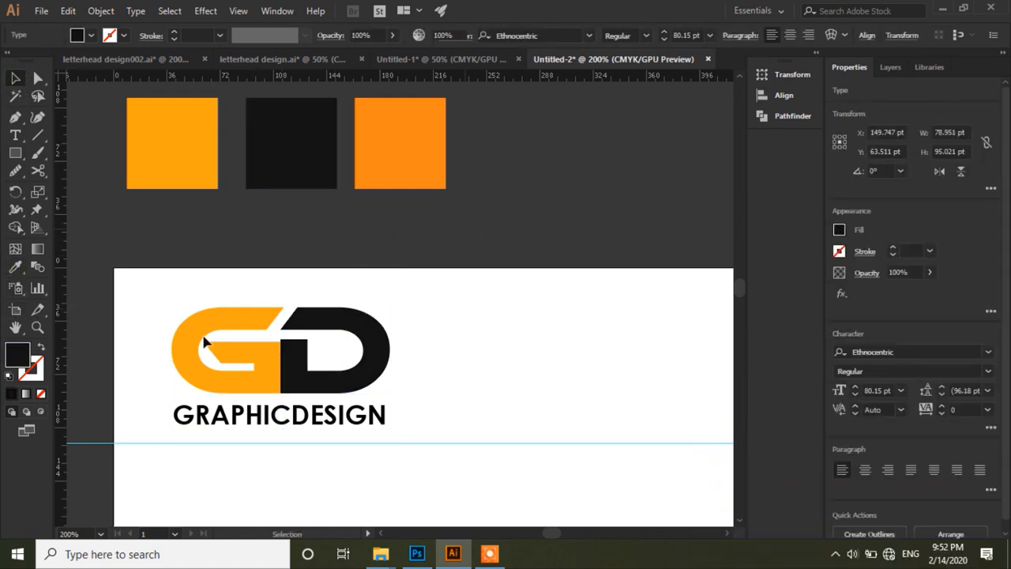
- Recolour the GRAPHICDESIGN text with the near-black colour sampled from the dark swatch, then deselect it
left_click(324, 430)
left_click(15, 267)
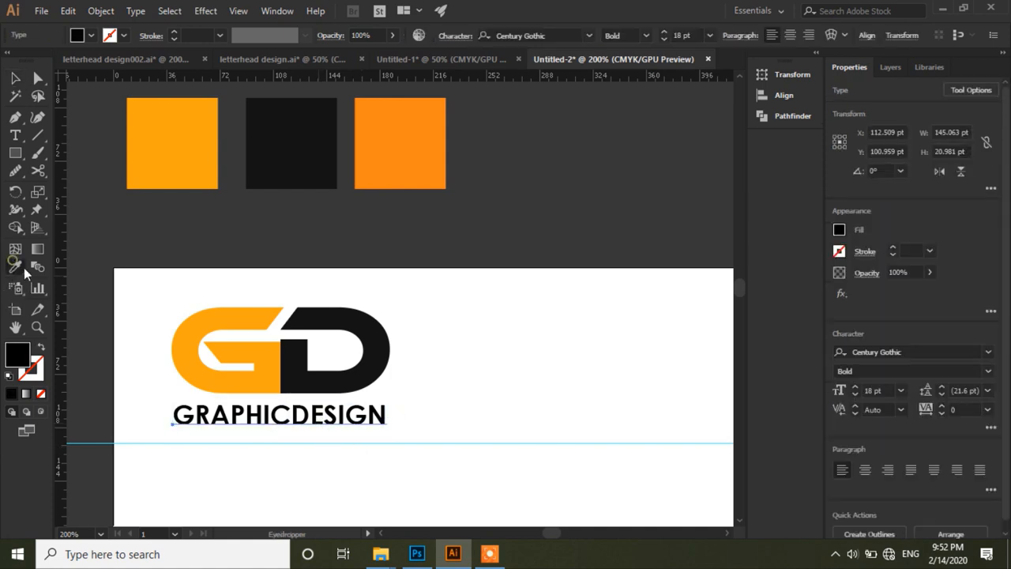
left_click(294, 154)
key("v")
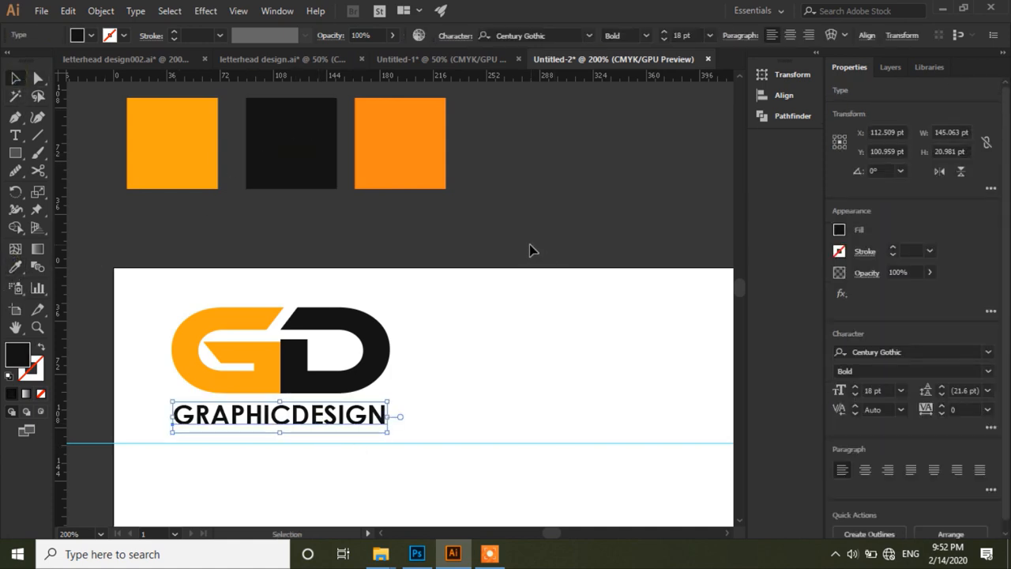
left_click(529, 244)
left_click(305, 410)
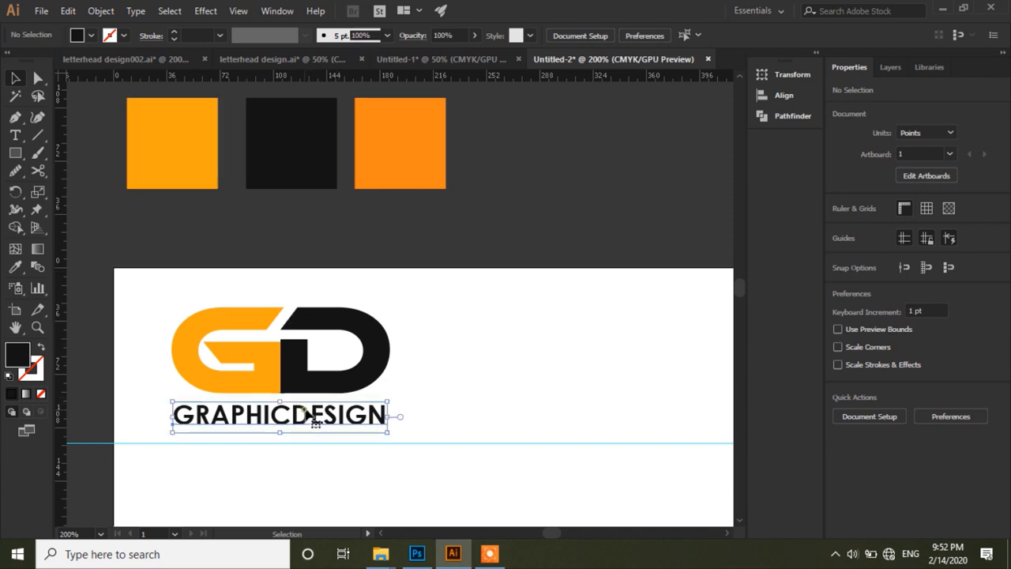
key("i")
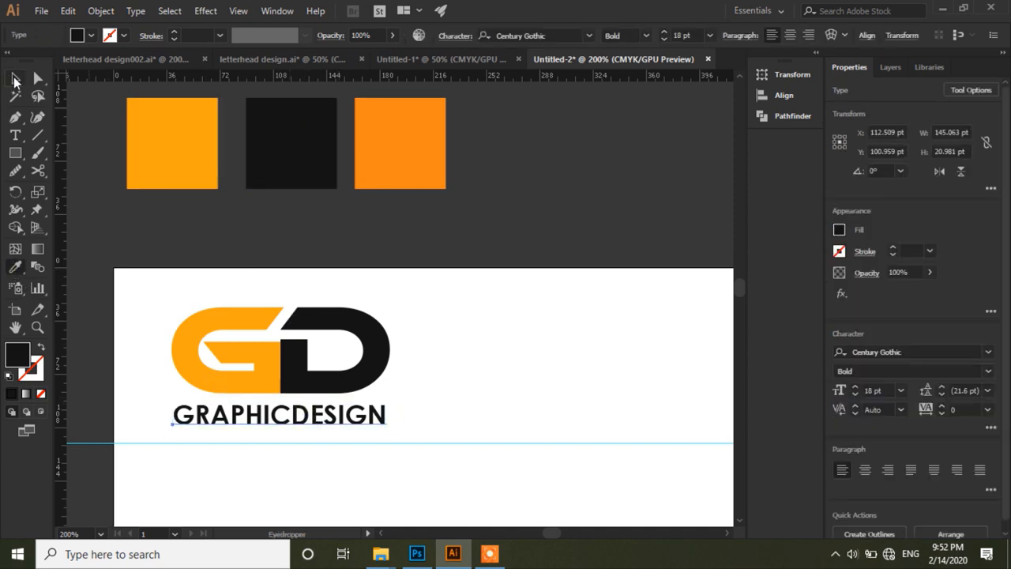
left_click(15, 79)
left_click(456, 221)
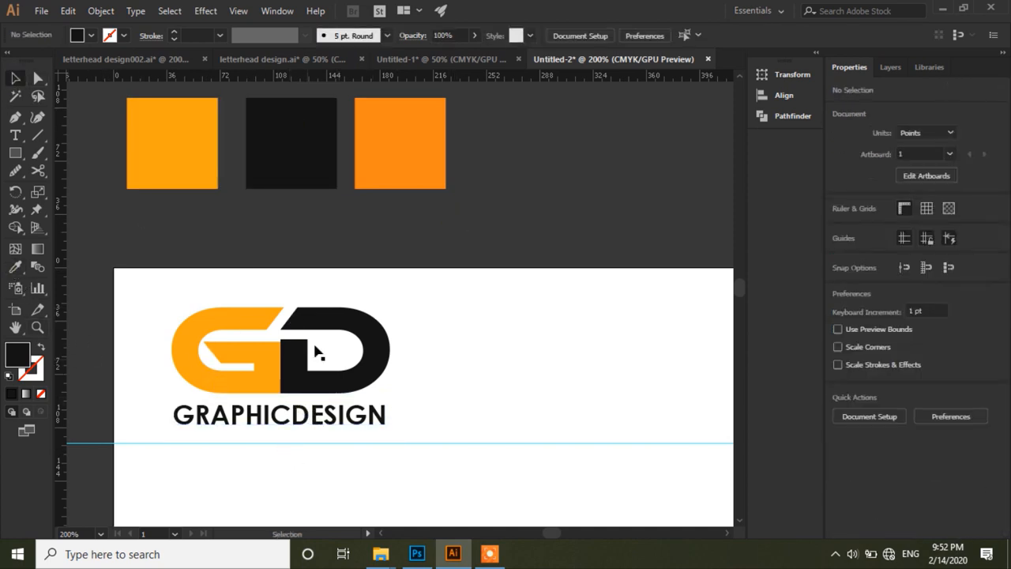
- Expand the D and the G initials into editable shapes, keeping the Object and Fill options on
left_click(325, 317)
left_click(101, 11)
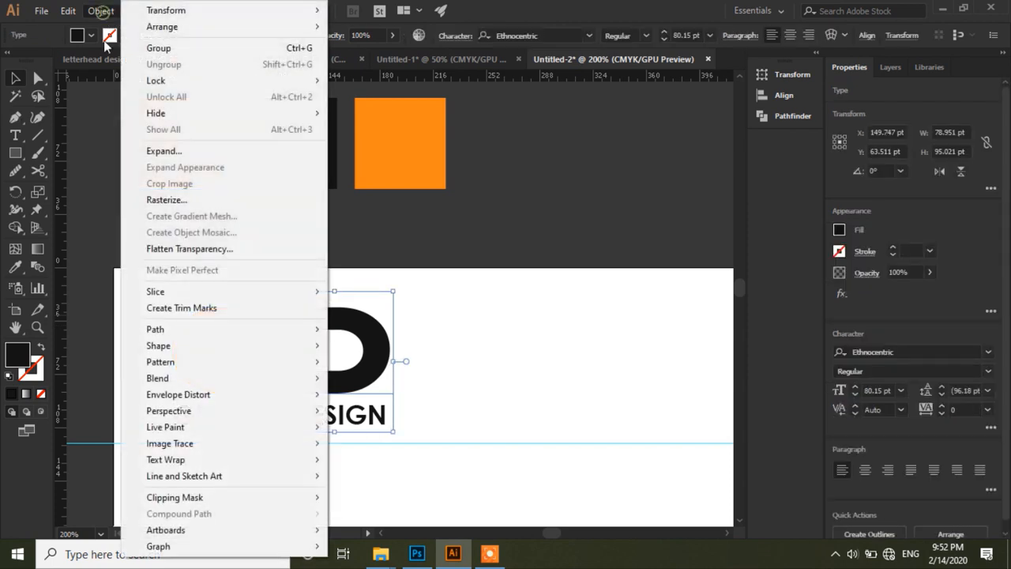
left_click(168, 153)
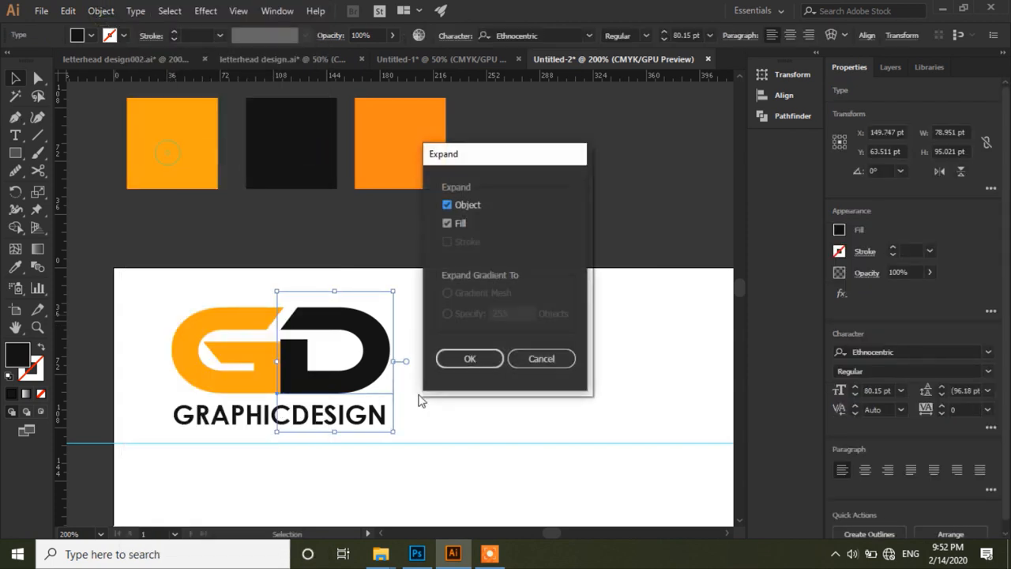
left_click(469, 358)
left_click(237, 343)
left_click(101, 11)
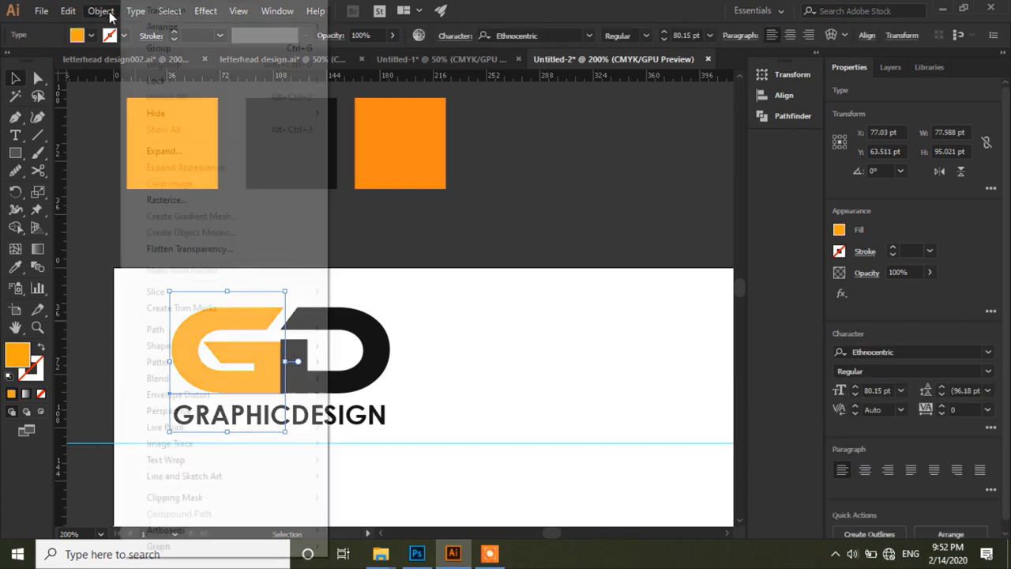
left_click(184, 153)
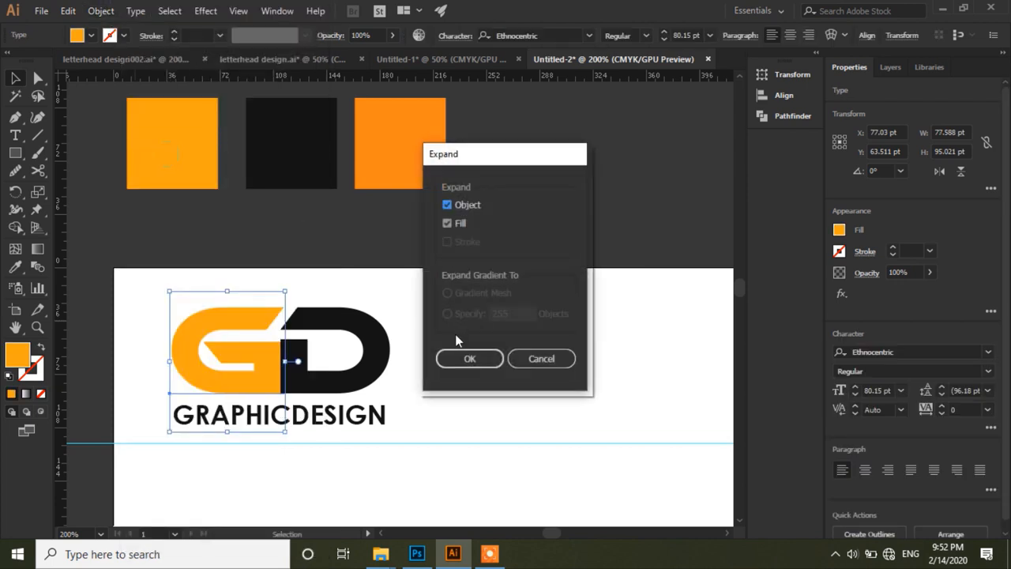
left_click(494, 357)
left_click(203, 224)
- Draw a rectangle about 30 by 3.6 pt over the top of the D's stem, its lower edge level with the G's crossbar
left_click(37, 327)
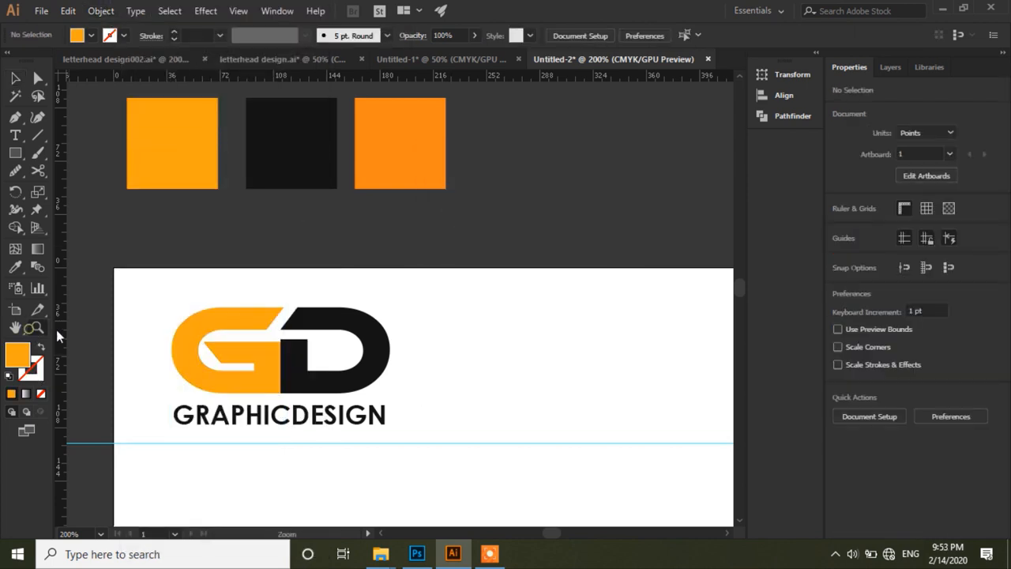
left_click(339, 401)
left_click(411, 266)
left_click(417, 268)
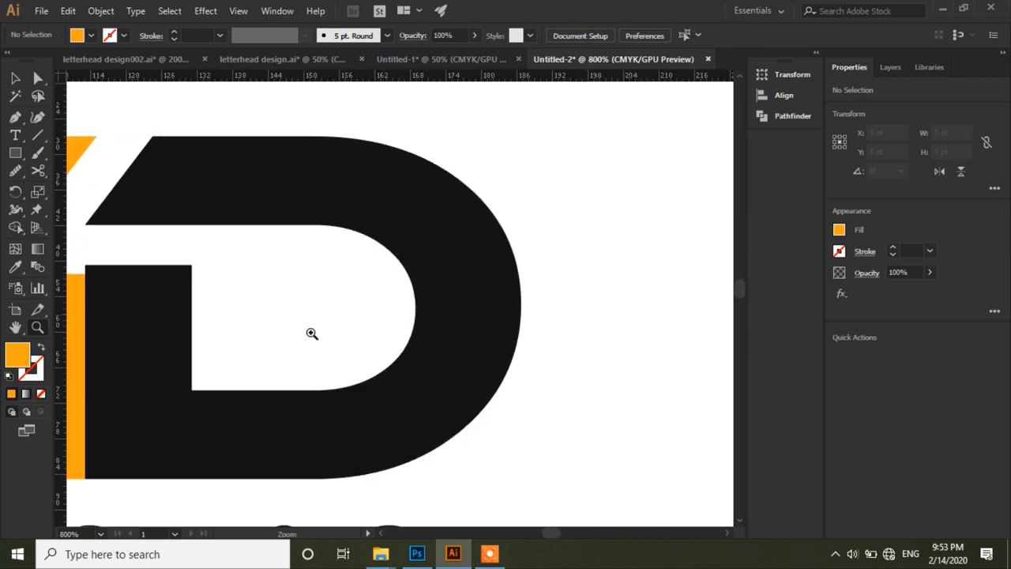
left_click_drag(172, 405, 425, 419)
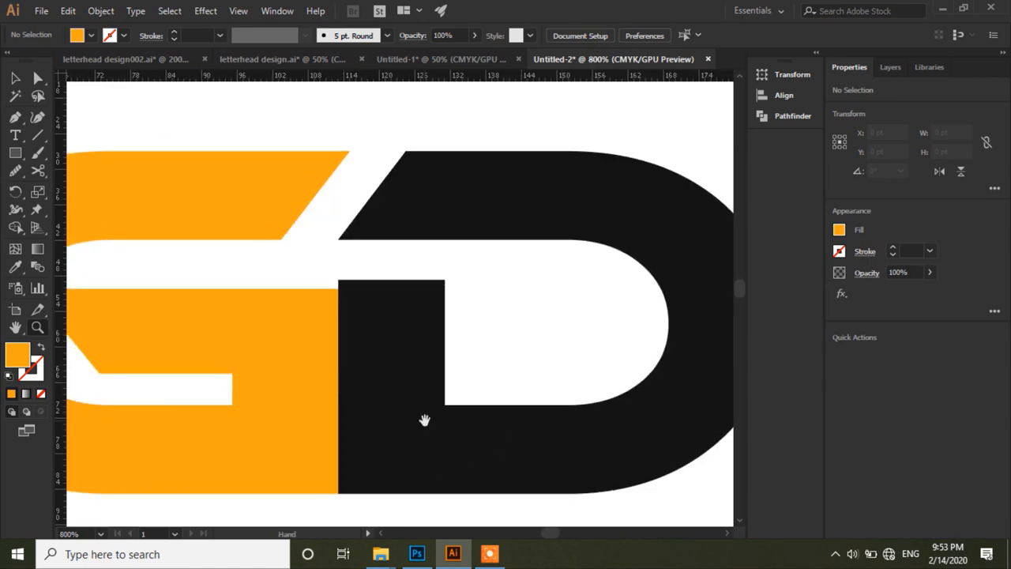
left_click(15, 78)
left_click(15, 152)
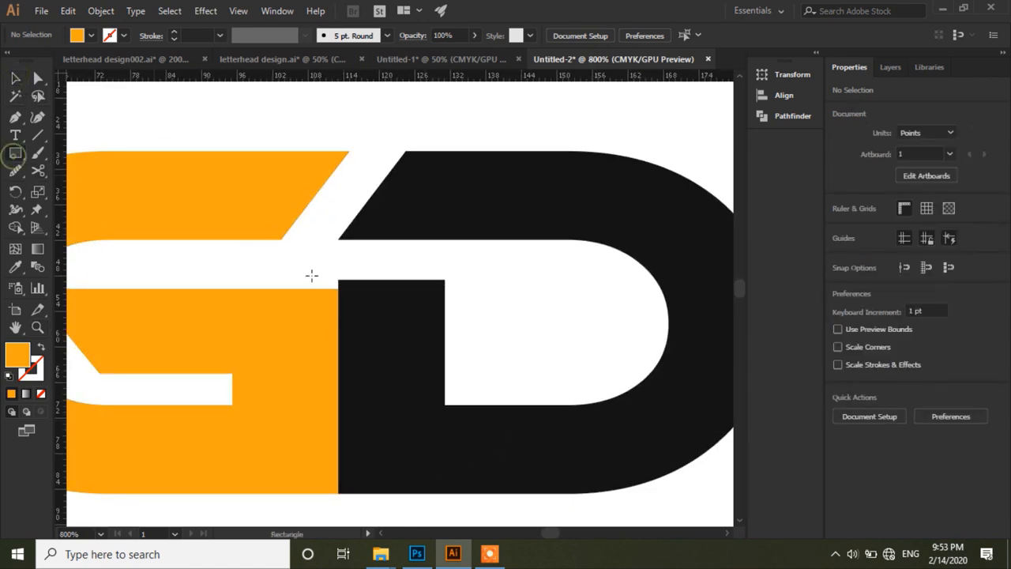
left_click_drag(296, 268, 473, 290)
left_click(15, 77)
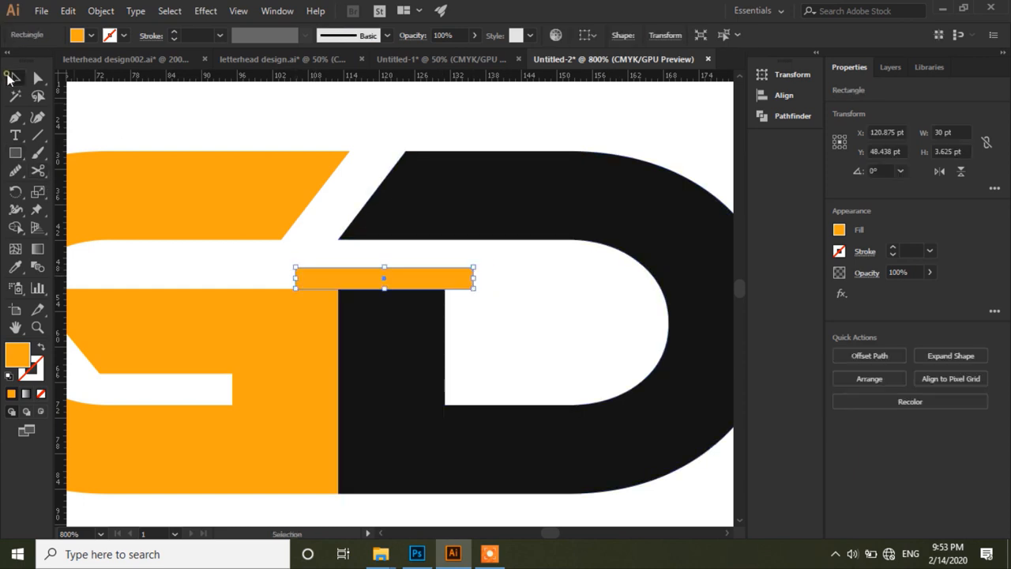
- Subtract the thin rectangle from the D with Minus Front to trim the top of its stem
left_click(492, 205, "shift")
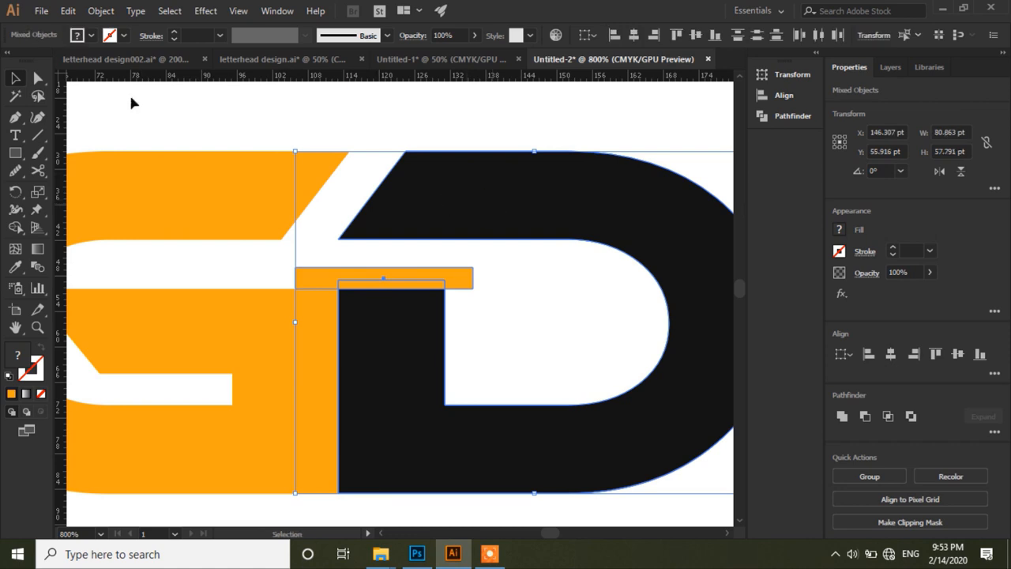
left_click(868, 419)
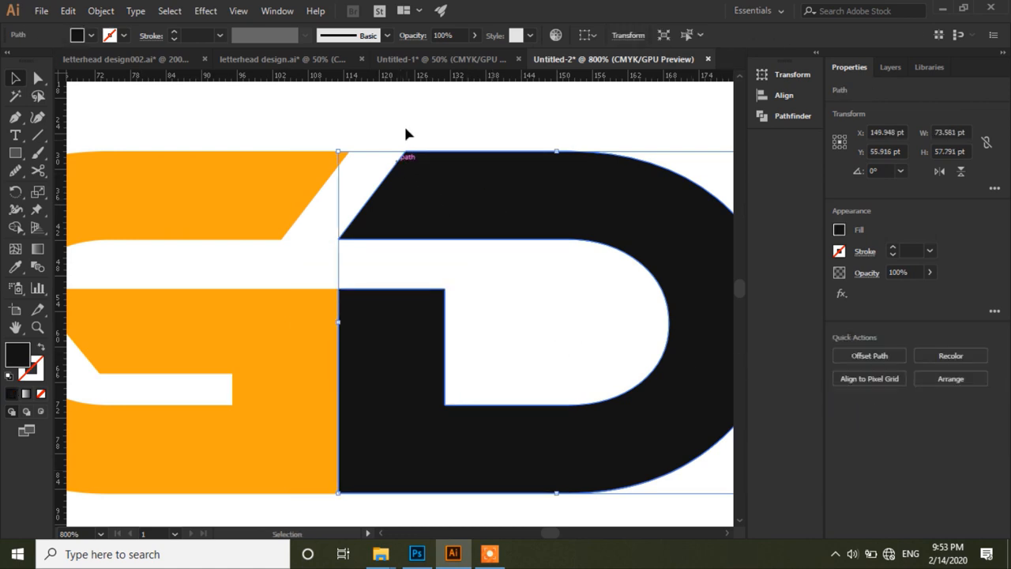
left_click(181, 127)
- Move the GRAPHICDESIGN text slightly up, closer to the GD initials
left_click(38, 327)
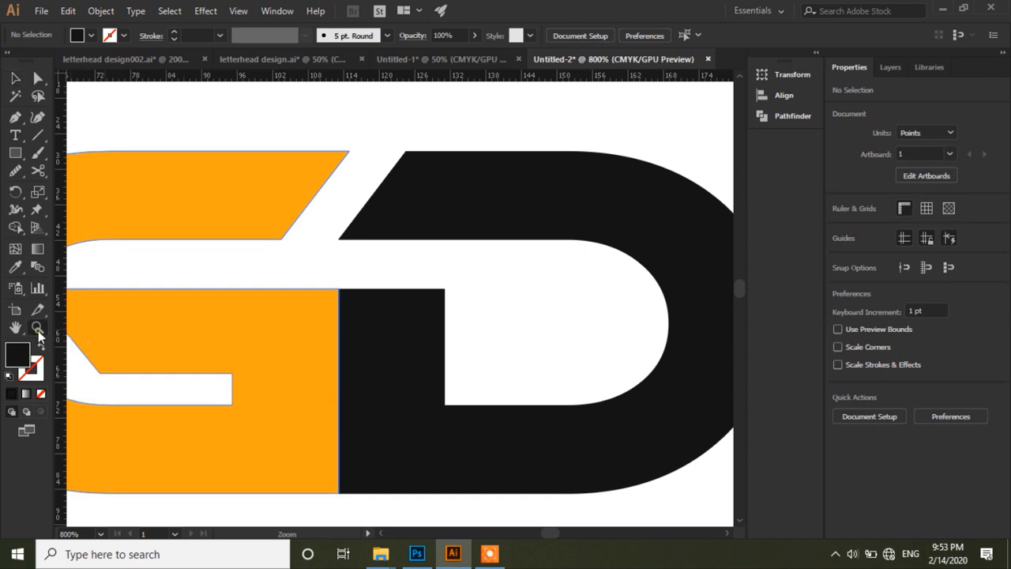
left_click(417, 416, "alt")
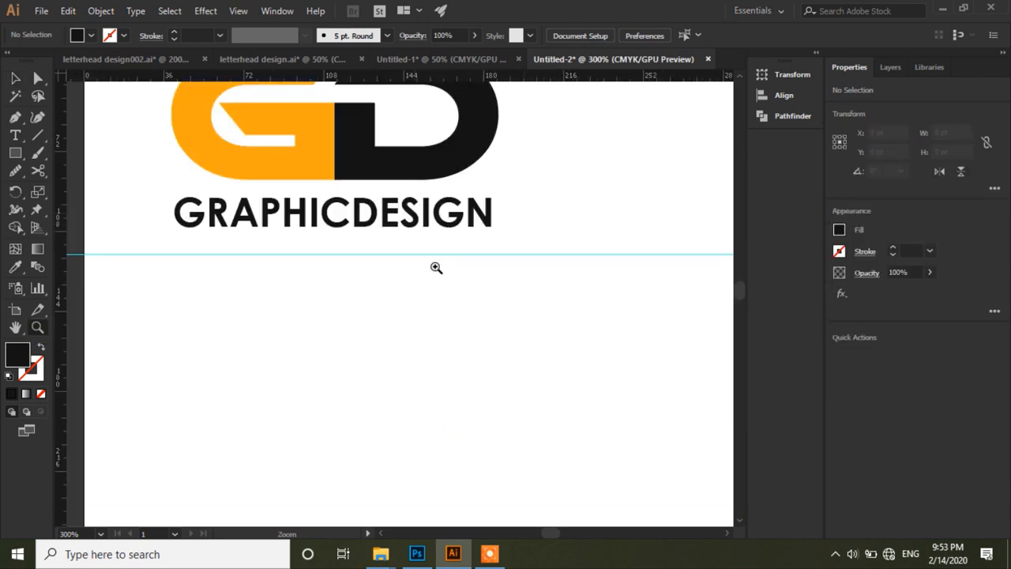
left_click_drag(540, 226, 524, 387)
key("v")
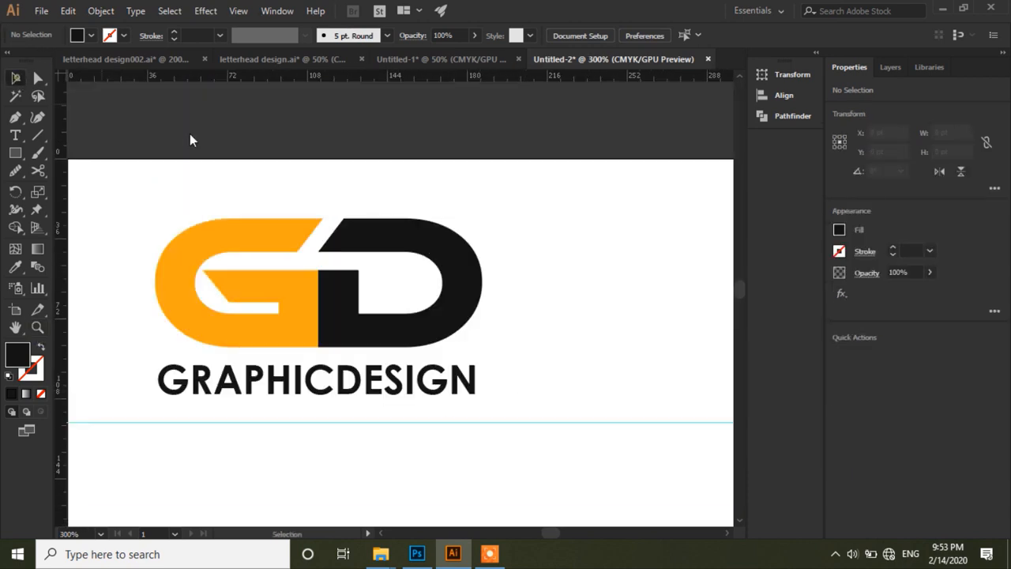
left_click(265, 142)
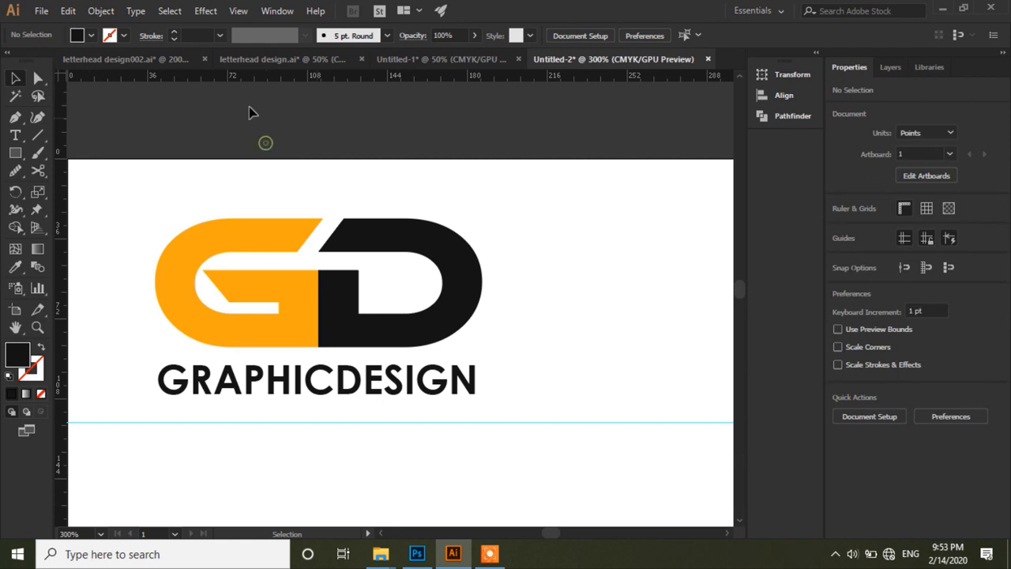
left_click(396, 393)
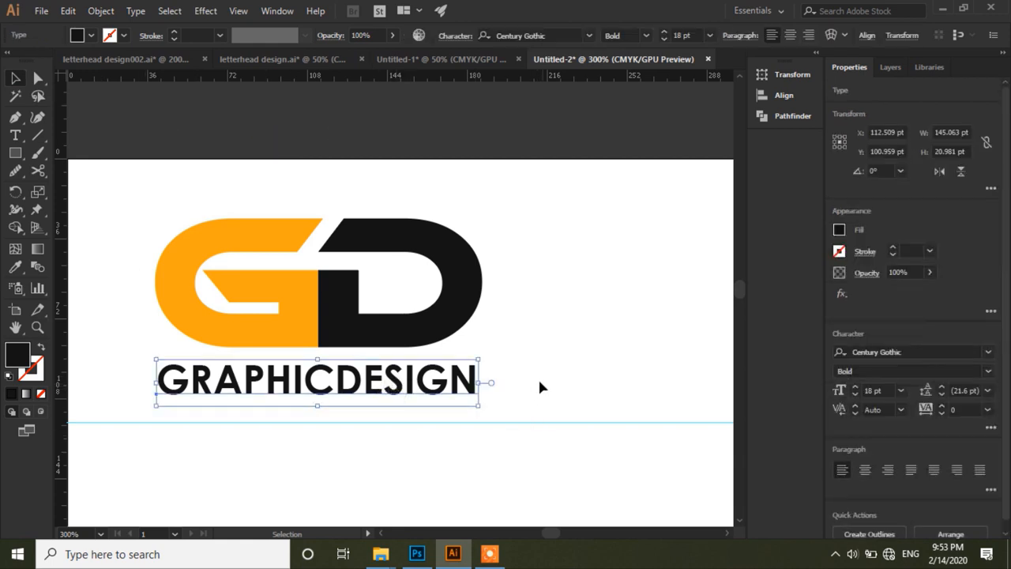
left_click_drag(474, 383, 468, 379)
left_click(495, 388)
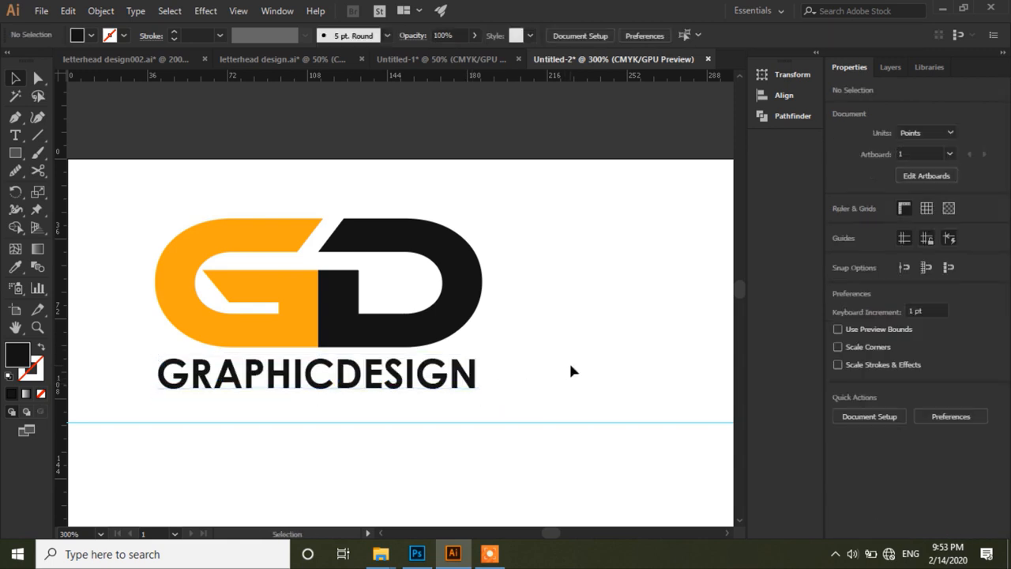
- Add a text line reading "company tage line here" below the GRAPHICDESIGN name, just under the horizontal guide
left_click(15, 138)
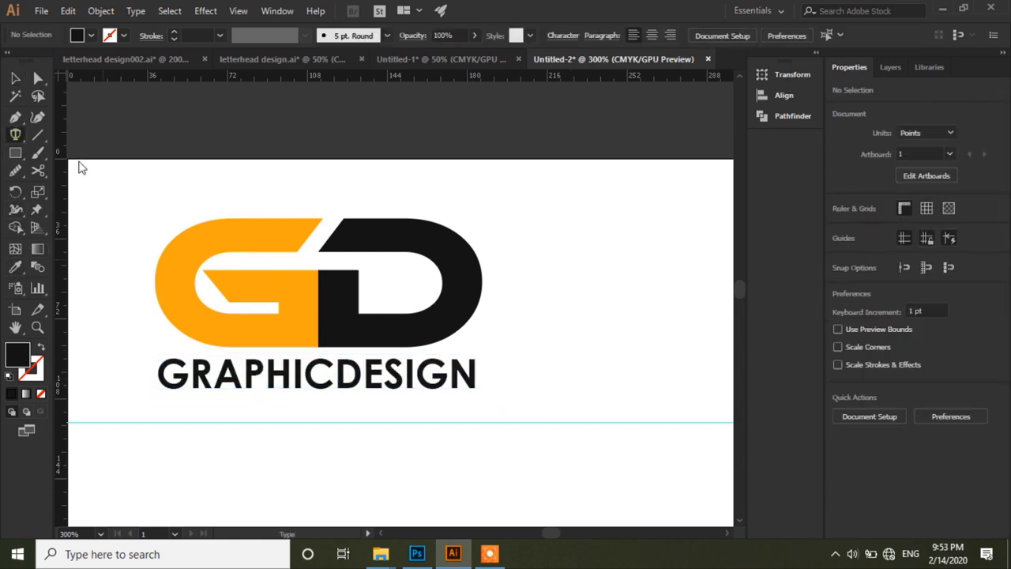
left_click(218, 463)
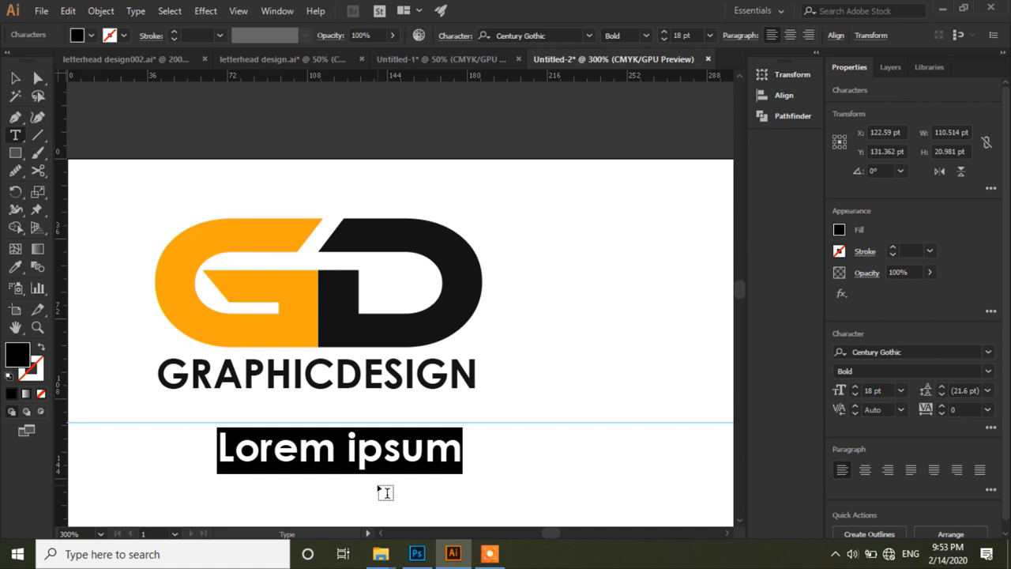
type("C")
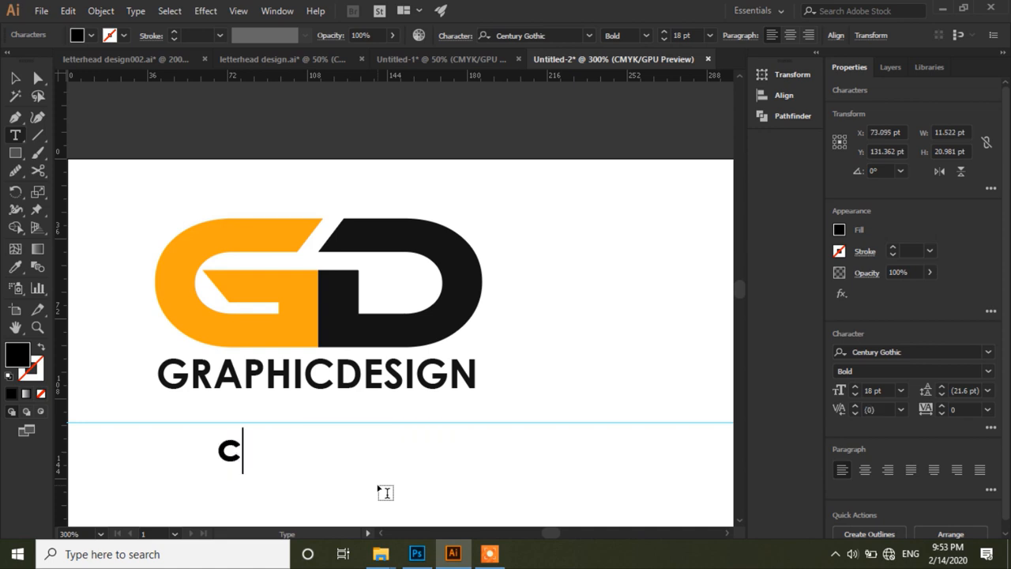
type("ompany ")
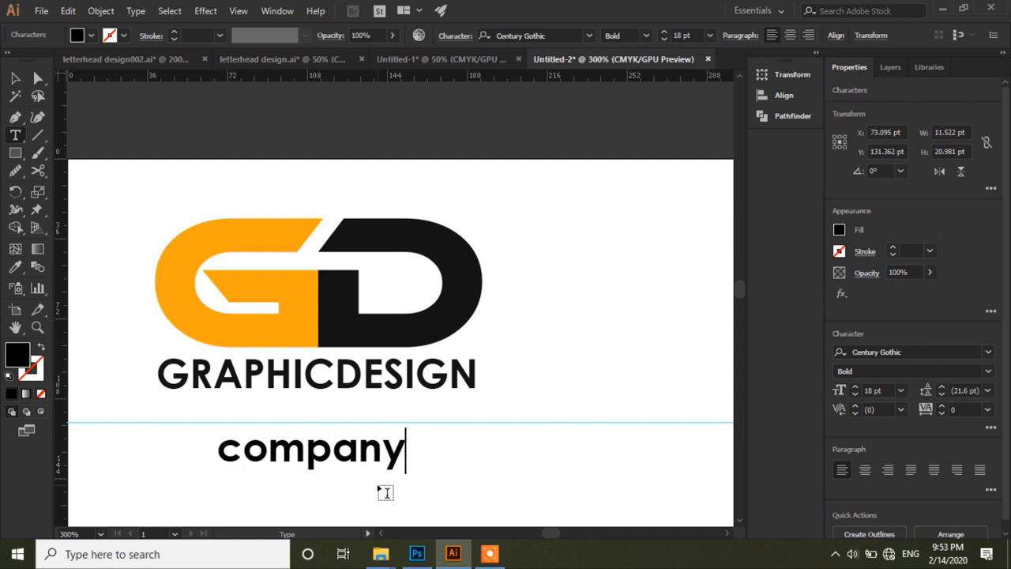
type("tage ")
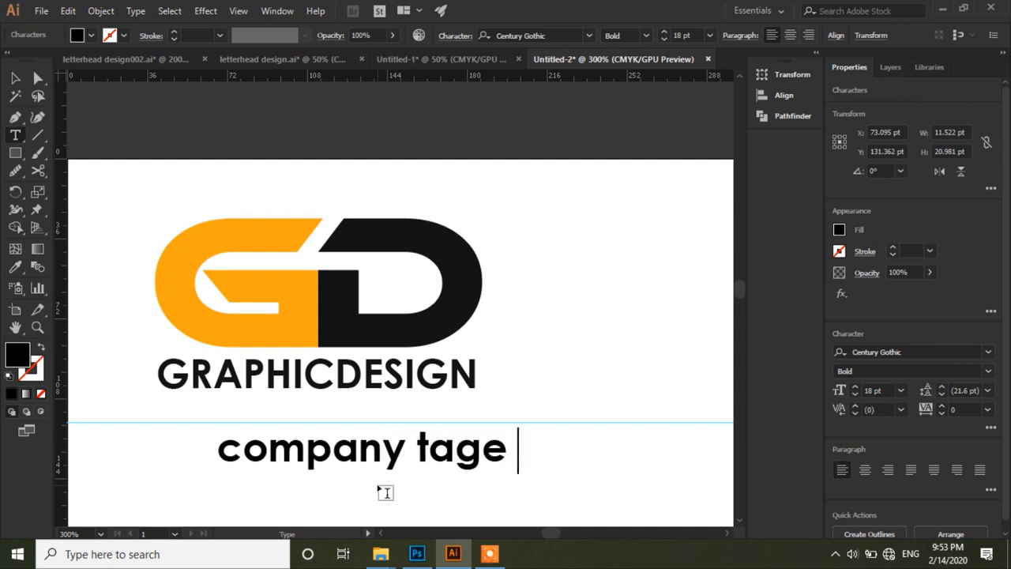
type("line here")
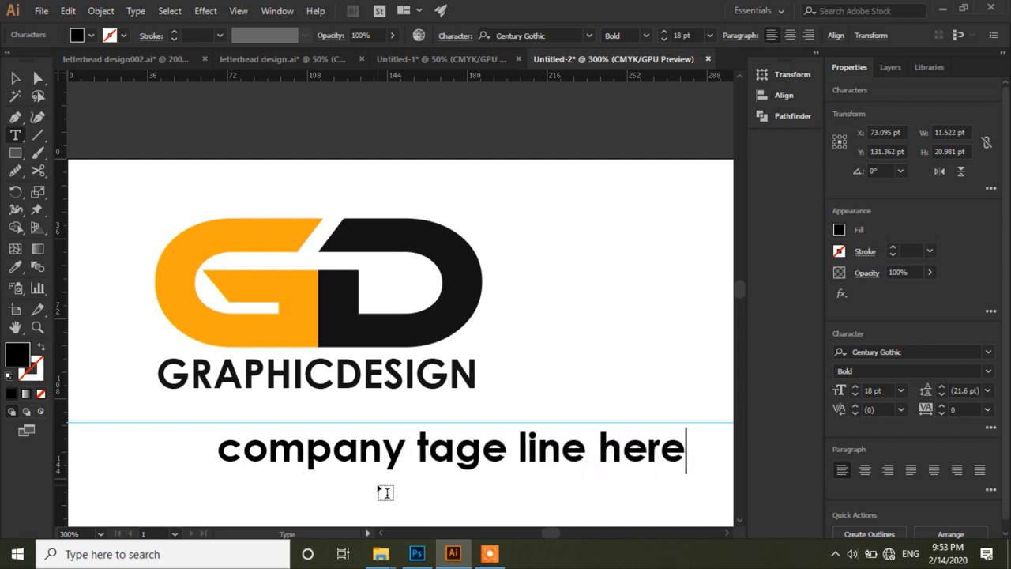
key("Escape")
left_click(17, 79)
- Change the font of the "company tage line here" text to Lato Light
left_click(987, 371)
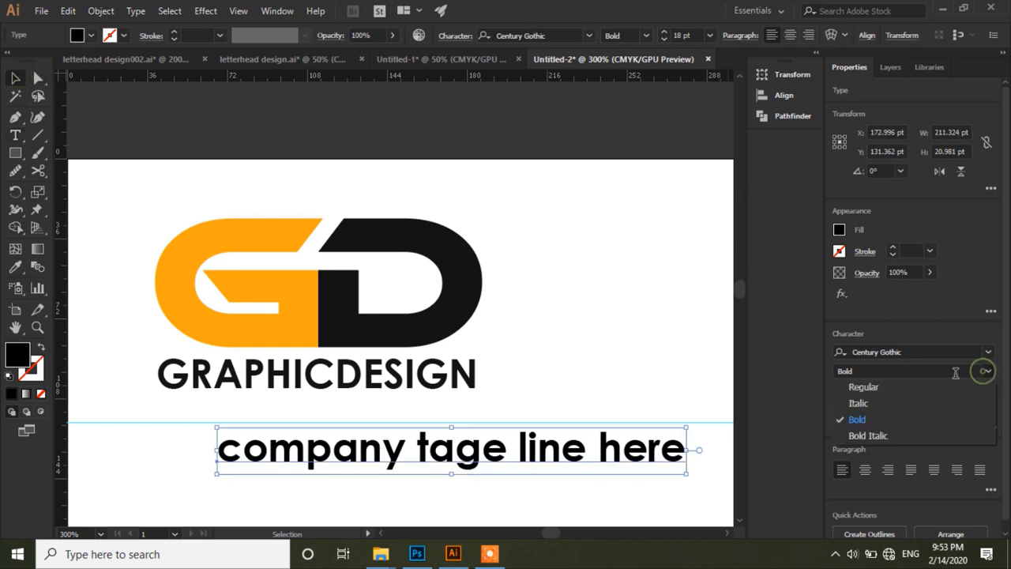
left_click(865, 387)
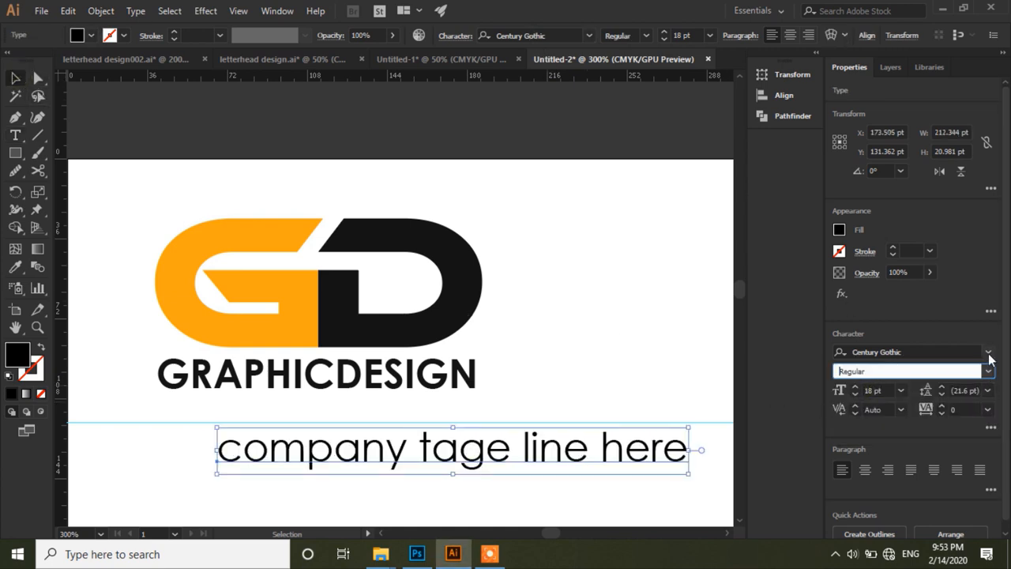
left_click(922, 355)
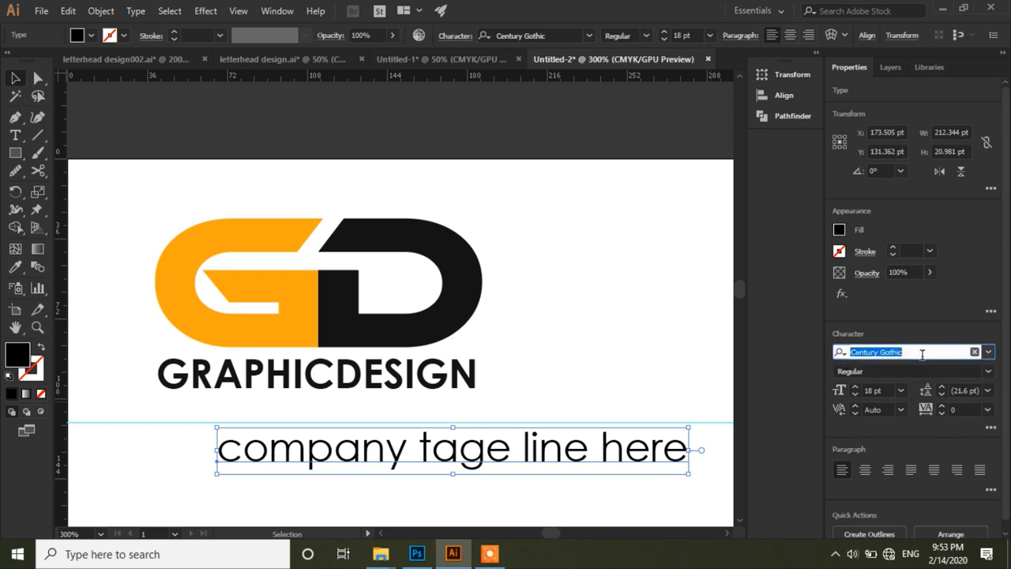
type("lat")
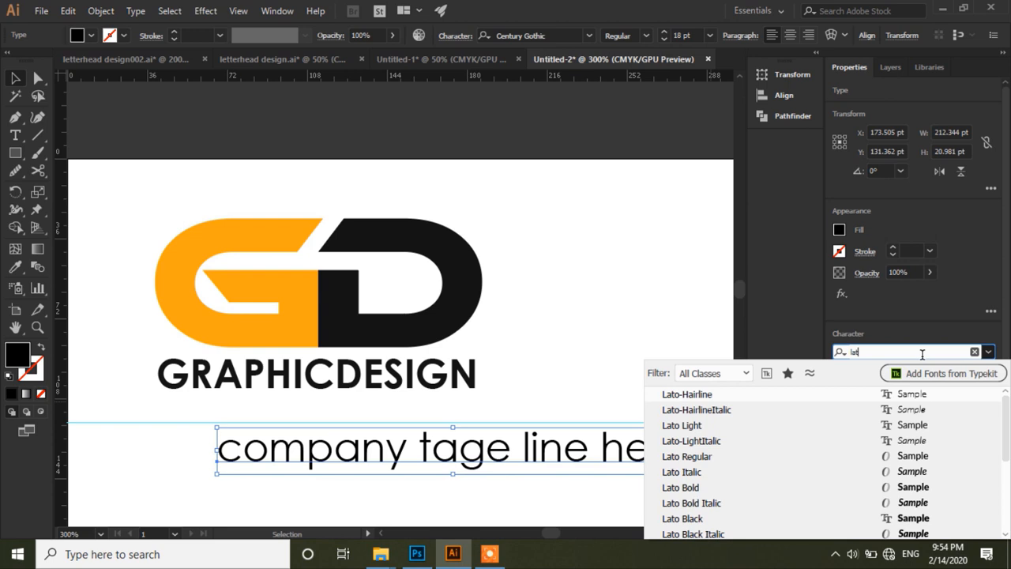
left_click(695, 425)
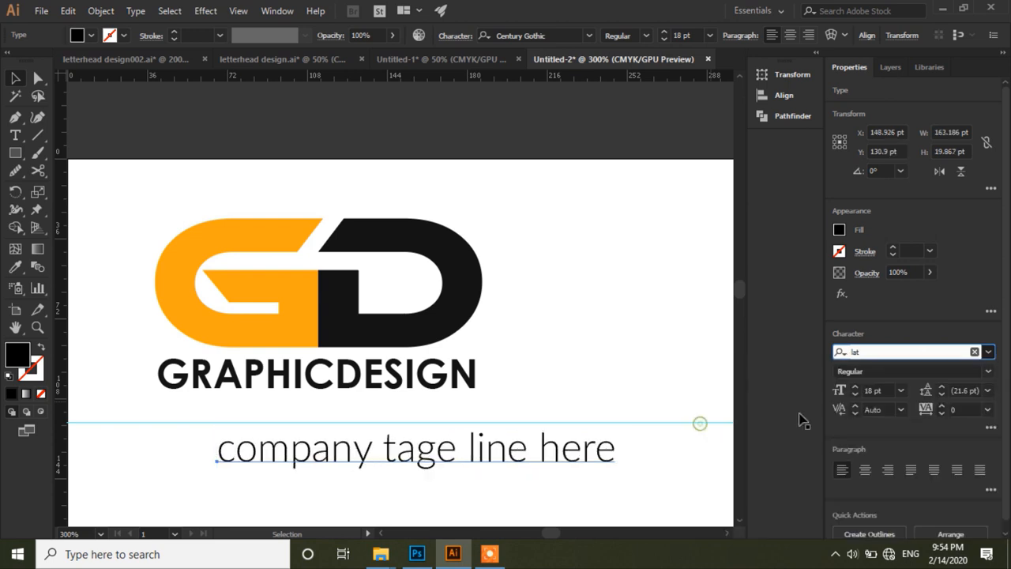
- Set the tagline's font size to 8 pt and move it up beneath the GRAPHICDESIGN name, near its start
left_click(901, 391)
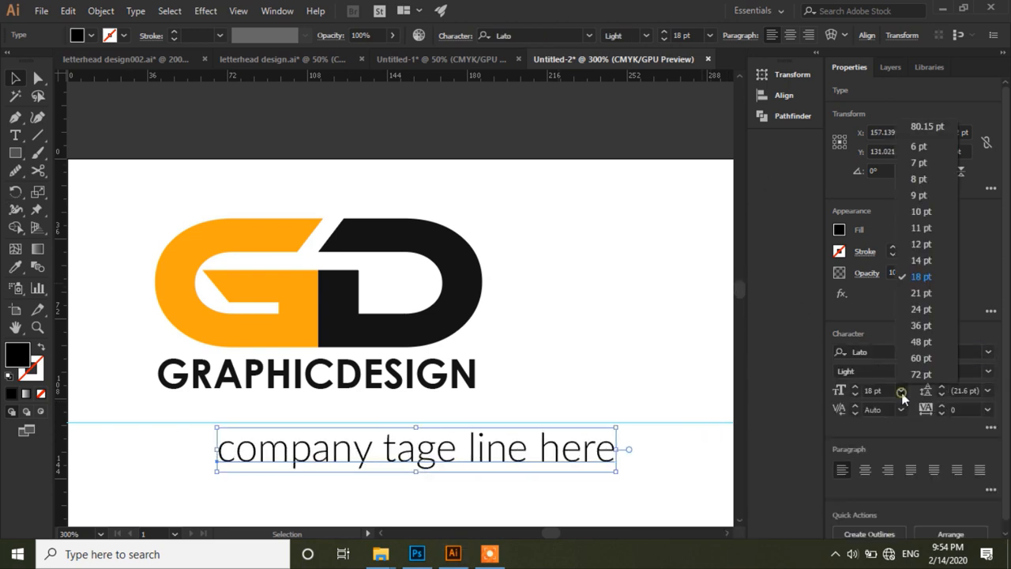
left_click(925, 178)
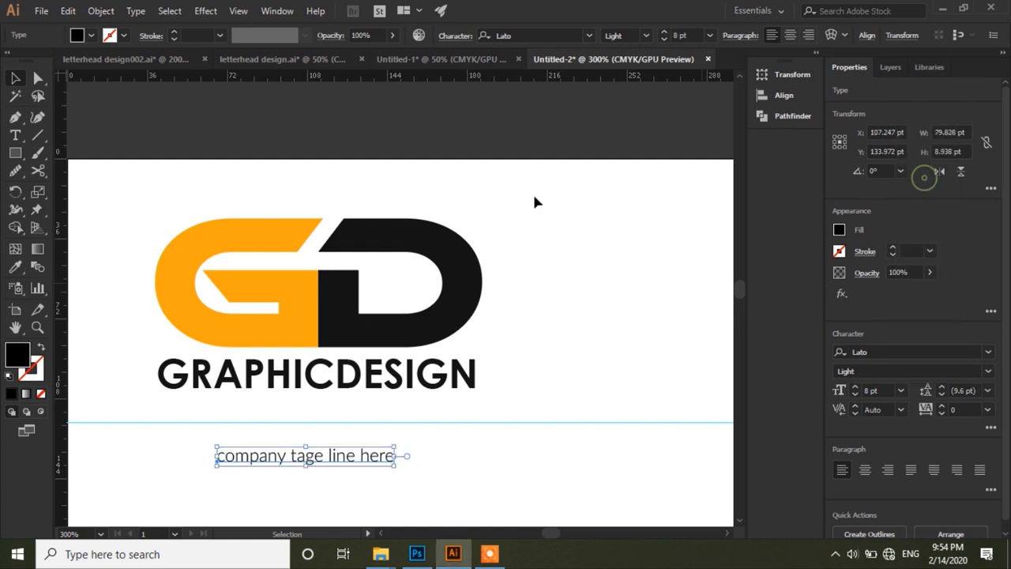
left_click_drag(383, 458, 332, 419)
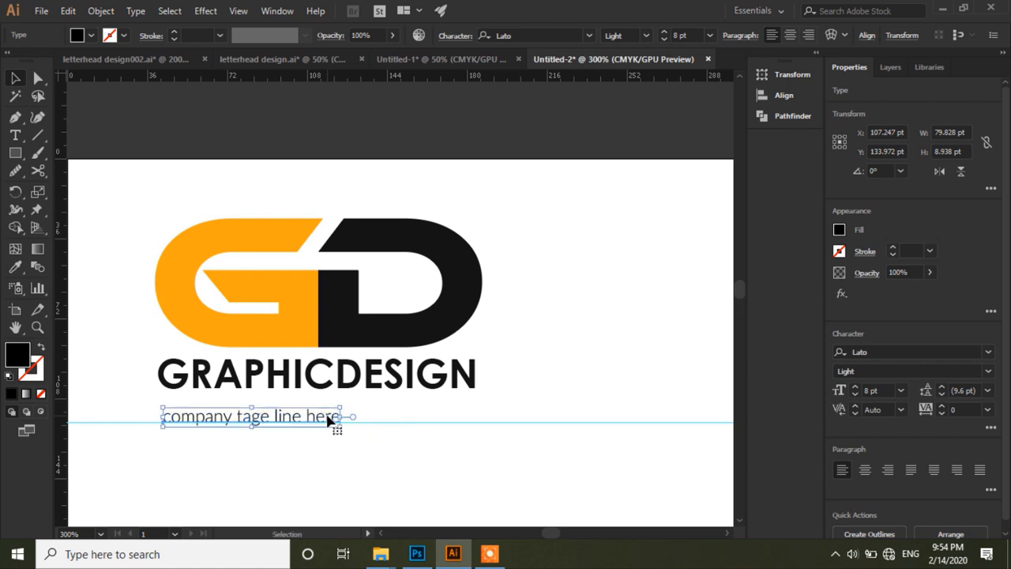
- Set the tagline's character tracking to 200
left_click(987, 390)
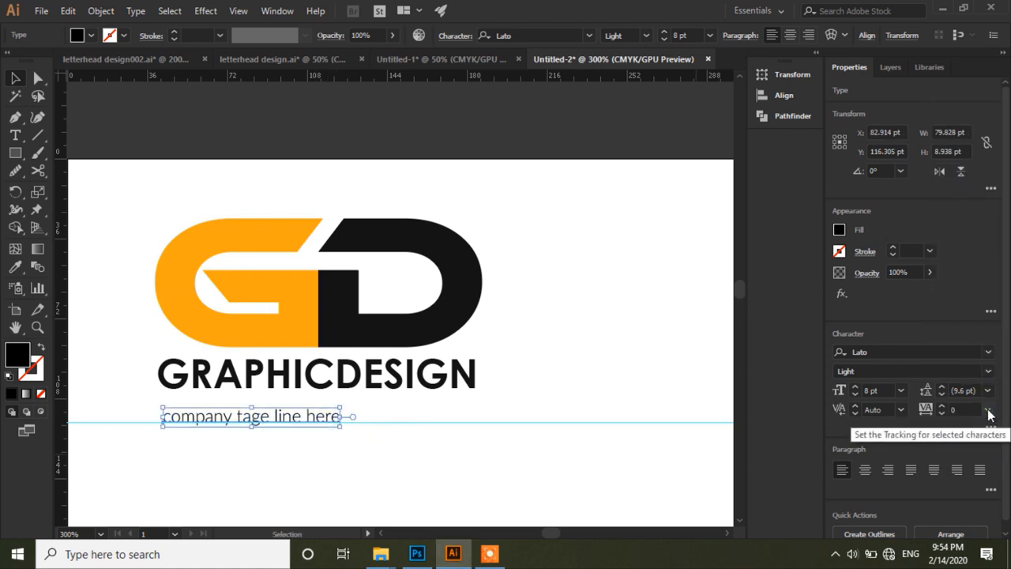
left_click(988, 411)
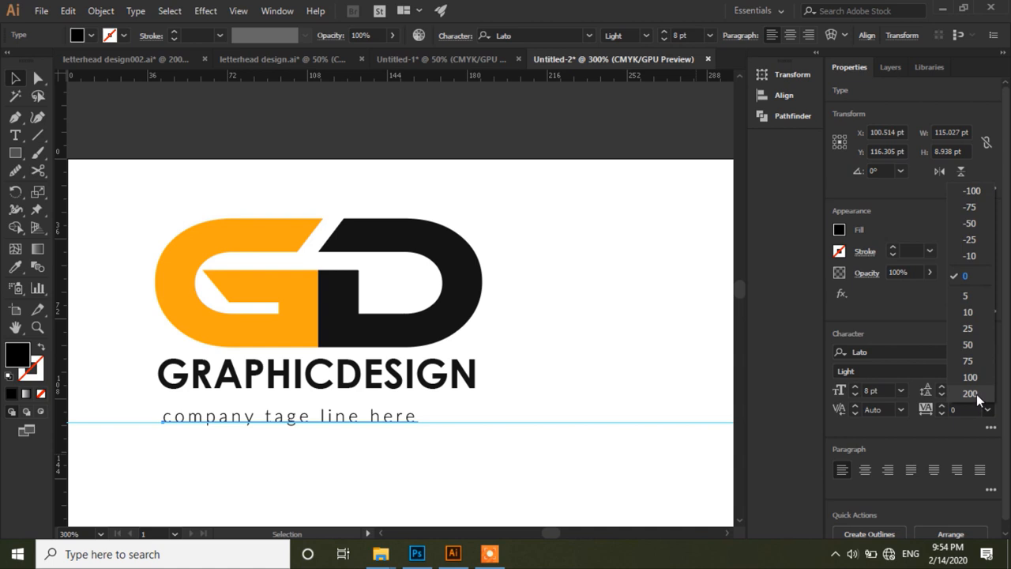
left_click(978, 396)
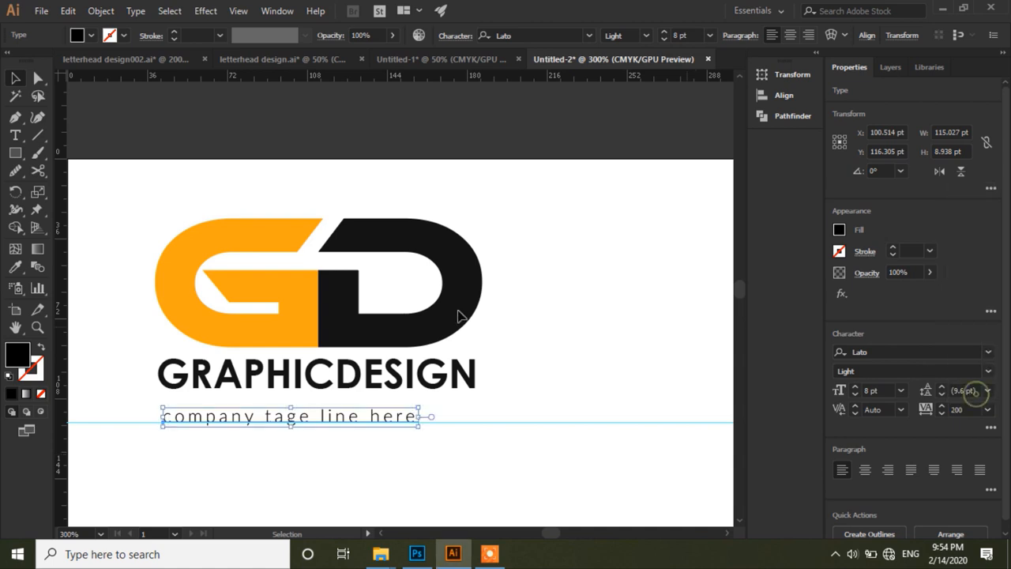
- Set the tagline's font size to 9 pt and its tracking to 250
left_click(902, 391)
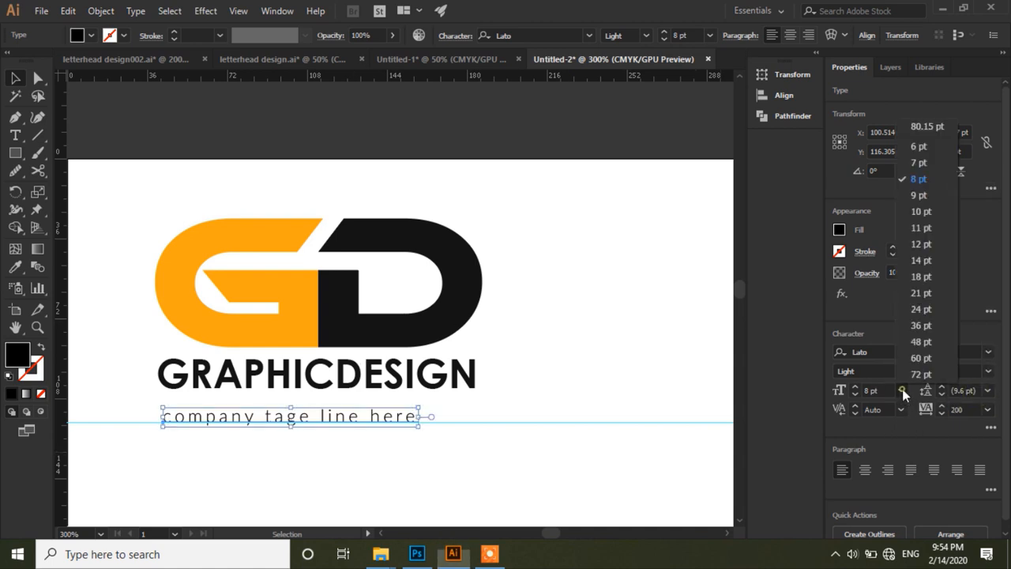
left_click(929, 195)
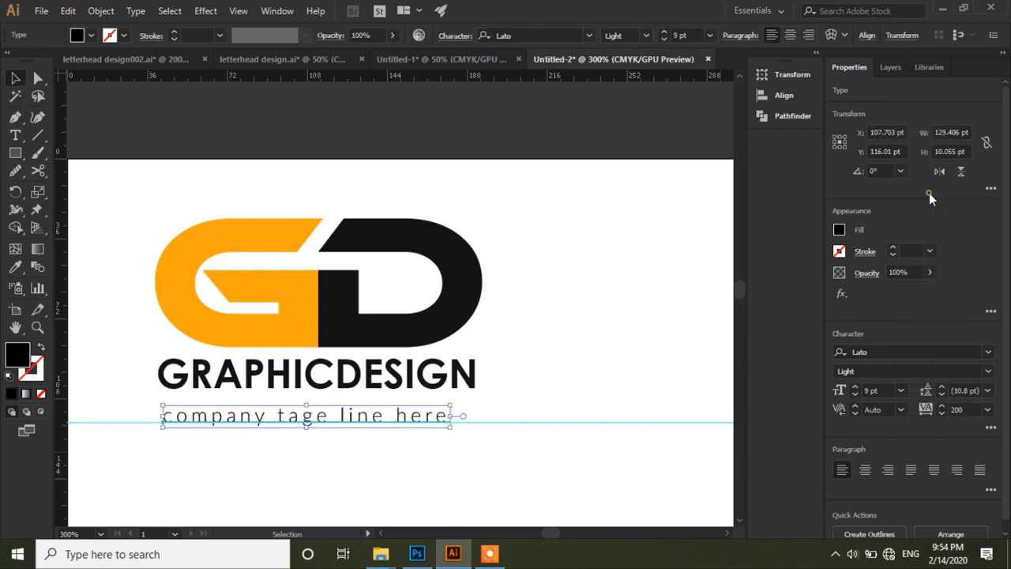
left_click(968, 408)
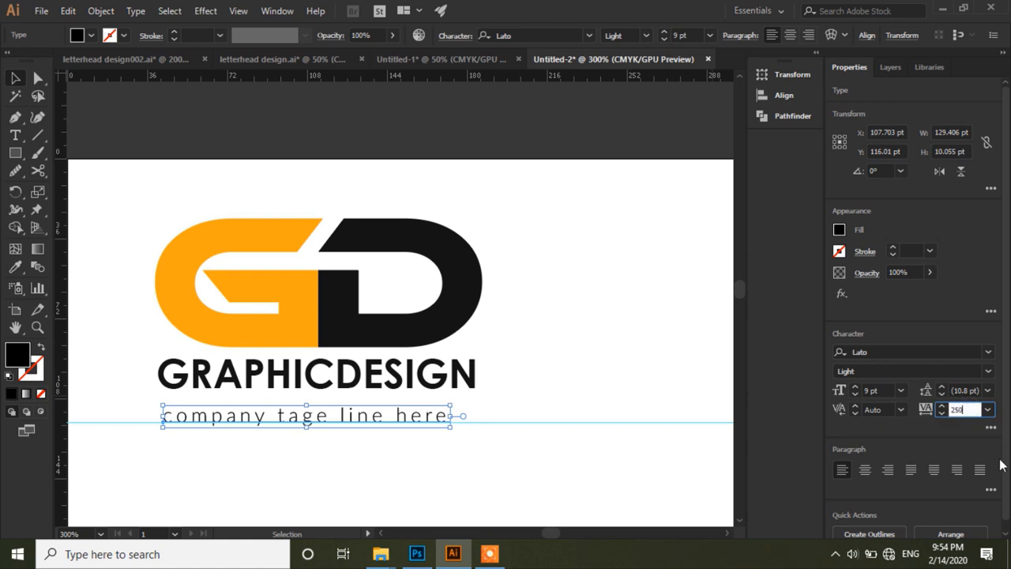
key("Return")
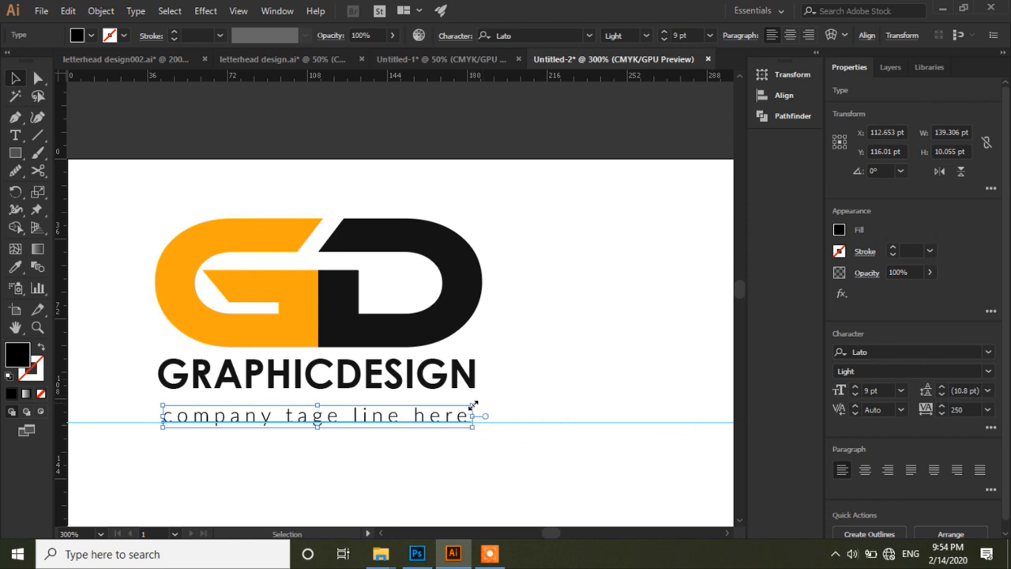
- Scale the tagline to about 144 pt wide and move it up closer beneath the GRAPHICDESIGN name
left_click_drag(473, 405, 479, 403)
left_click(501, 146)
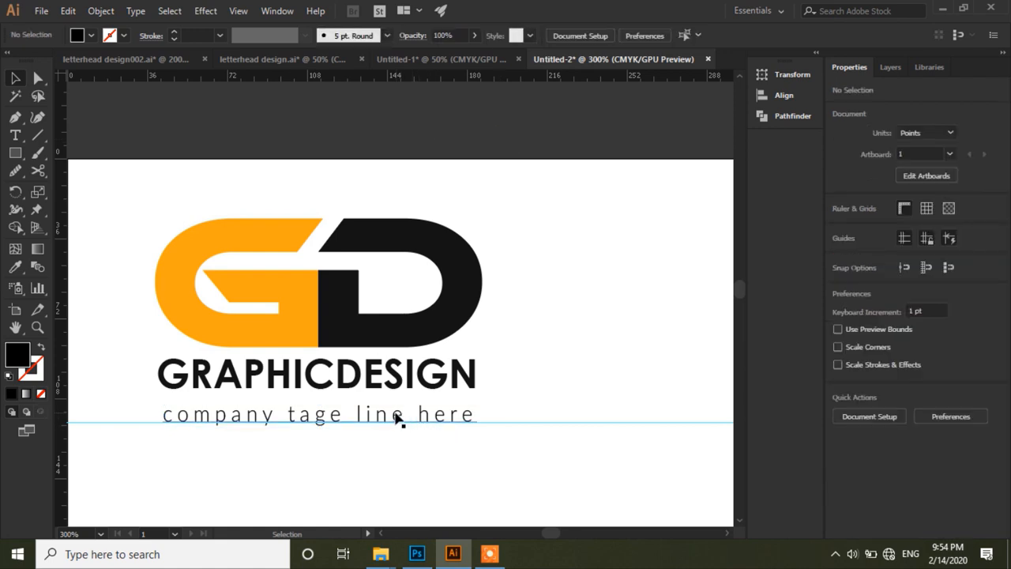
left_click_drag(400, 421, 399, 410)
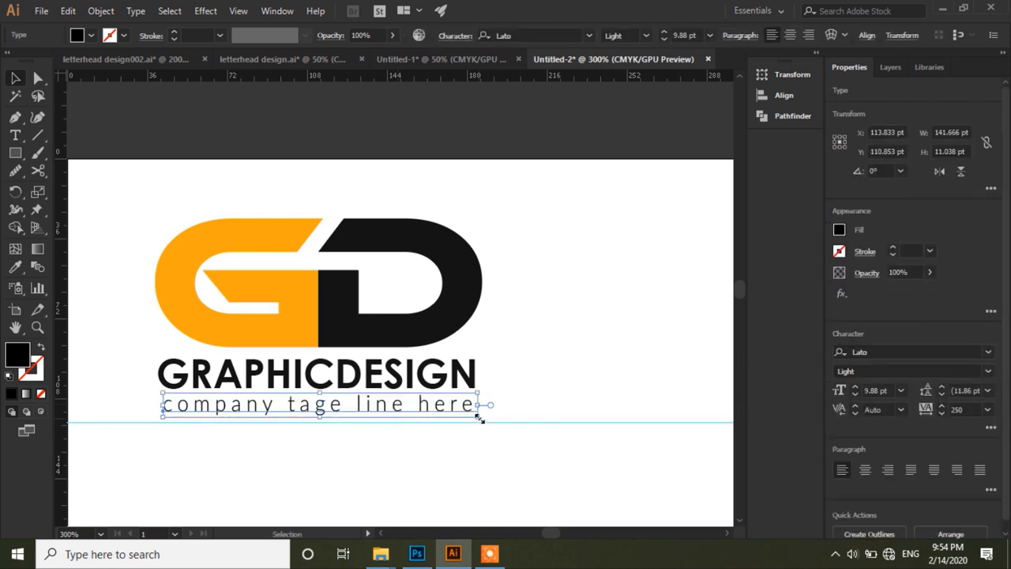
left_click_drag(479, 416, 480, 419)
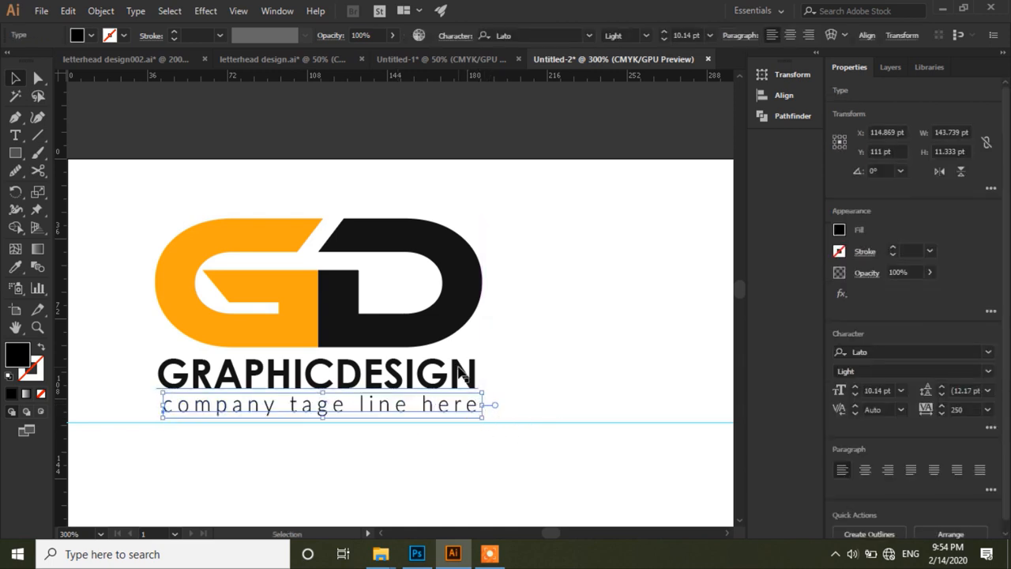
- Align the tagline and the GRAPHICDESIGN name to each other by their horizontal centers
left_click(462, 372, "shift")
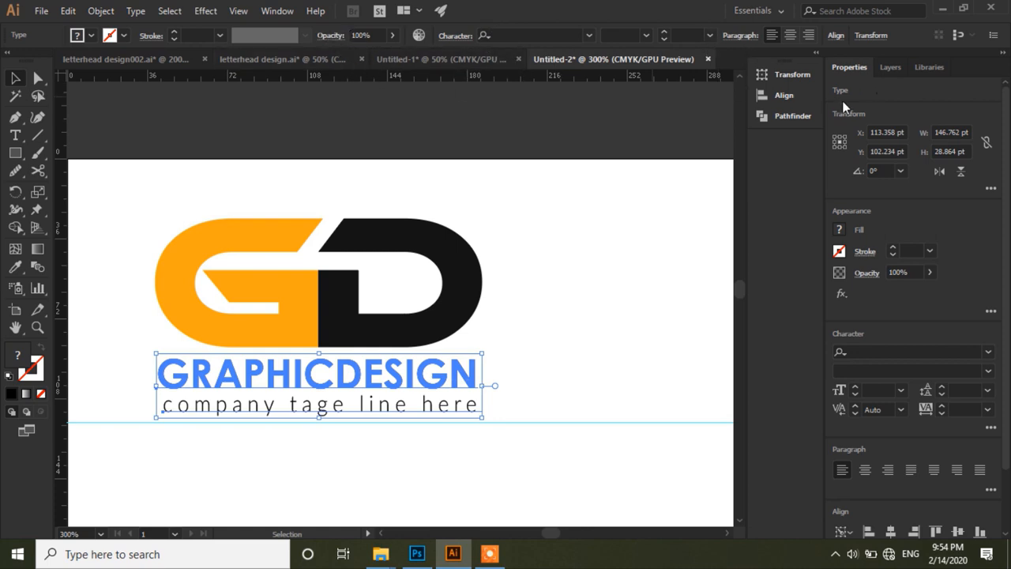
left_click(840, 37)
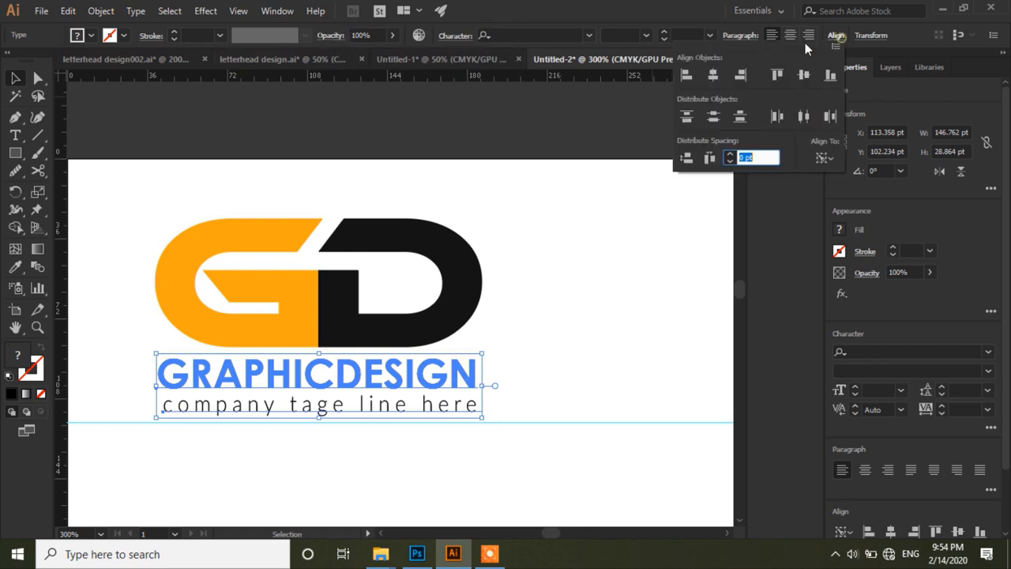
left_click(713, 74)
left_click(490, 136)
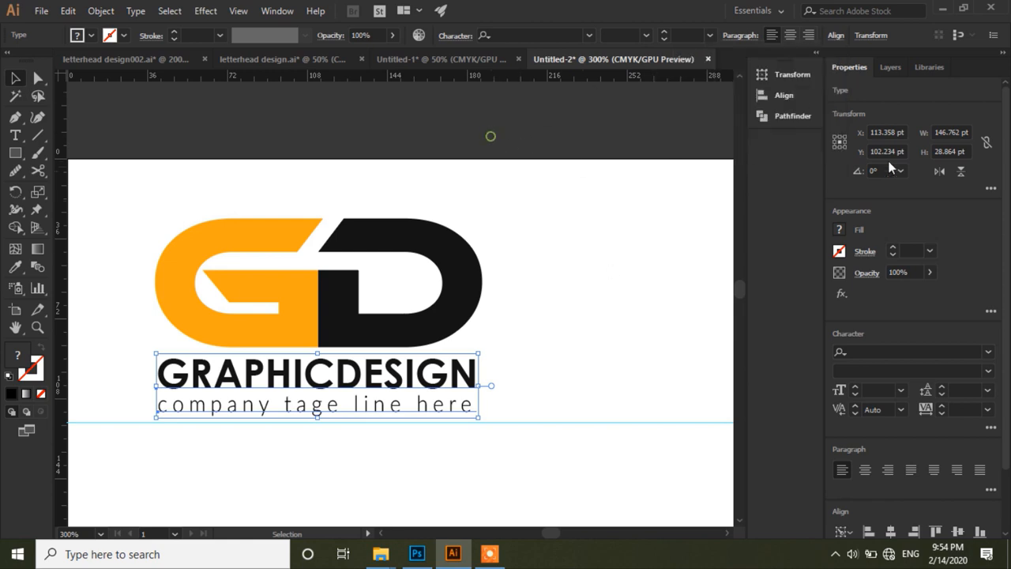
left_click(309, 92)
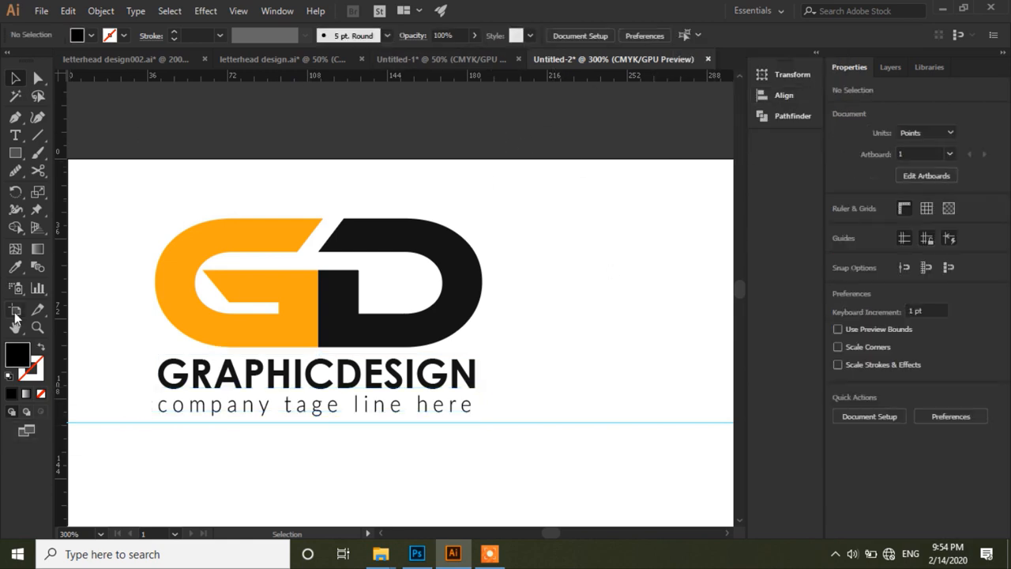
- Recolor the word GRAPHIC in the company name with the yellow-orange sampled from the first color square above the artboard
left_click(15, 135)
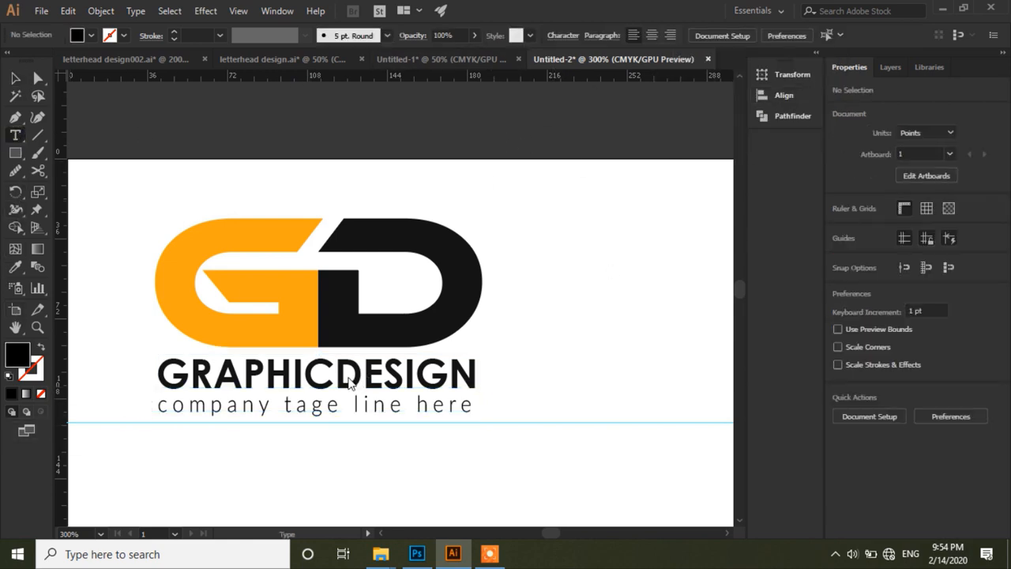
left_click_drag(335, 372, 168, 367)
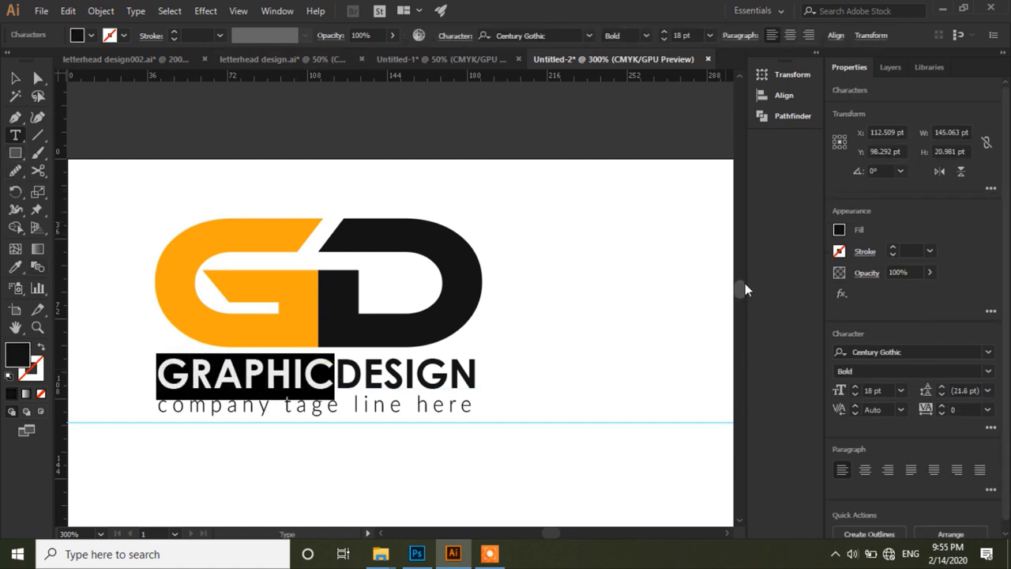
scroll(741, 286, "up", 4)
scroll(742, 286, "down", 1)
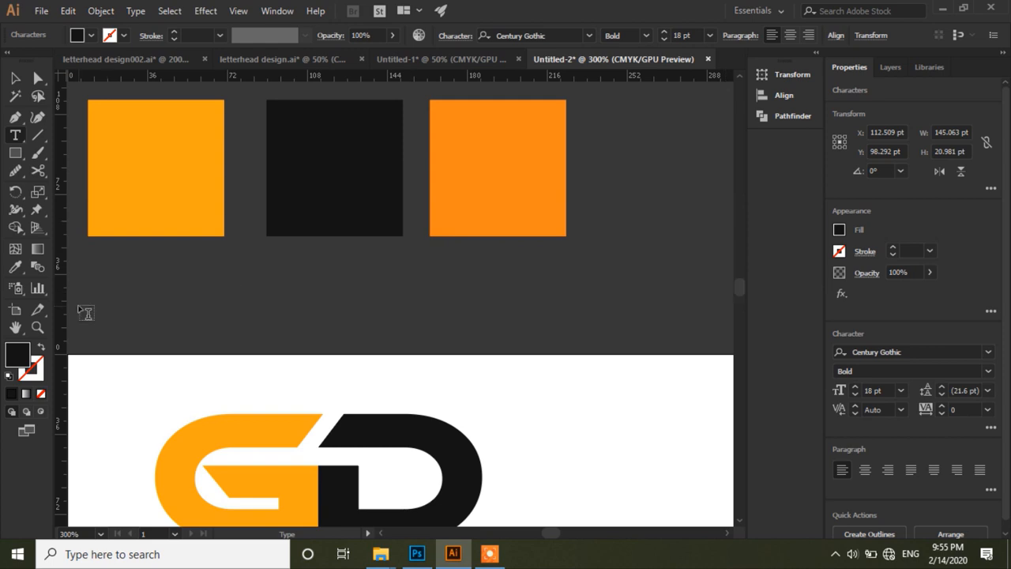
left_click(13, 267)
left_click(177, 195)
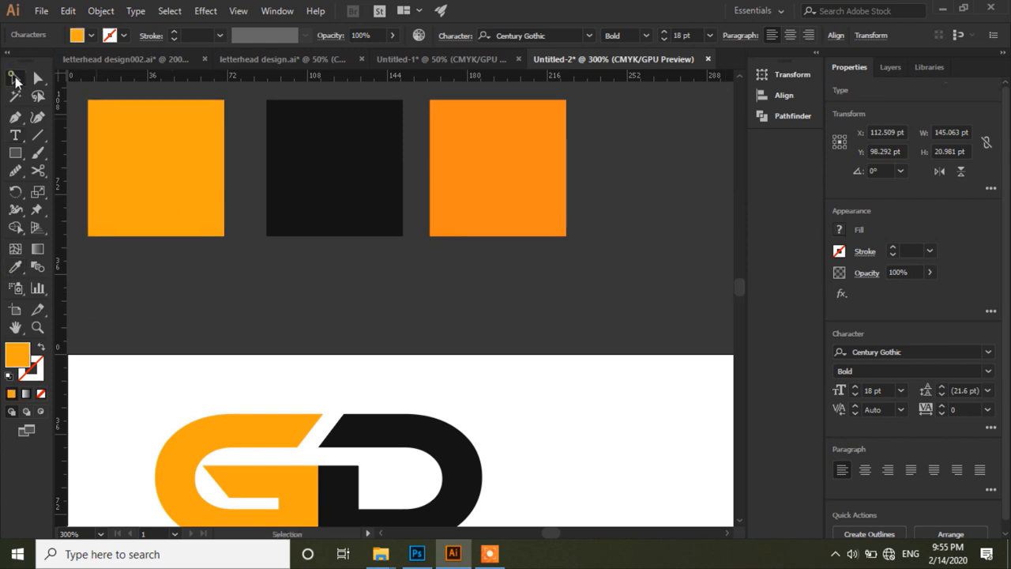
left_click(15, 77)
left_click(142, 281)
- Draw a thin yellow-orange rectangle across the full page width, starting at the horizontal guide below the logo
left_click(37, 327)
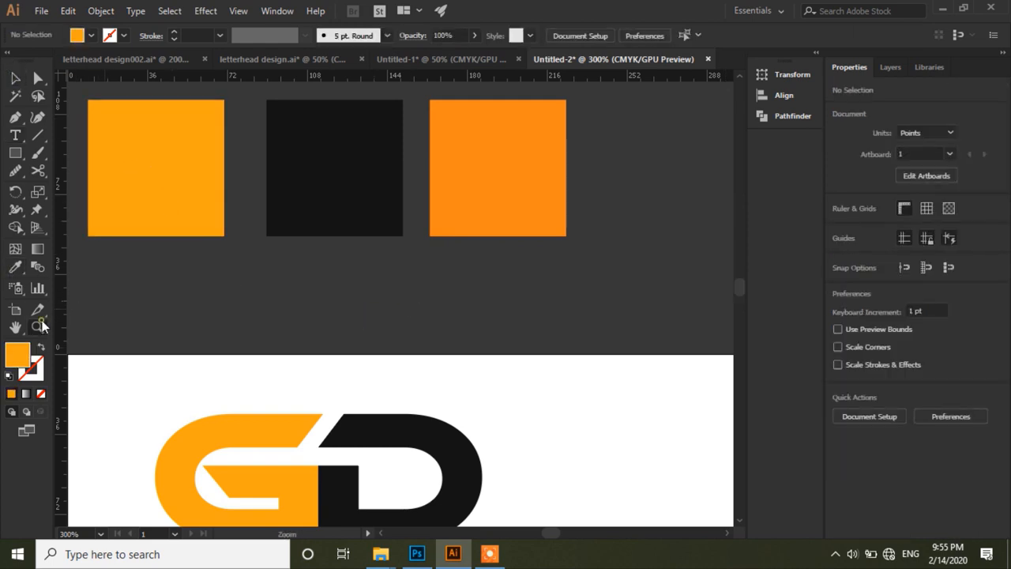
left_click(274, 320, "alt")
left_click_drag(501, 384, 361, 264)
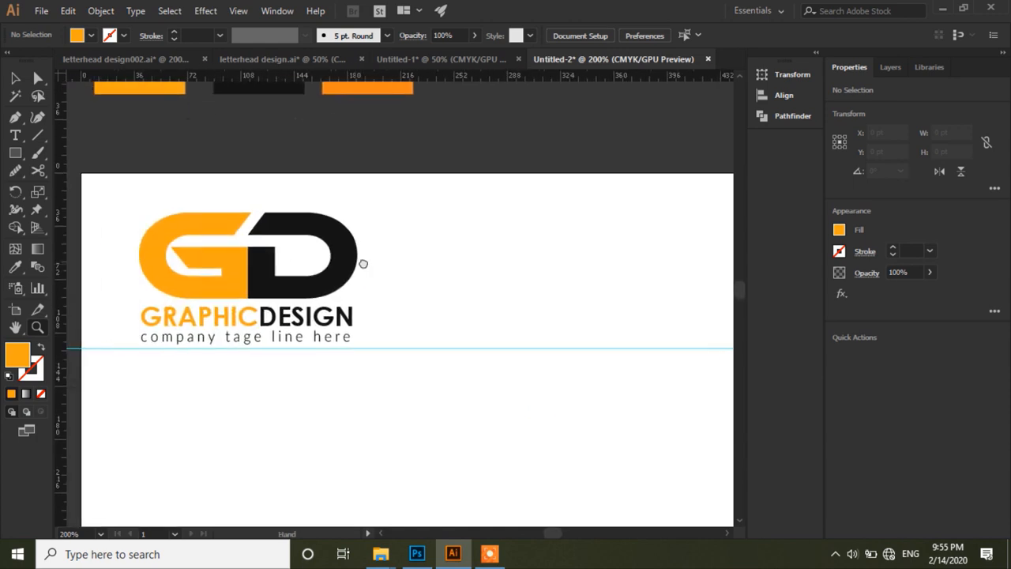
key("v")
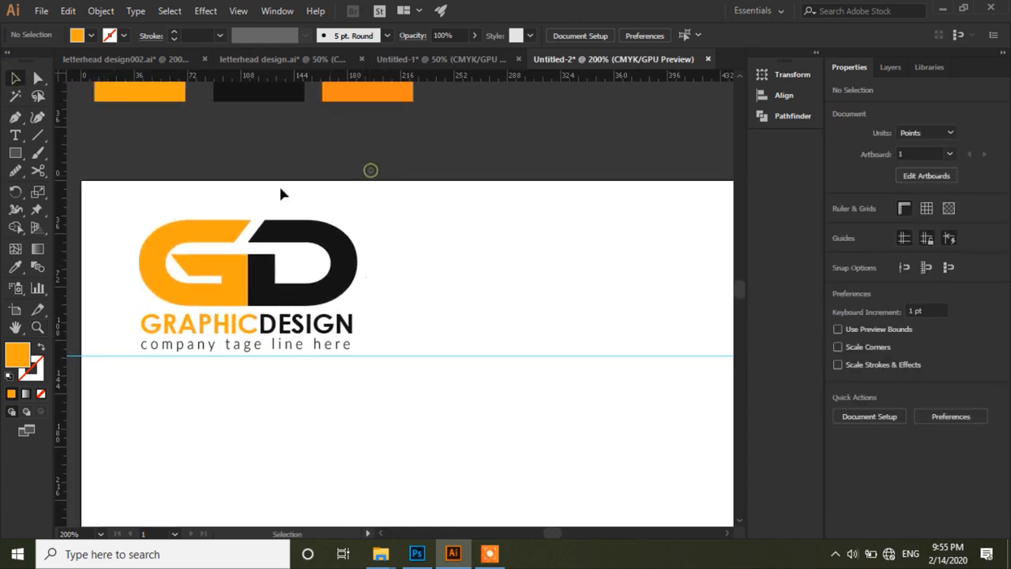
left_click(37, 327)
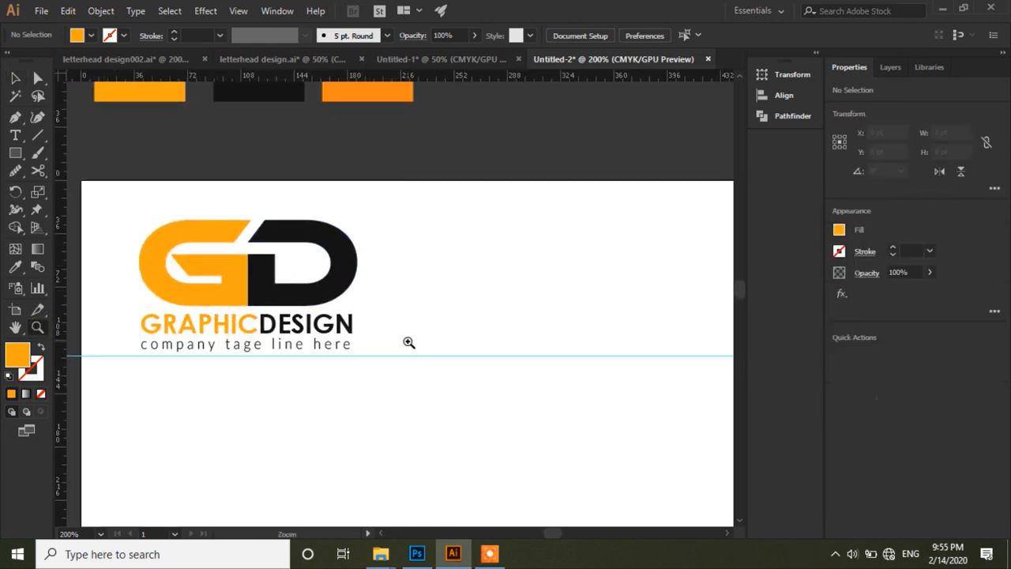
left_click(407, 340, "alt")
left_click(407, 339, "alt")
left_click_drag(547, 331, 529, 371)
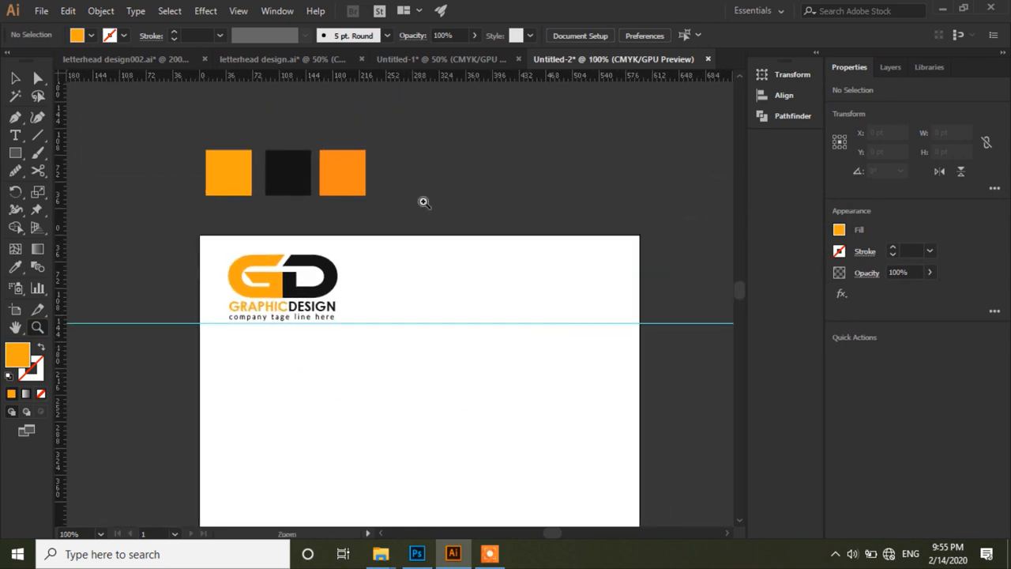
left_click(15, 78)
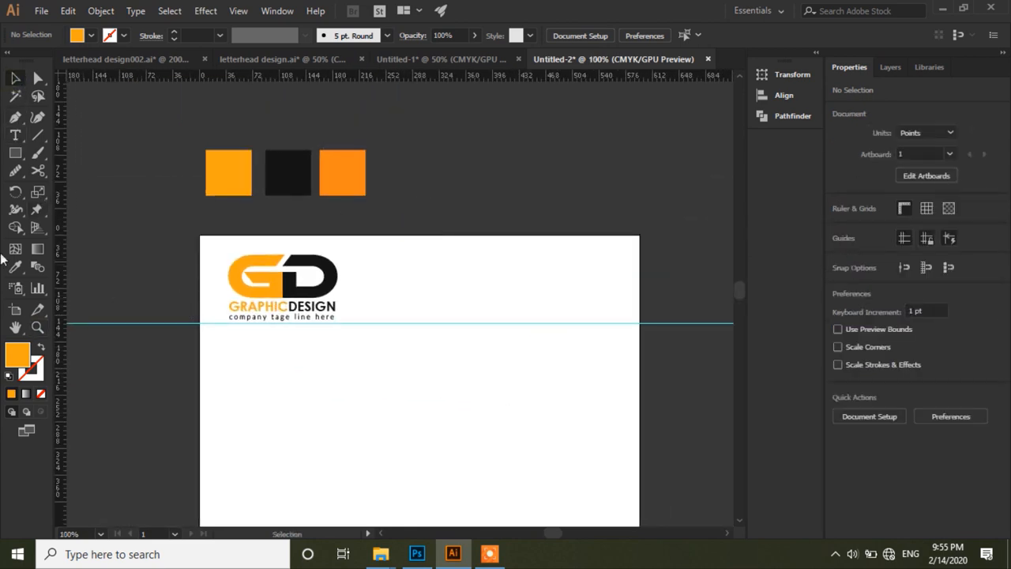
left_click(15, 153)
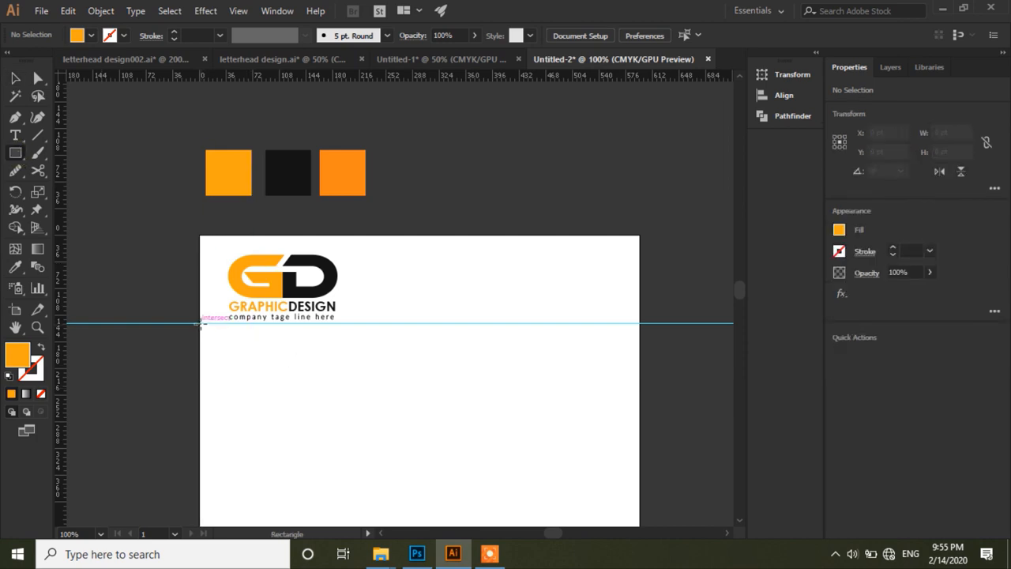
left_click_drag(200, 322, 640, 330)
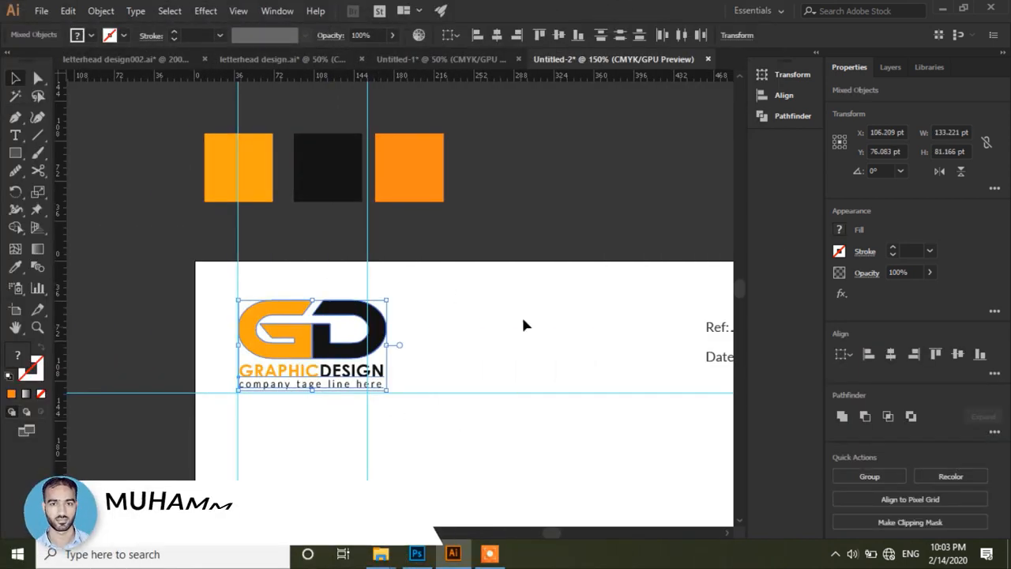
- Scale the logo, name and tagline to about 116 pt wide between the vertical guides and move them up to Y about 65 pt
left_click_drag(533, 378, 472, 326)
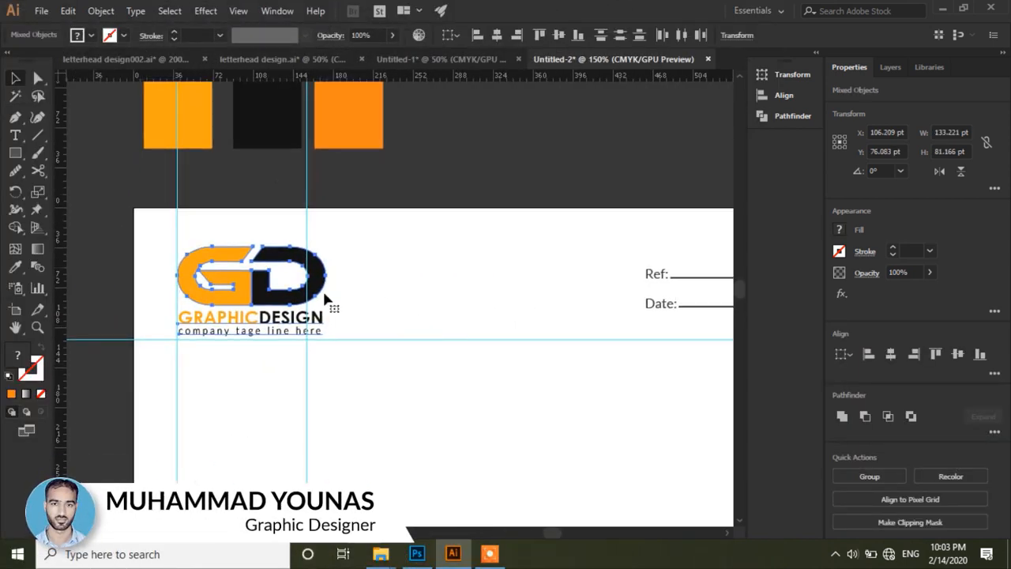
left_click_drag(328, 247, 308, 253)
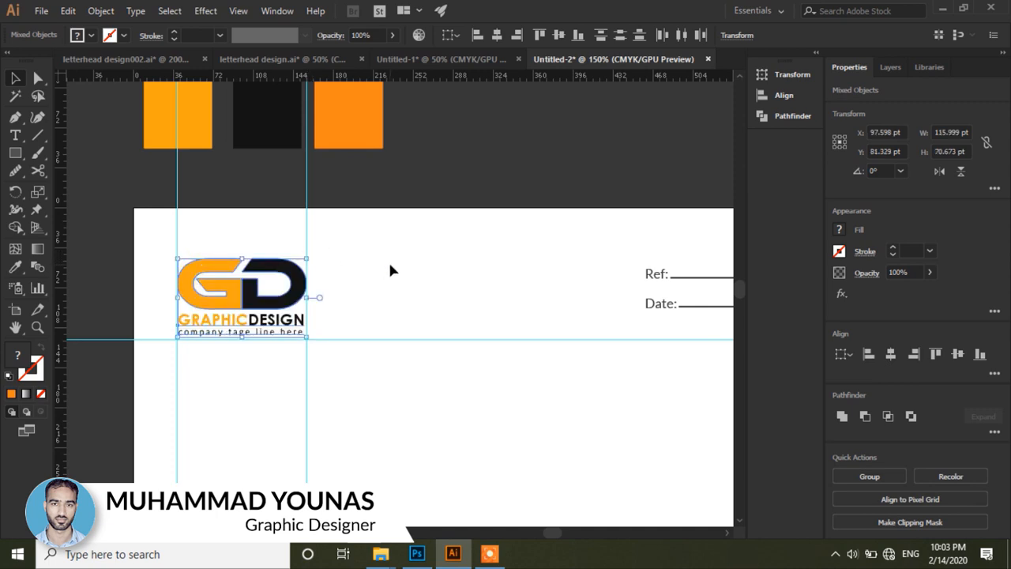
key("Up")
key("Up")
key("Up")
key("Up")
key("Up")
key("Up")
key("Up")
key("Up")
key("Up")
key("Up")
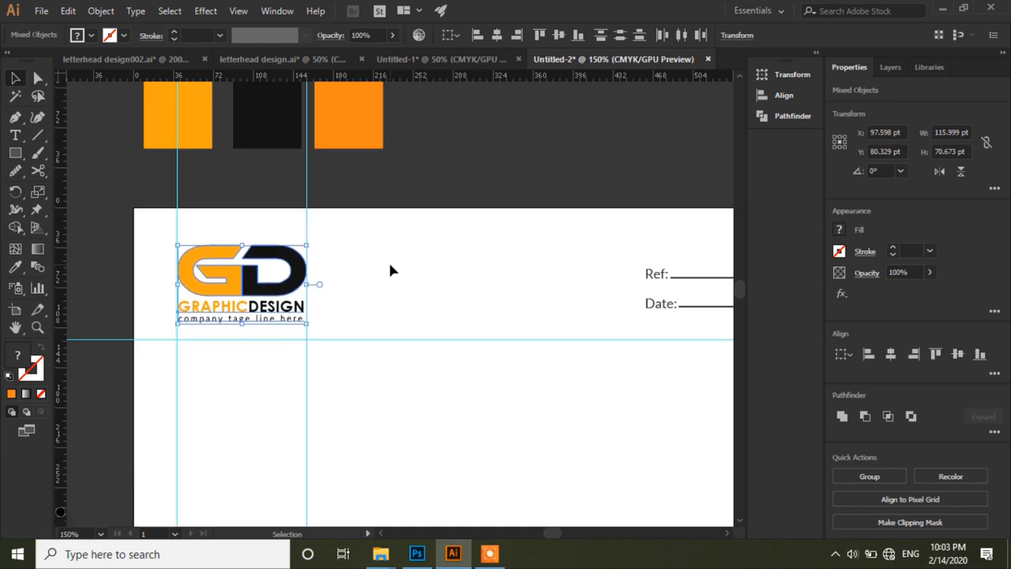
key("Up")
key("Up")
key("Up")
key("Up")
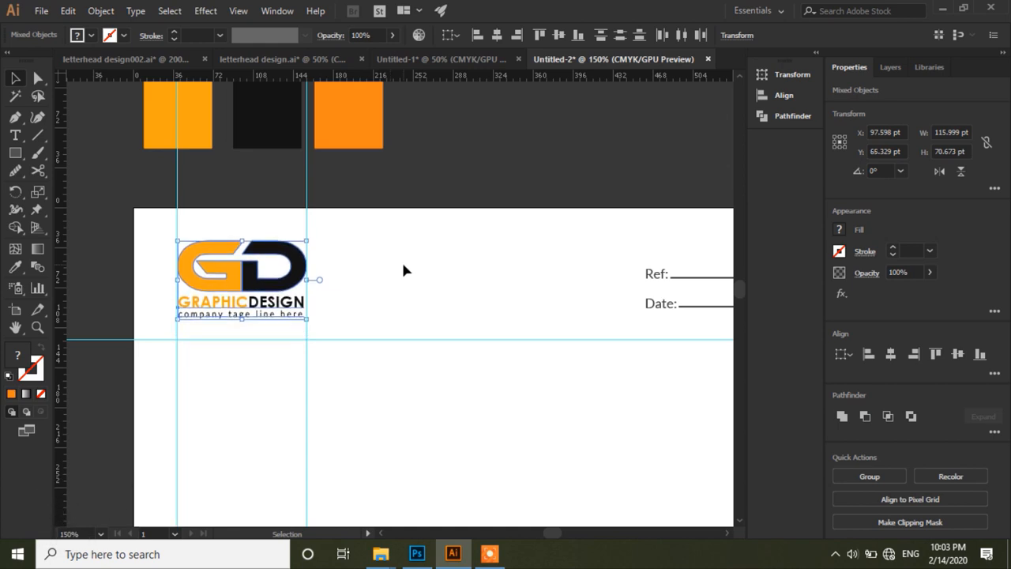
left_click(403, 264)
left_click(386, 277)
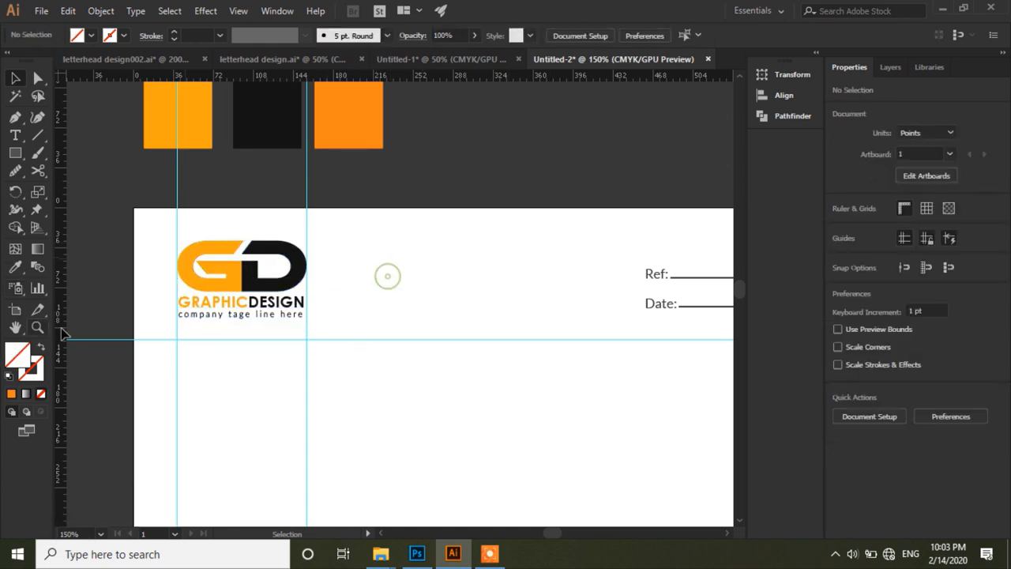
- Delete the horizontal guide and draw a rectangle about 156 × 9 pt below the tagline, from the page's left edge to the second vertical guide
left_click(335, 340)
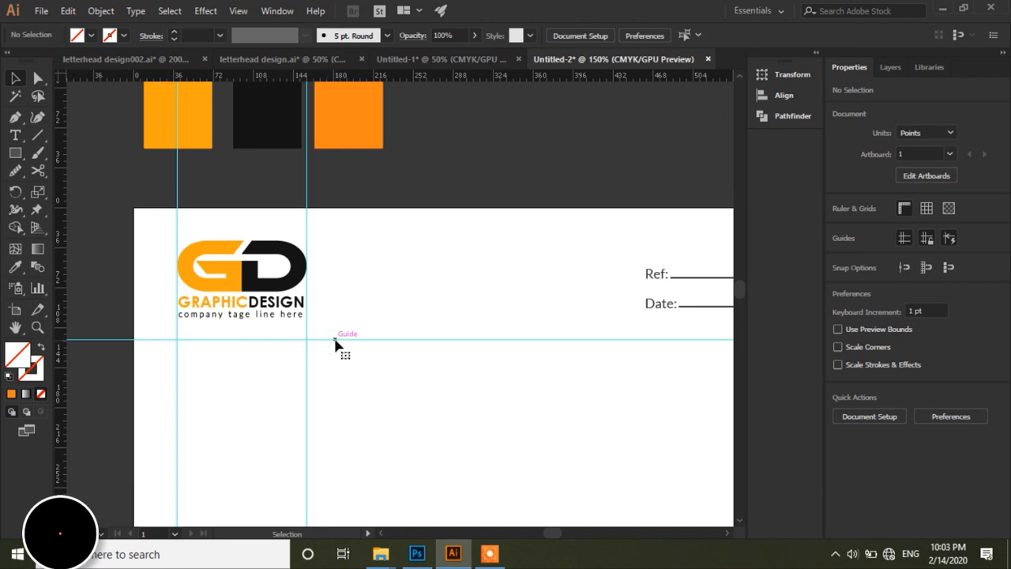
key("Delete")
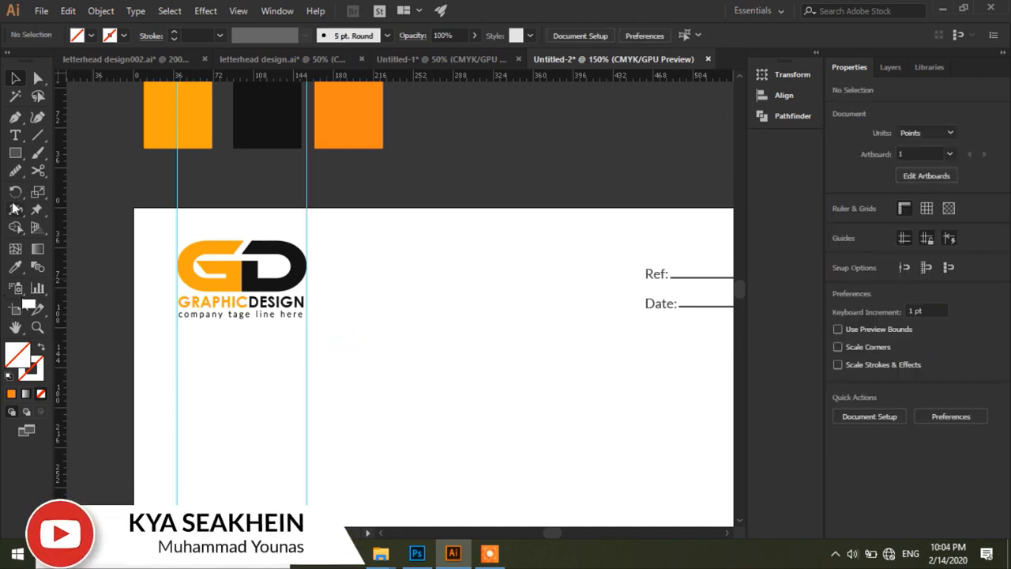
left_click(15, 153)
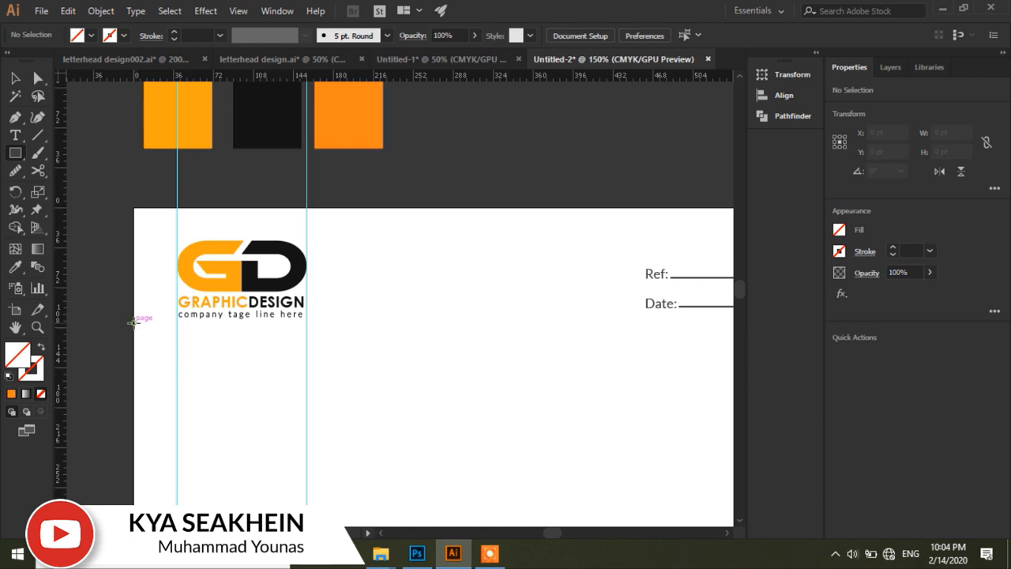
left_click_drag(133, 322, 302, 336)
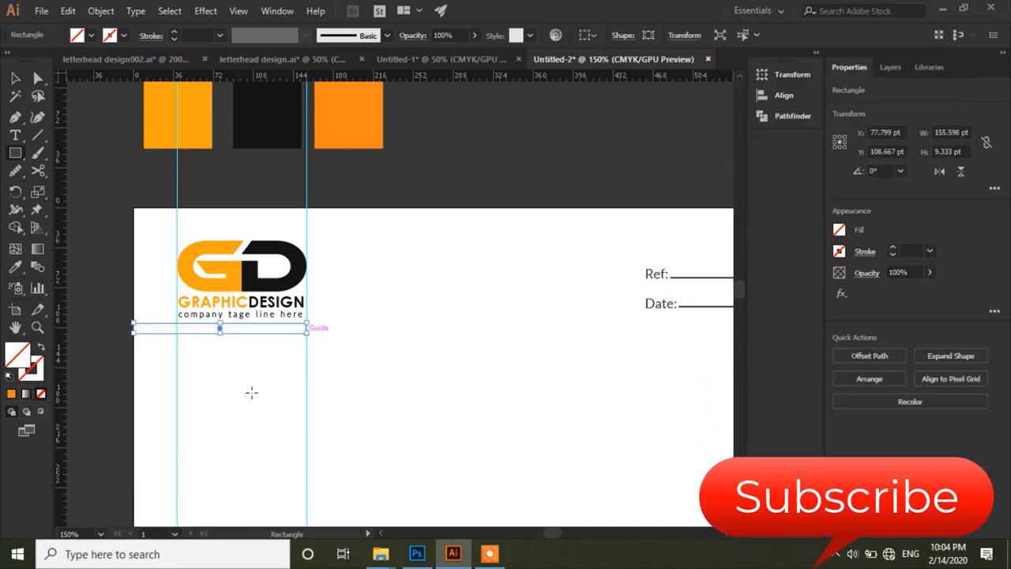
- Fill the thin rectangle below the logo with the yellow-orange sampled from the first color square above the artboard
left_click(15, 267)
left_click(195, 131)
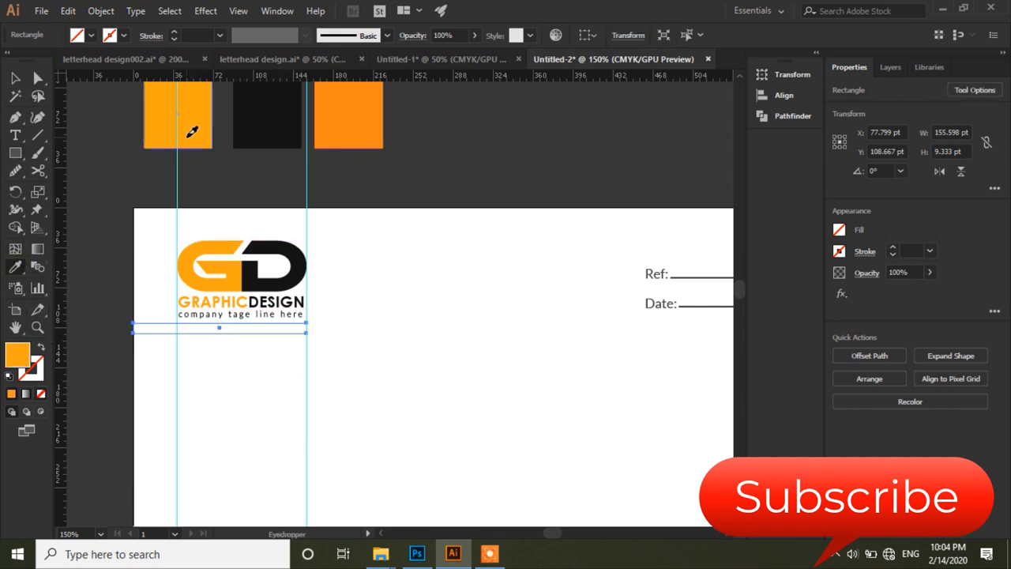
left_click(15, 78)
left_click(108, 145)
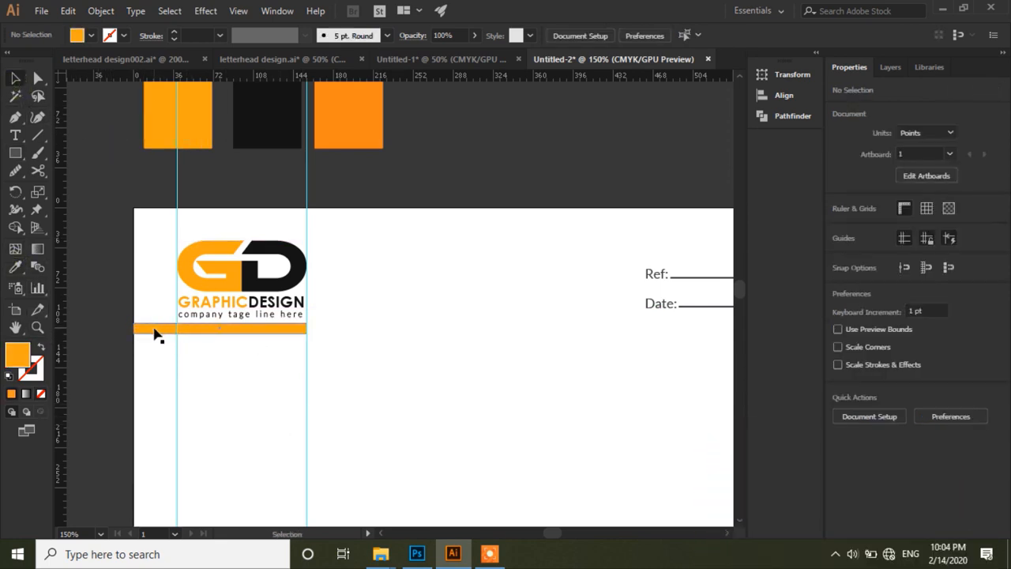
- Duplicate the yellow-orange bar directly beside itself and stretch the copy to the page's right edge, about 440 pt wide
left_click_drag(153, 335, 326, 339)
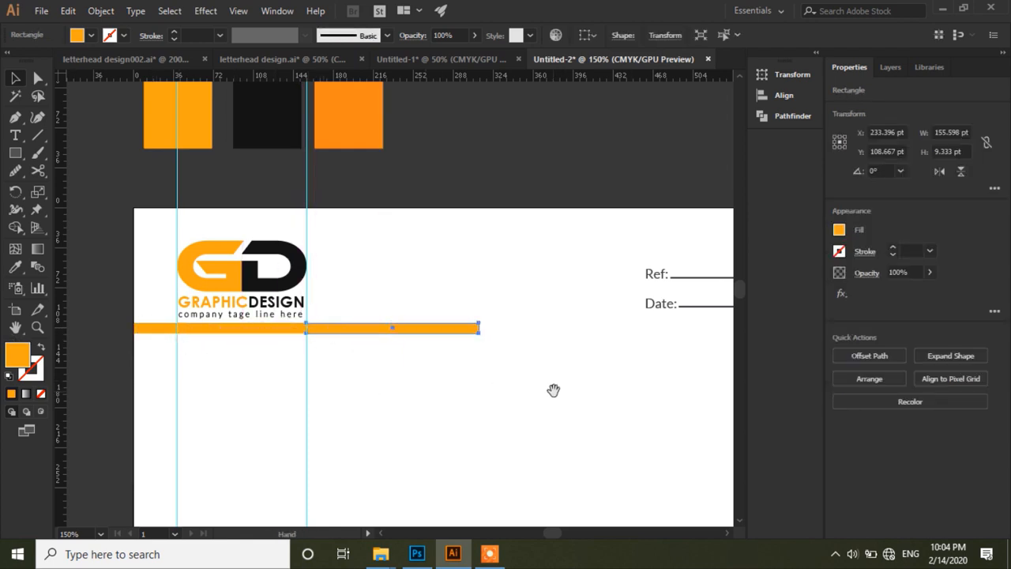
left_click_drag(553, 390, 338, 390)
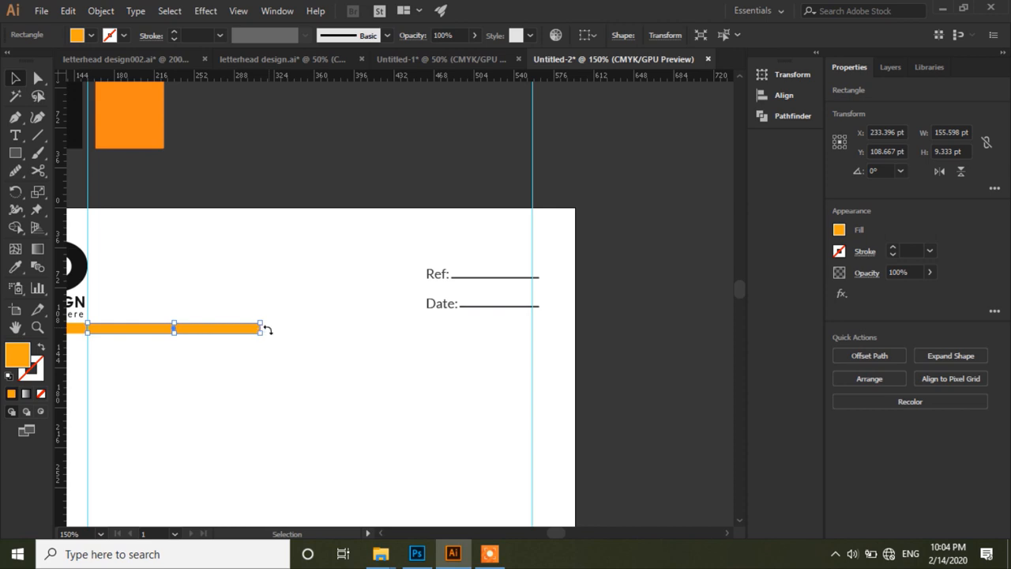
left_click(40, 79)
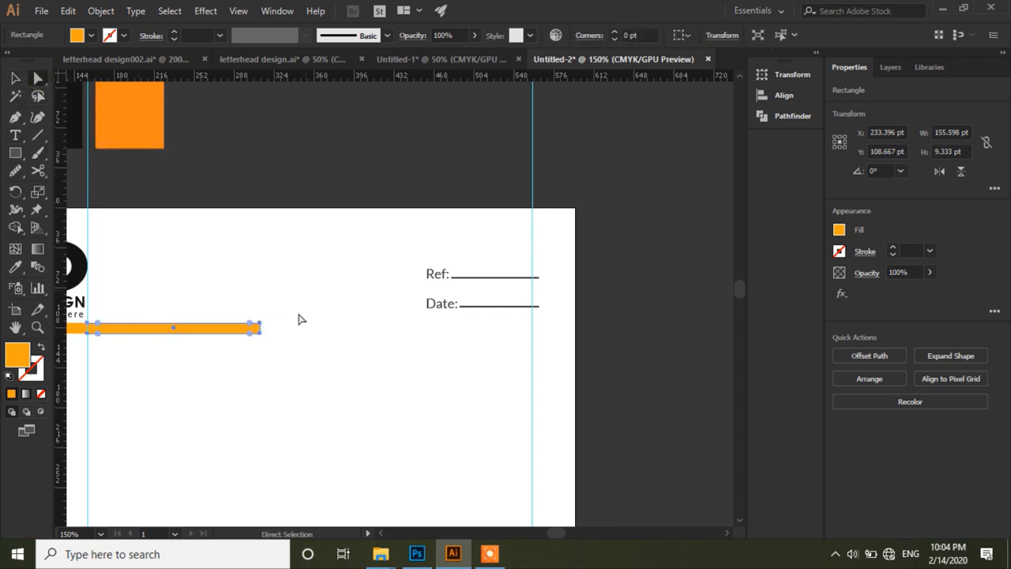
left_click(259, 331)
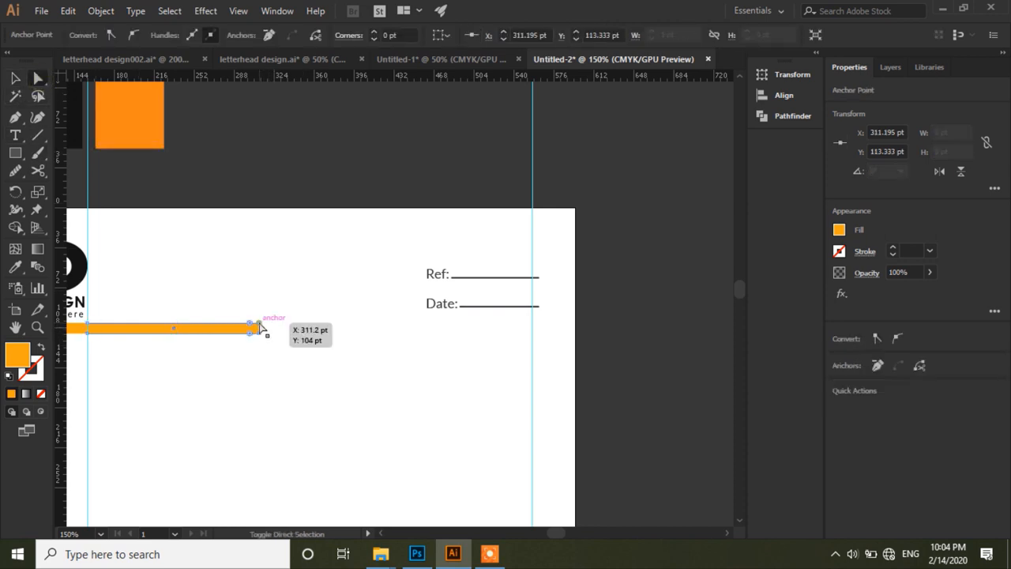
left_click_drag(261, 333, 575, 359)
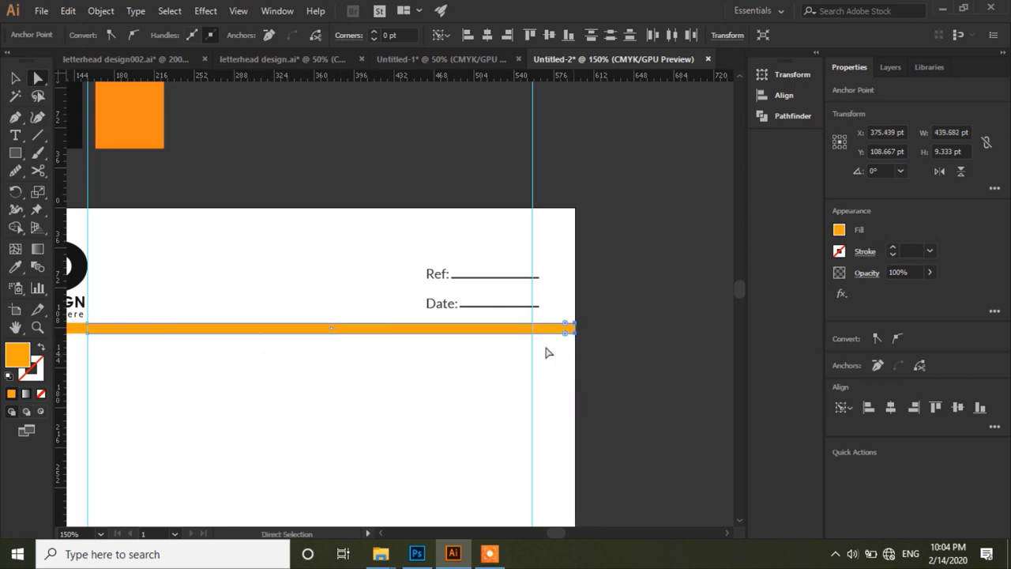
- Recolor the longer bar with the black sampled from the second color square above the artboard
left_click(17, 82)
left_click_drag(296, 187, 467, 238)
left_click(15, 267)
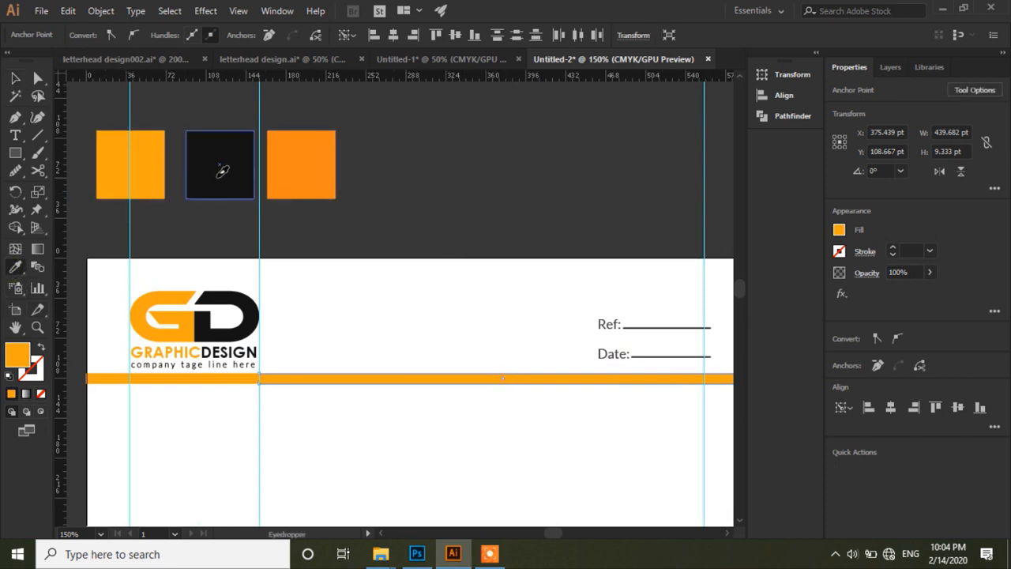
left_click(219, 166)
left_click(13, 79)
left_click(13, 79)
left_click(548, 158)
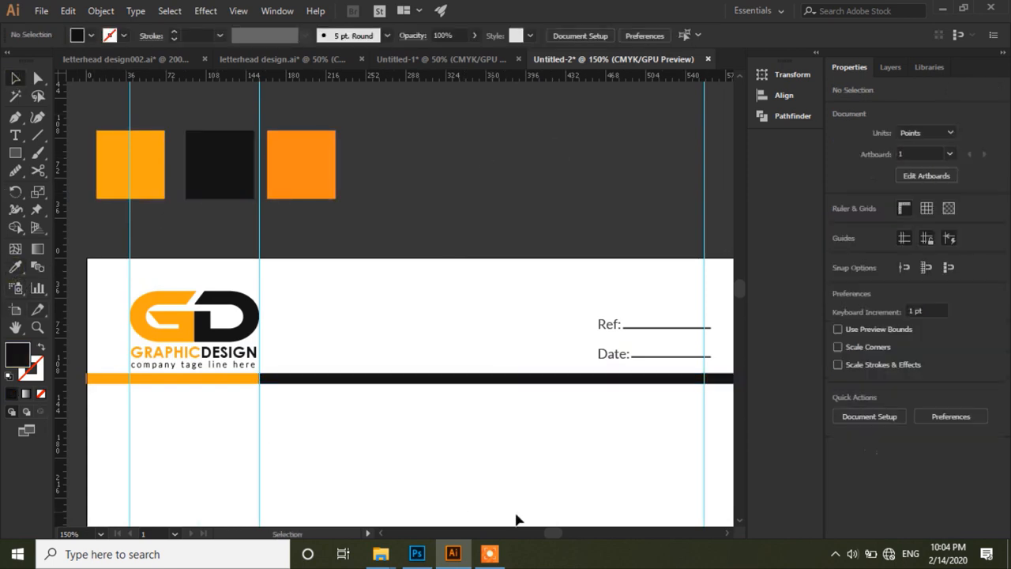
- Copy both header bars to the foot of the page and scale the copies to about 66 pt tall at full page width
left_click_drag(478, 434, 463, 316)
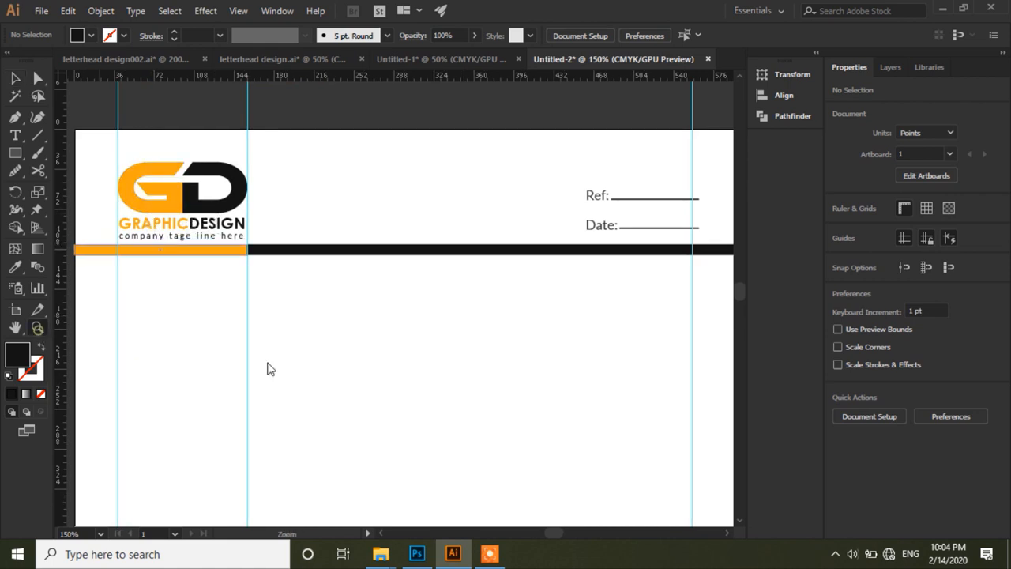
key("z")
left_click(354, 352, "alt")
left_click(354, 352, "alt")
left_click_drag(502, 363, 475, 294)
left_click(13, 81)
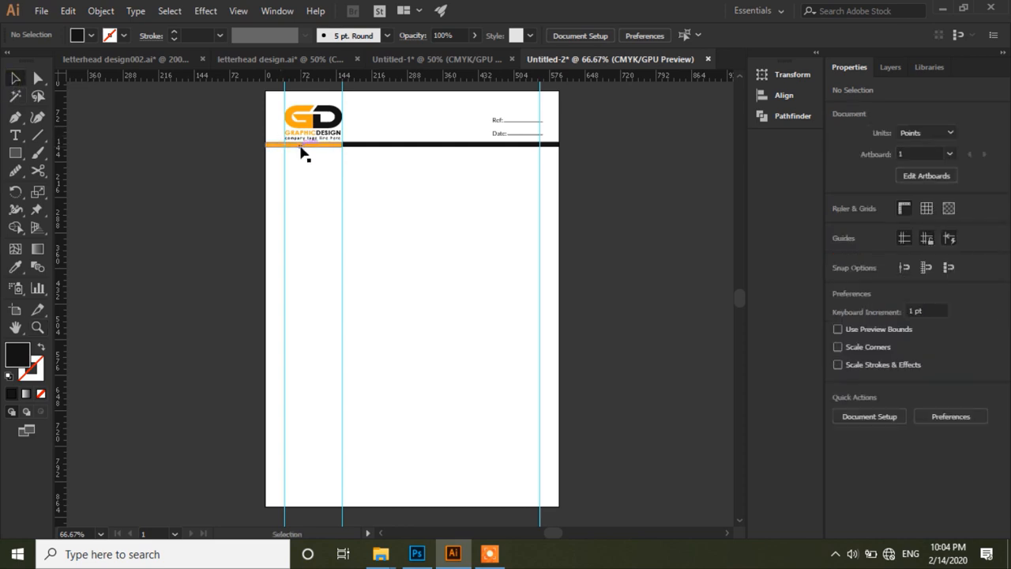
left_click(388, 146)
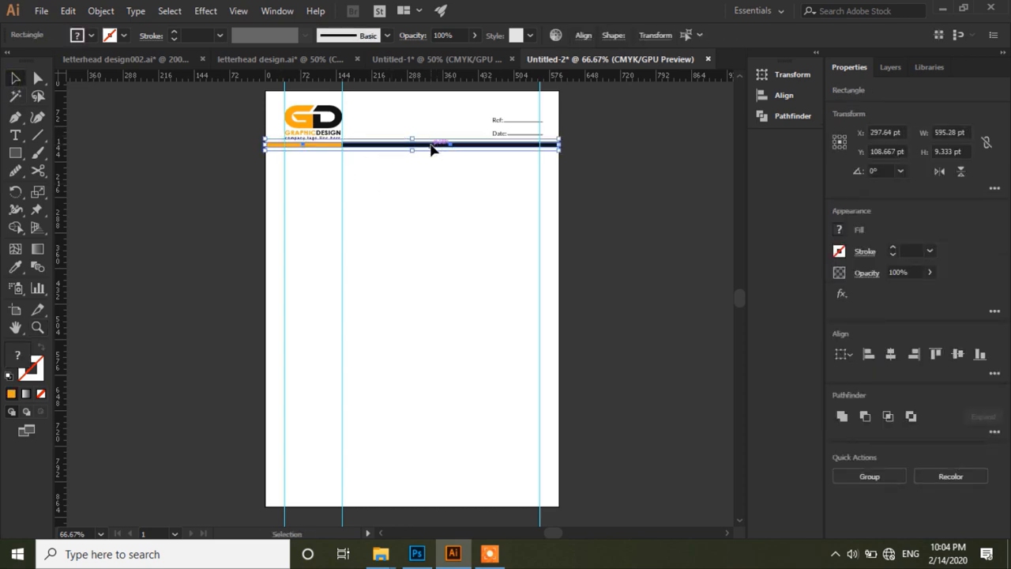
left_click_drag(431, 146, 415, 488)
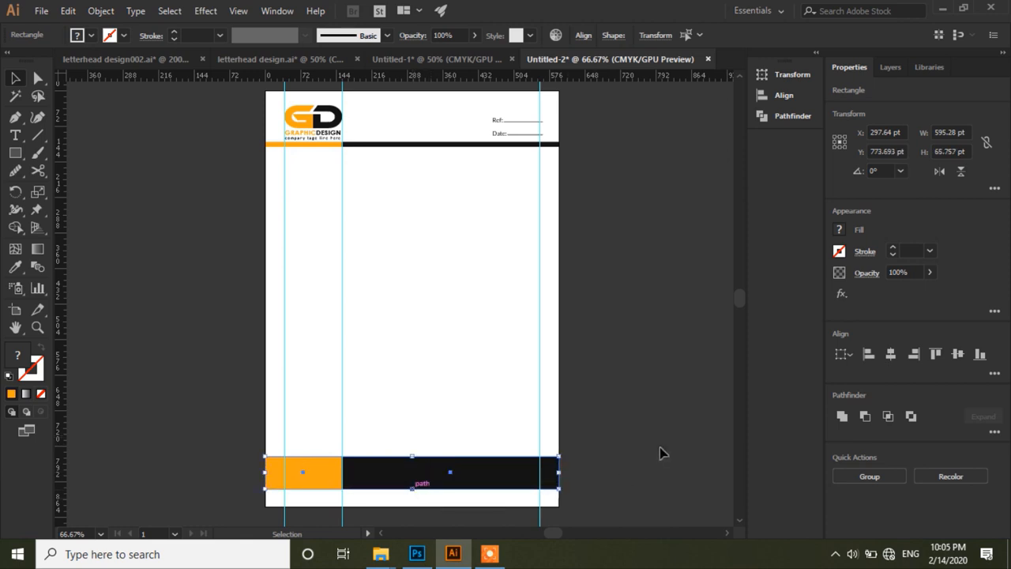
- Move the orange and black footer bars down to Y about 782 pt
key("Down")
key("Down")
key("Down")
key("Down")
key("Down")
key("Down")
key("Down")
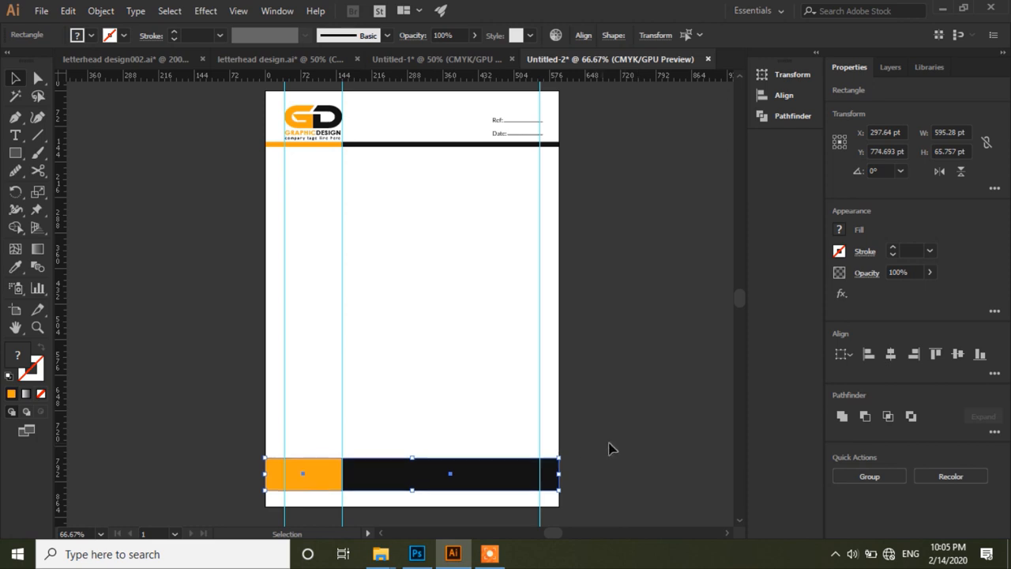
left_click(613, 444)
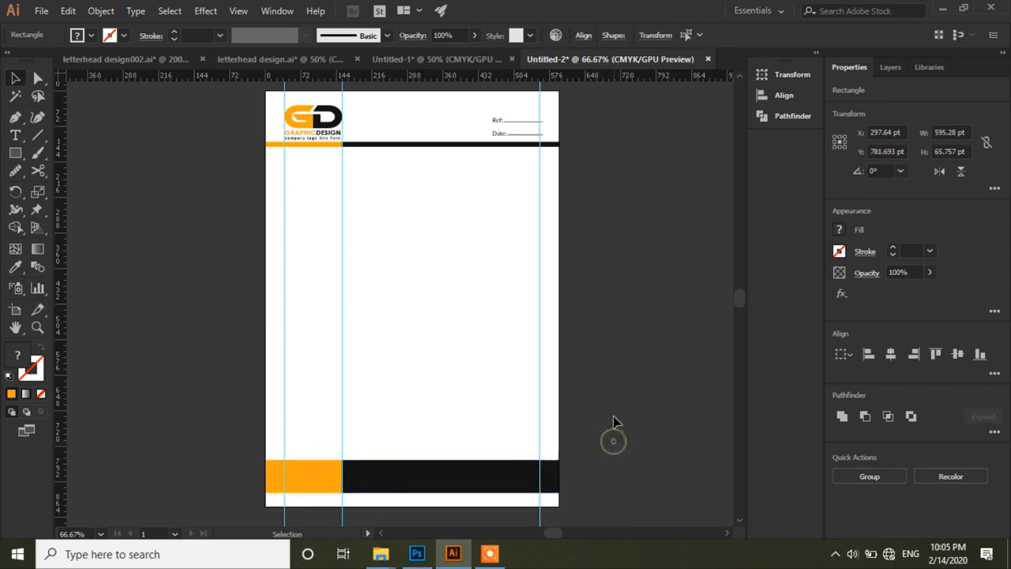
- Copy the contact details and QR code from the orange letterhead in Untitled-1 and paste them in place into Untitled-2
left_click(409, 58)
left_click(477, 456)
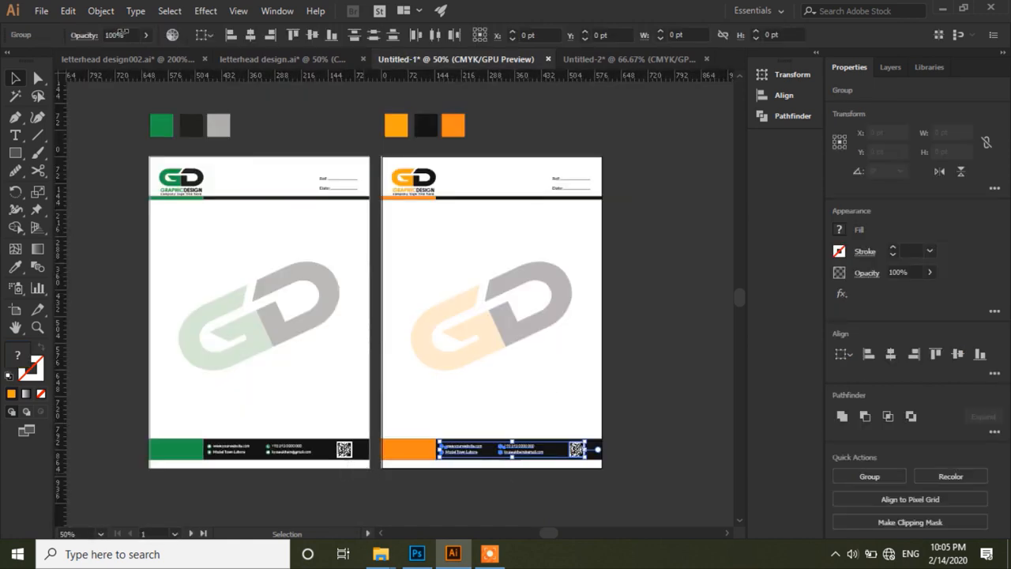
left_click(68, 11)
left_click(93, 83)
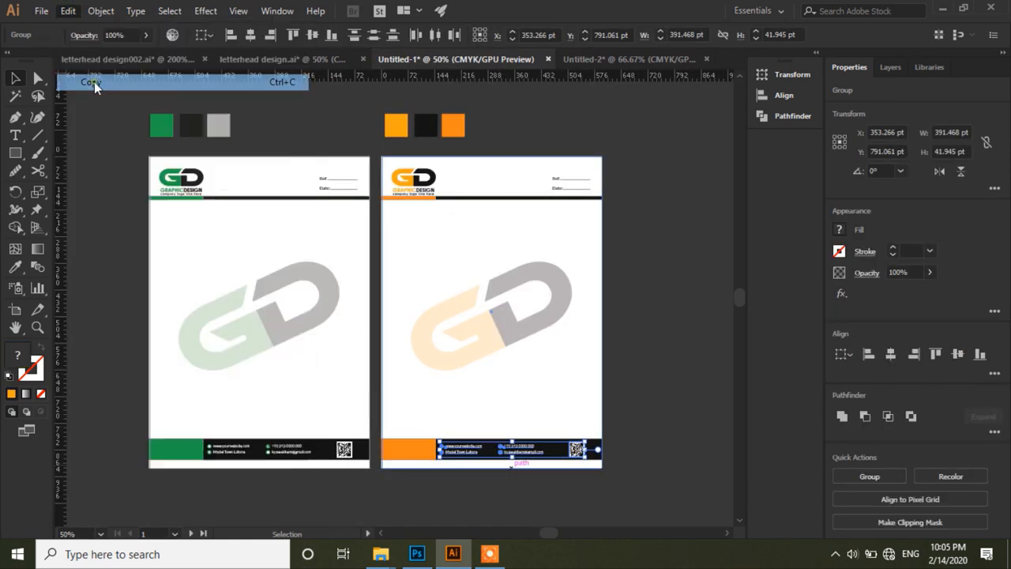
left_click(632, 58)
left_click(71, 11)
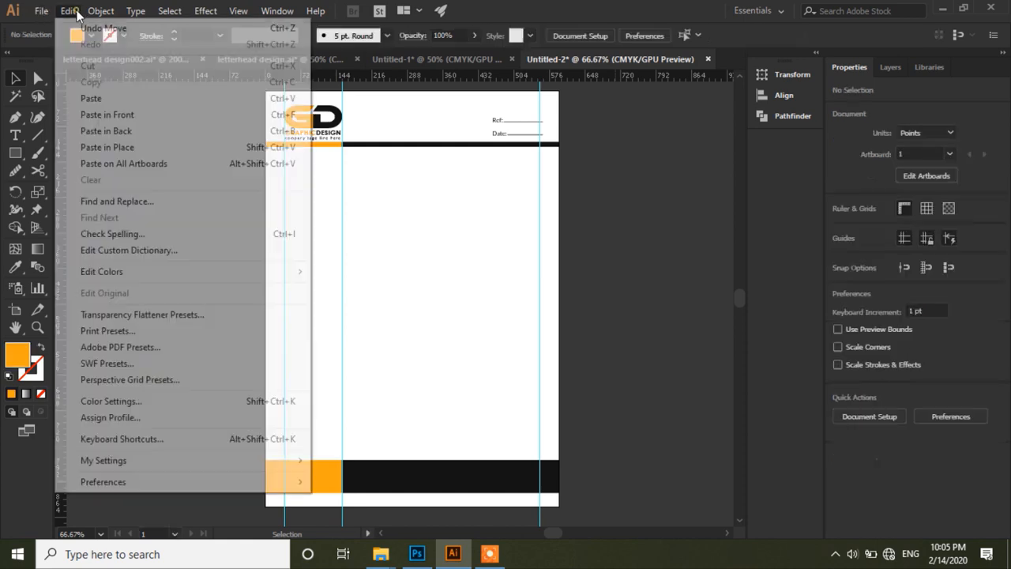
left_click(103, 144)
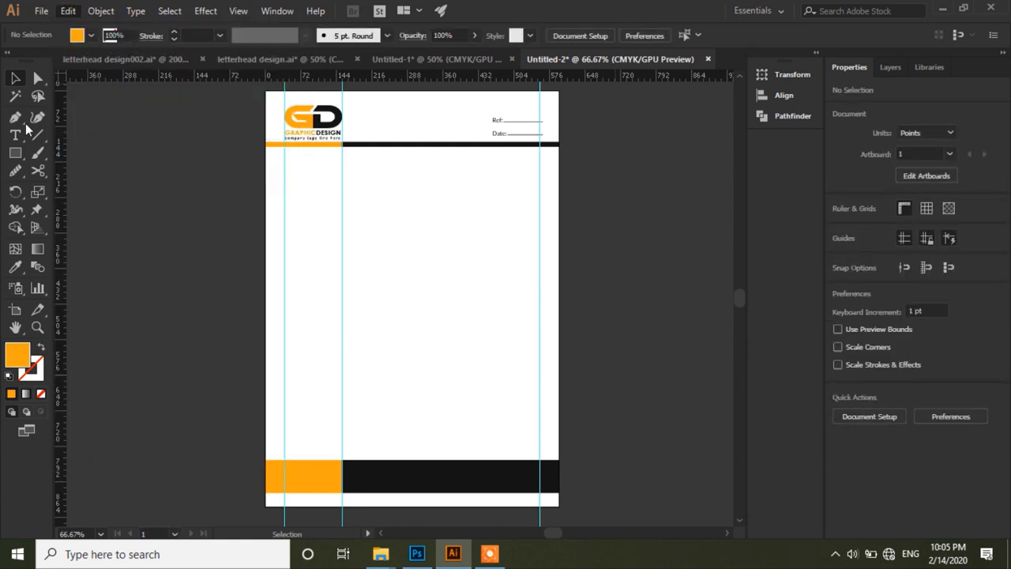
left_click(664, 351)
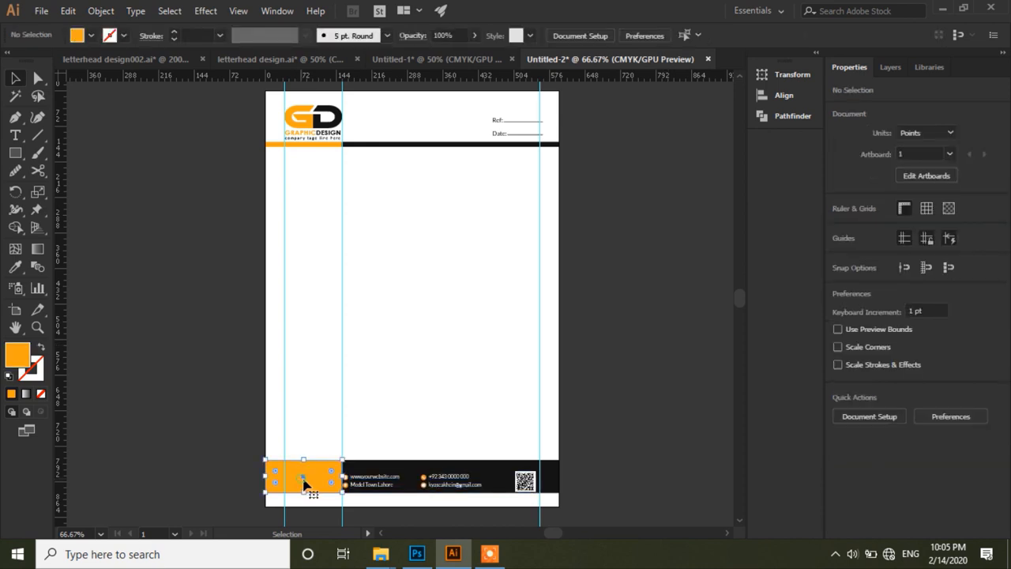
- Shift both footer bars down to Y about 790 pt and reduce their height to about 58 pt
left_click(305, 480)
left_click(556, 471, "shift")
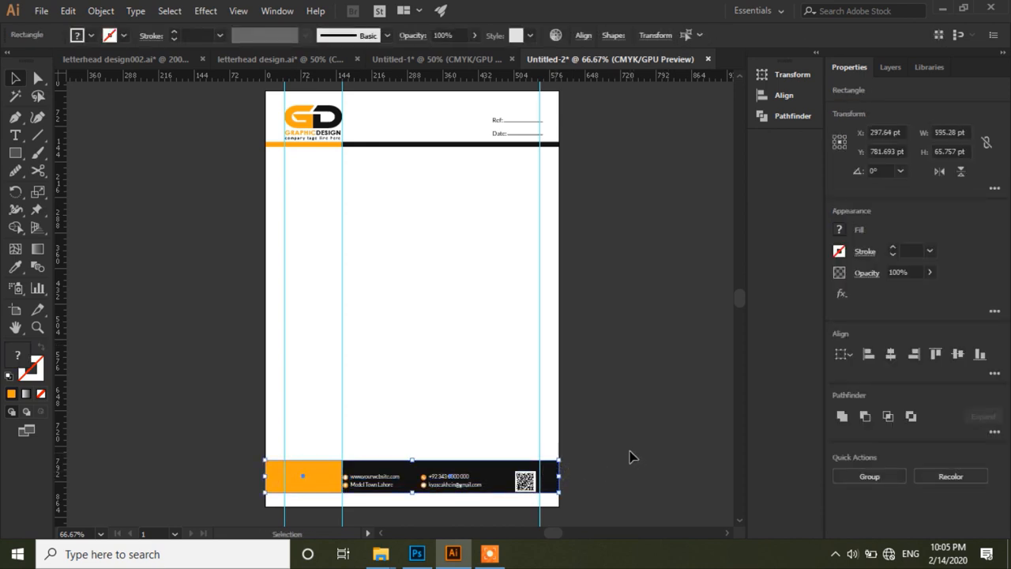
key("Down")
key("Down")
key("Down")
key("Down")
key("Down")
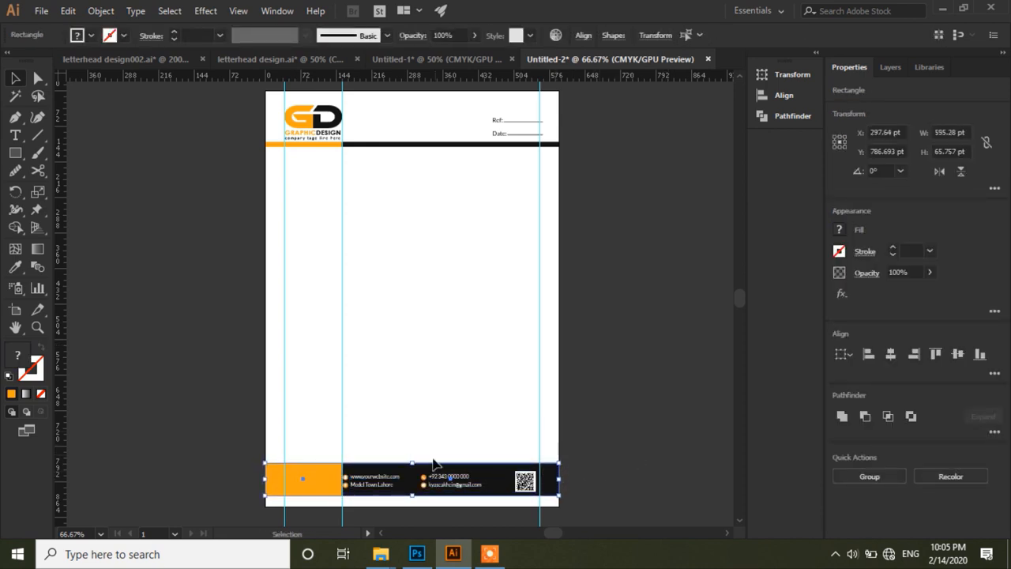
left_click_drag(413, 464, 414, 468)
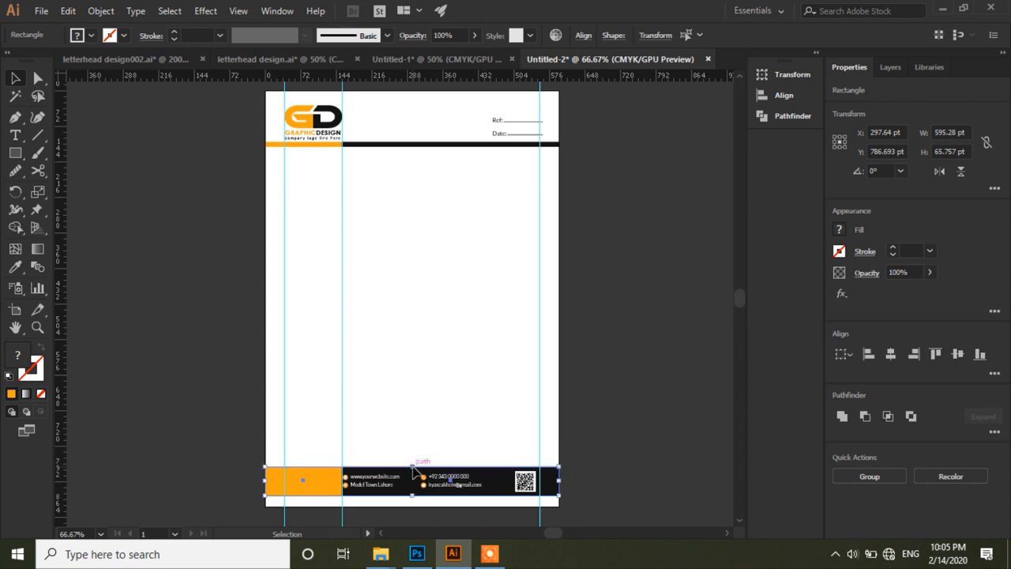
key("Up")
left_click(614, 475)
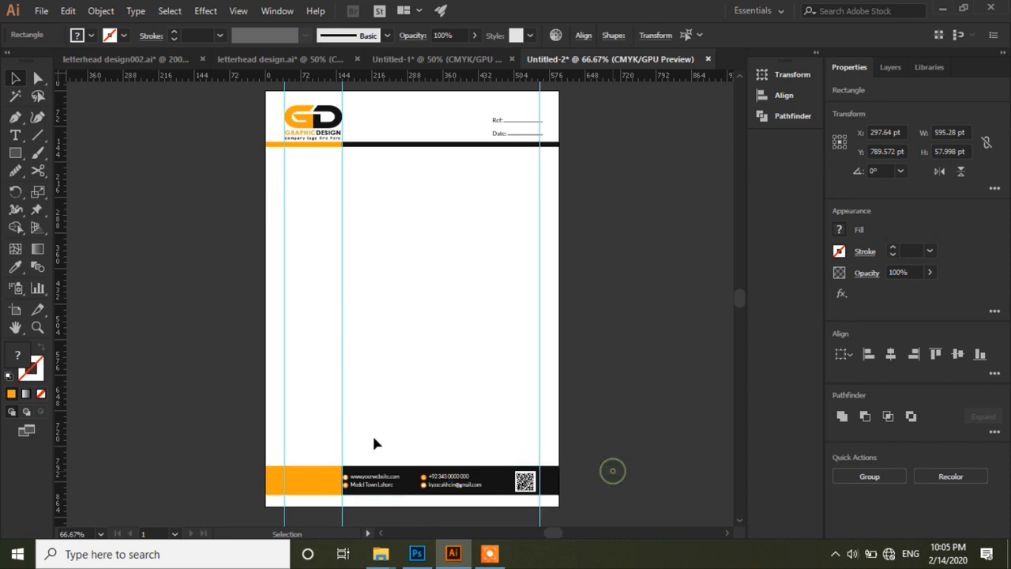
- Vertically centre the contact details group on the black footer bar
left_click(379, 483)
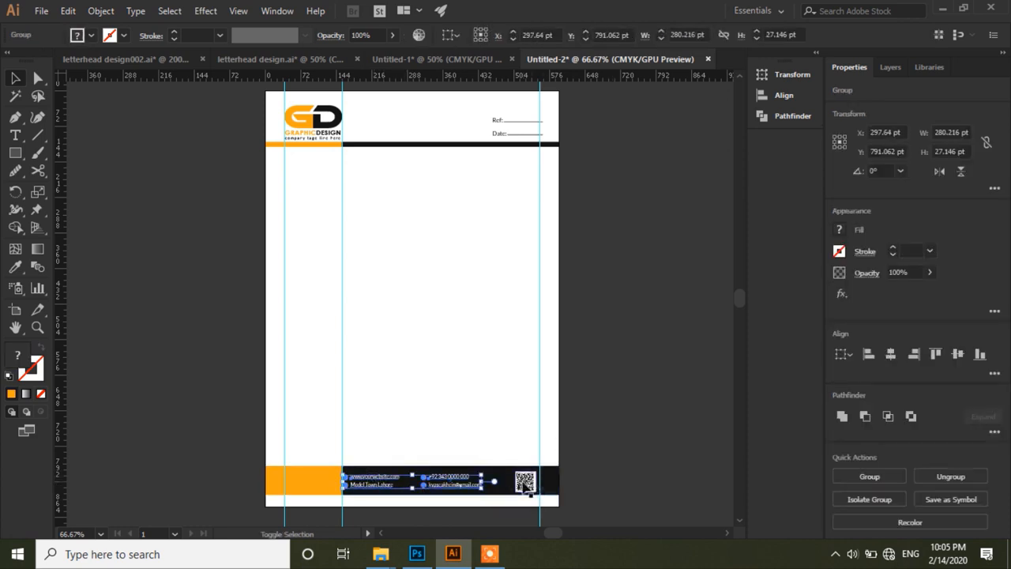
left_click(551, 483, "shift")
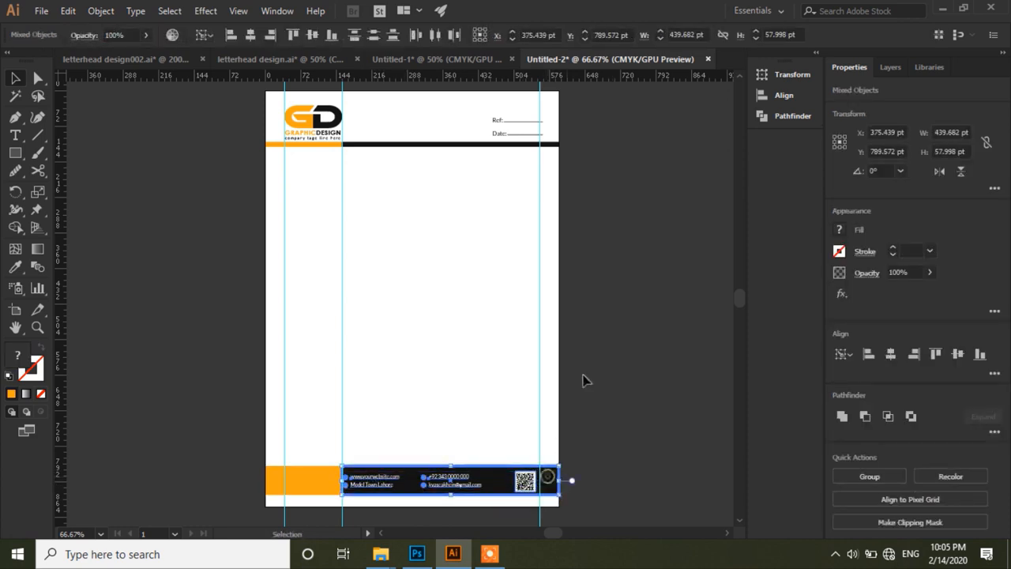
left_click(312, 38)
left_click(621, 359)
- Shift the contact details group slightly right along the black footer bar, leaving a gap from the orange block
left_click(39, 327)
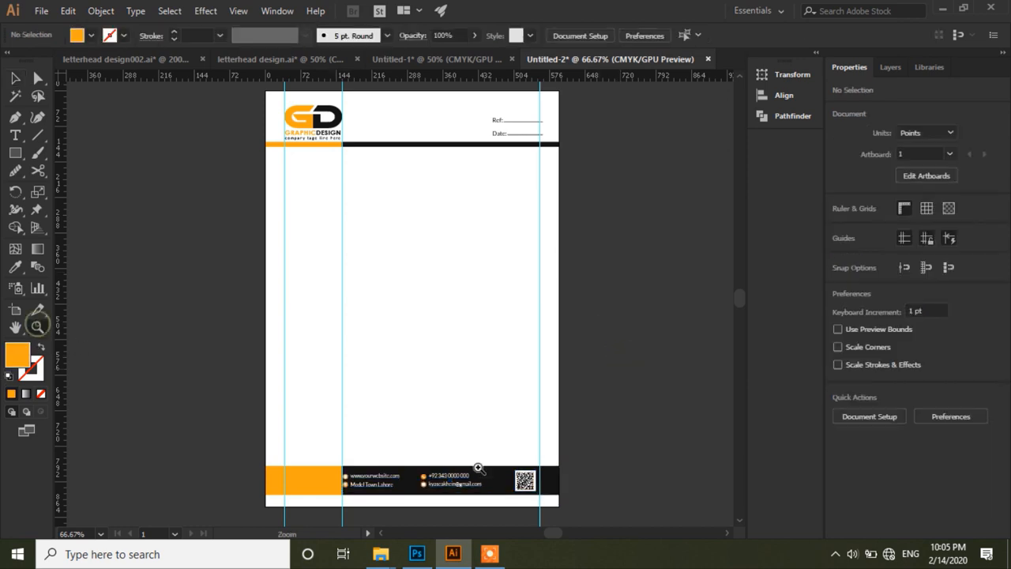
left_click(475, 466)
left_click(402, 408)
left_click_drag(365, 290, 453, 370)
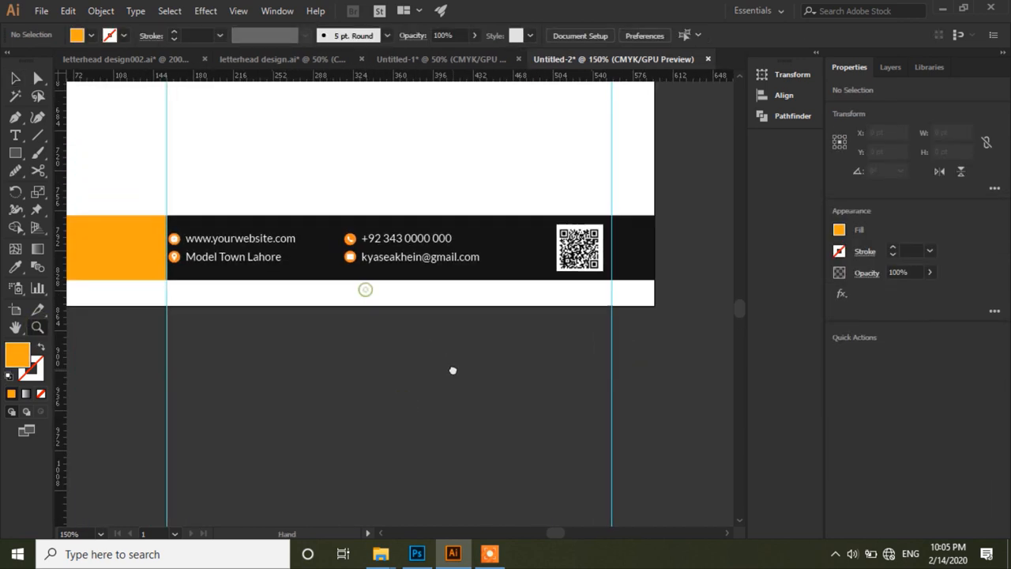
left_click(16, 79)
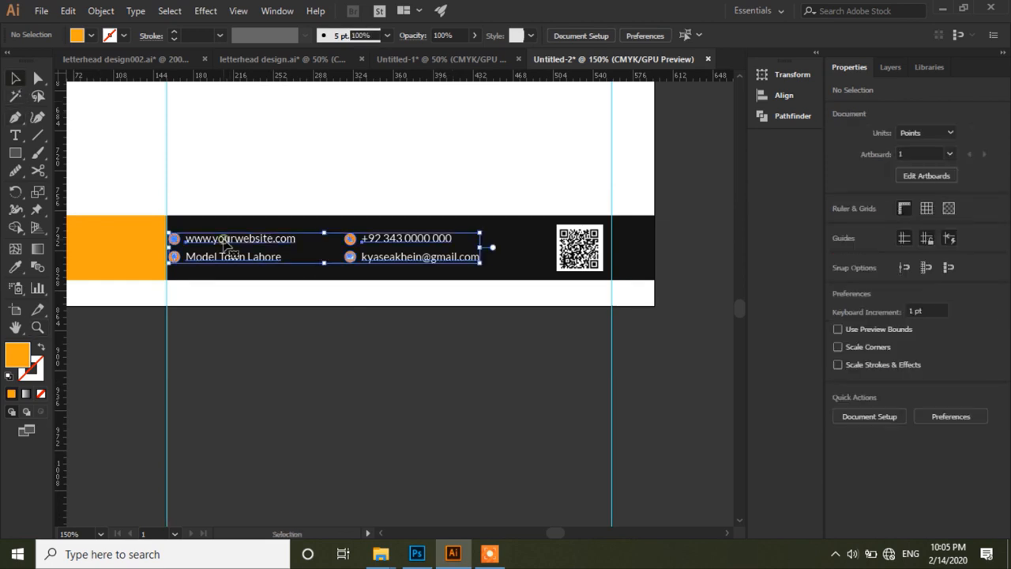
left_click(413, 245)
left_click_drag(413, 245, 425, 247)
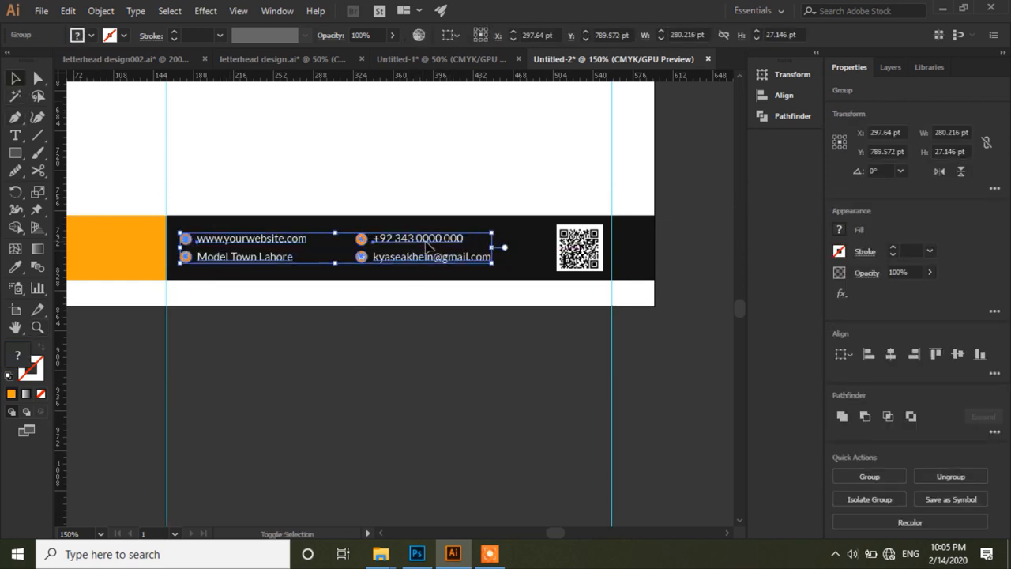
left_click(477, 383)
left_click_drag(429, 266, 433, 266)
left_click(401, 387)
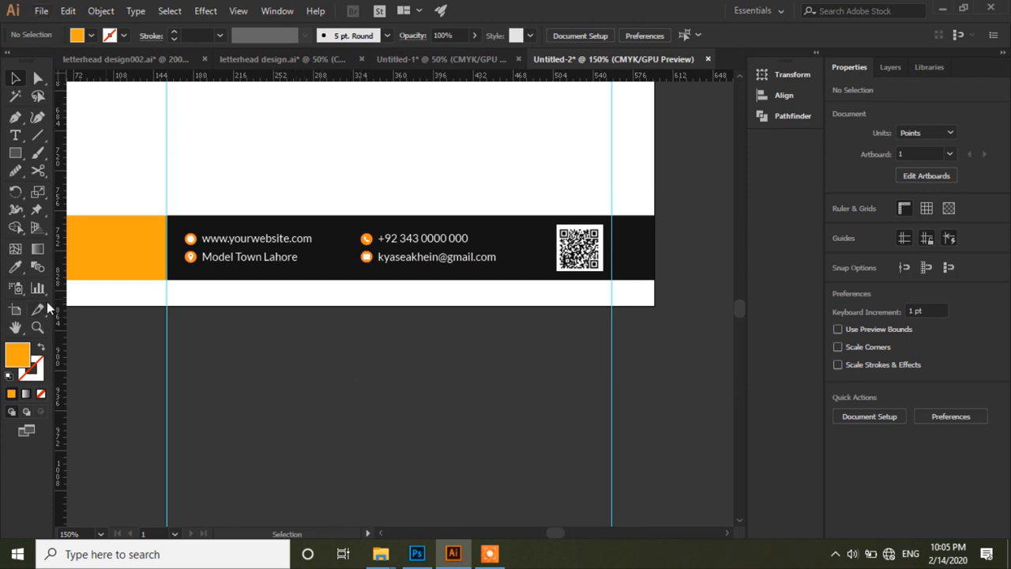
- Check the whole page and the position of the header's Ref and Date fields against the right margin guide
left_click(37, 327)
left_click(245, 329, "alt")
left_click(437, 305, "alt")
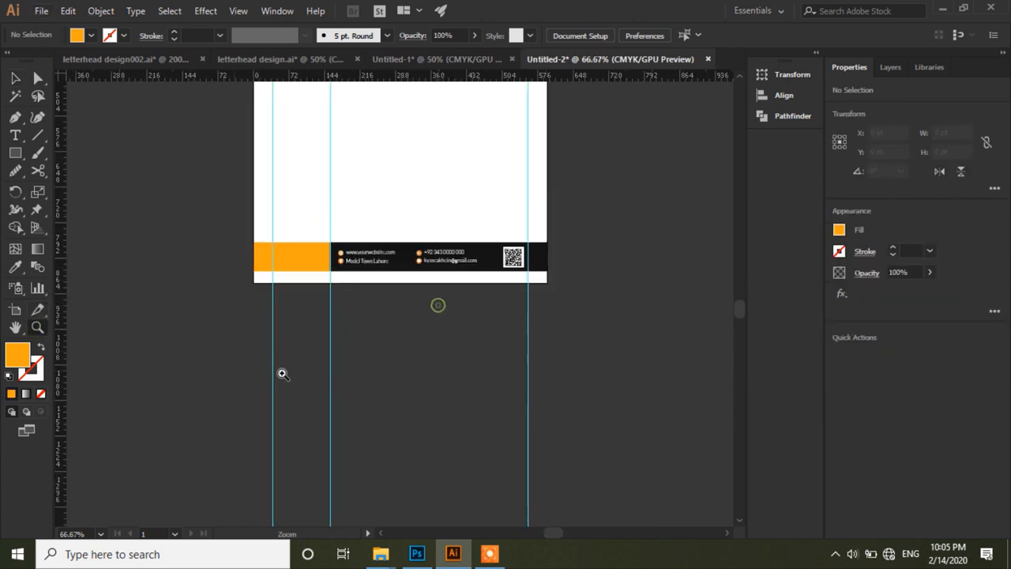
left_click_drag(467, 176, 462, 313)
left_click_drag(467, 202, 446, 296)
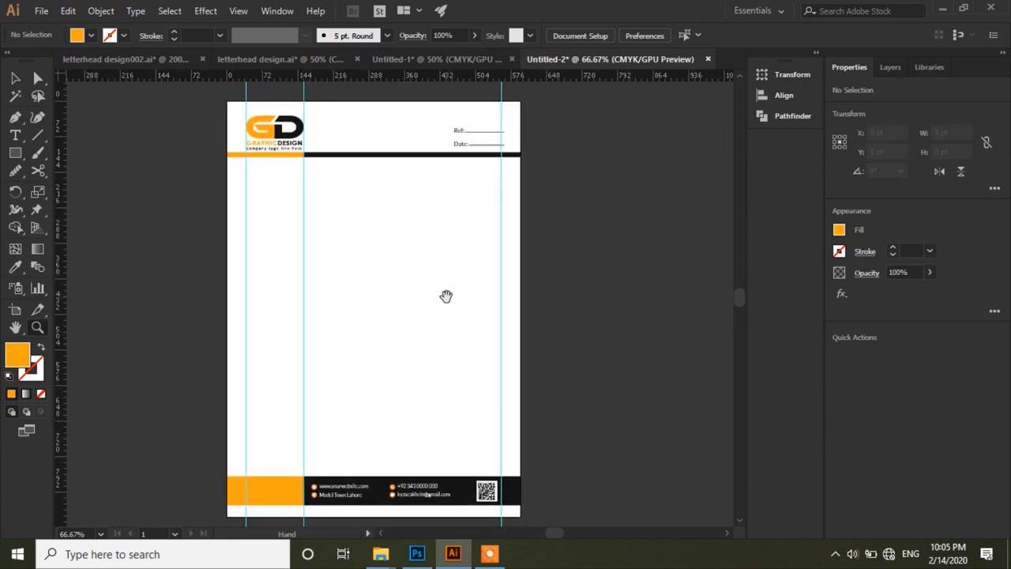
left_click(15, 79)
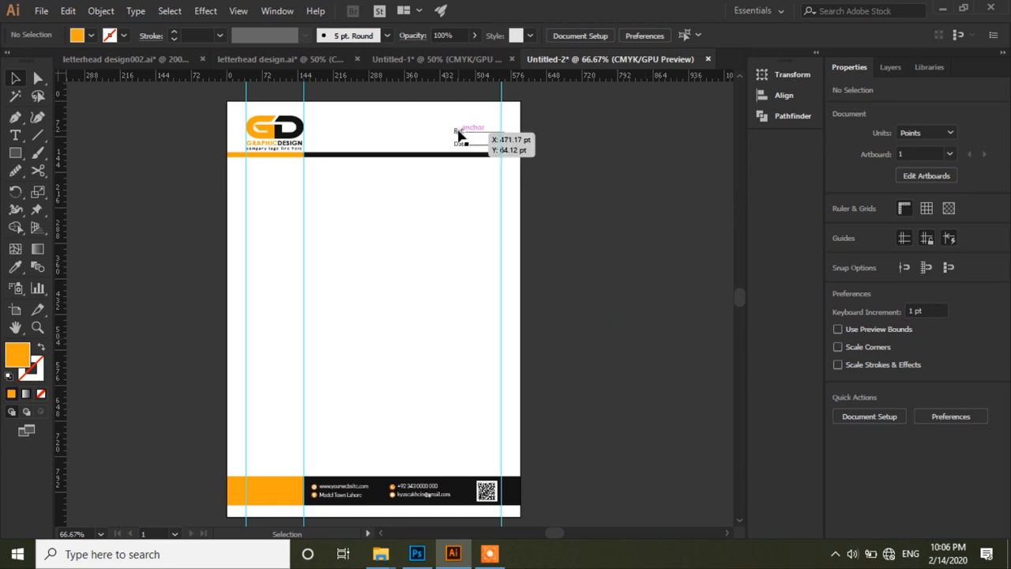
left_click(592, 176)
left_click(445, 118)
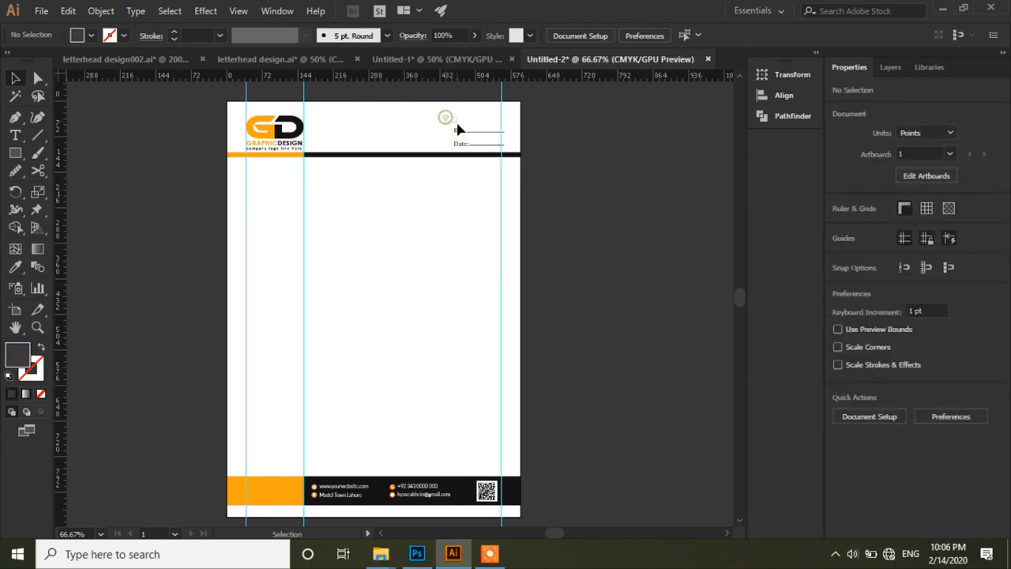
left_click_drag(456, 125, 477, 145)
left_click_drag(484, 154, 485, 156)
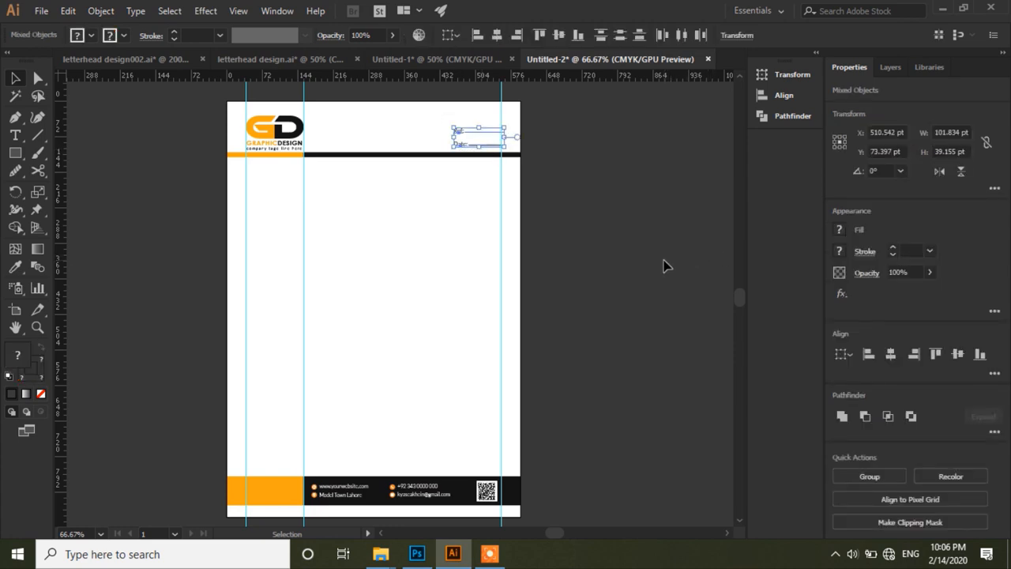
left_click(624, 274)
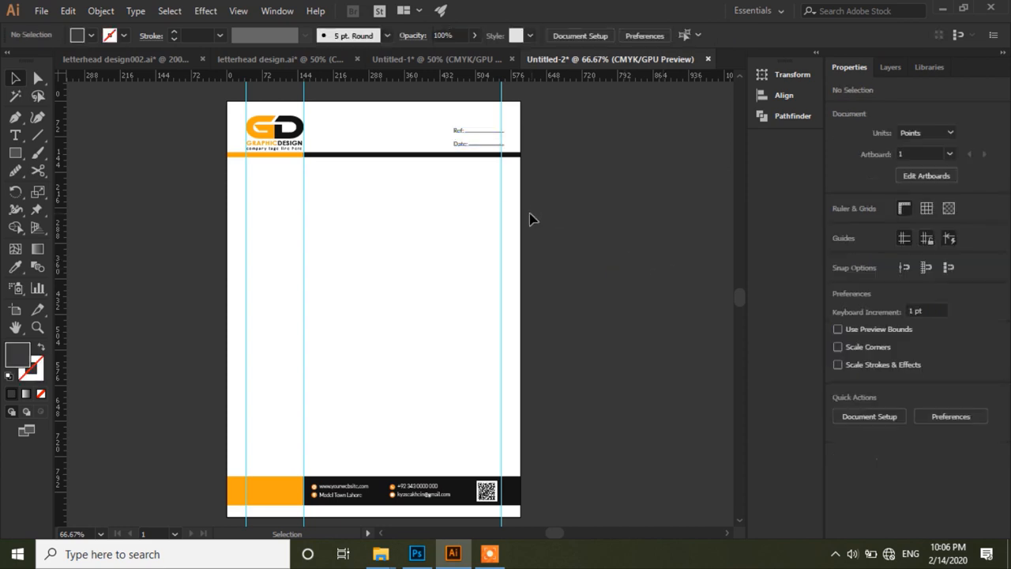
left_click_drag(499, 207, 504, 207)
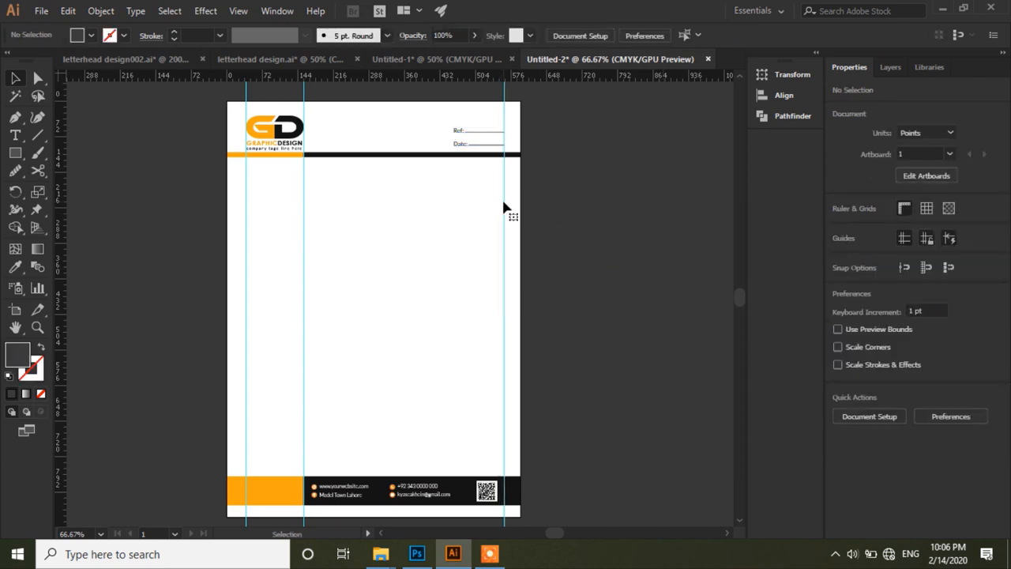
left_click(566, 262)
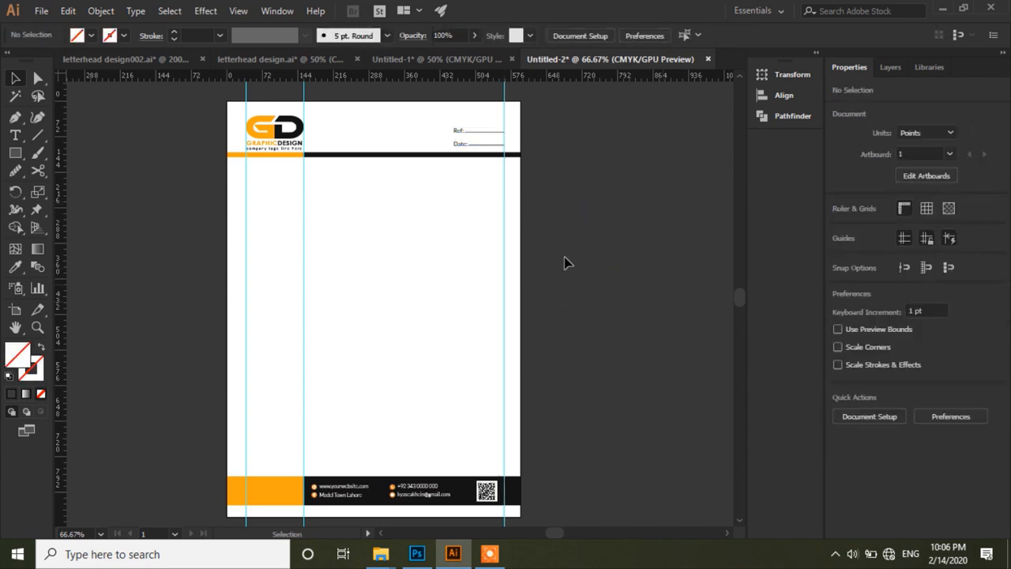
left_click(667, 297)
key("ctrl+z")
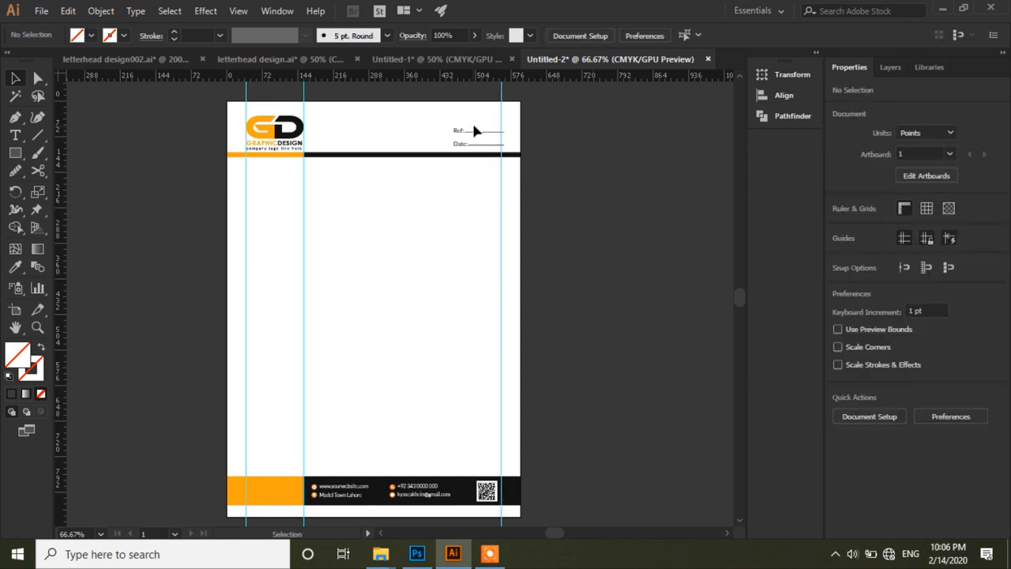
- Move the Ref and Date fields left by 5 pt so that their lines end at the right margin guide
left_click_drag(459, 145, 455, 149)
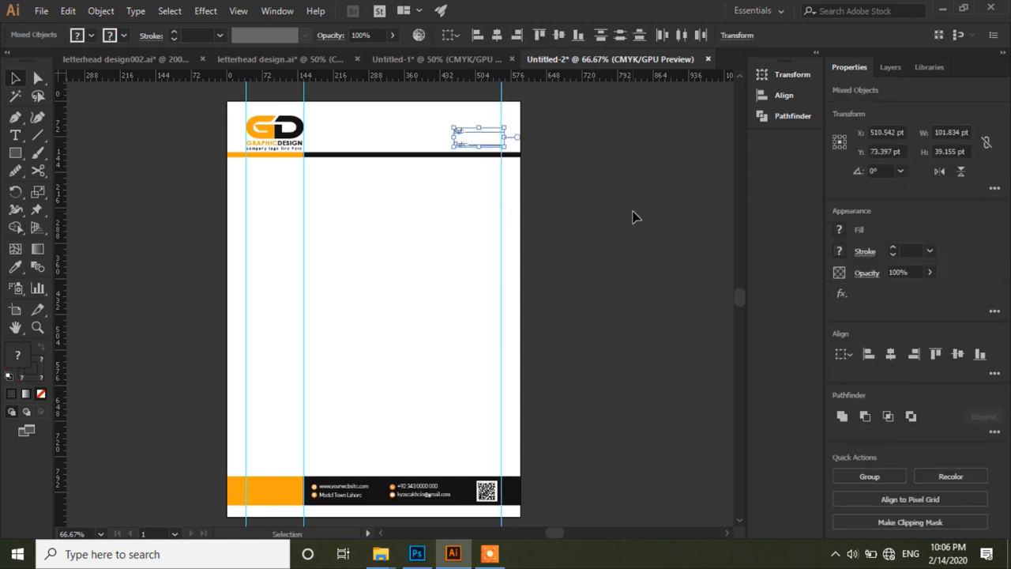
key("Left")
key("Left")
key("Left")
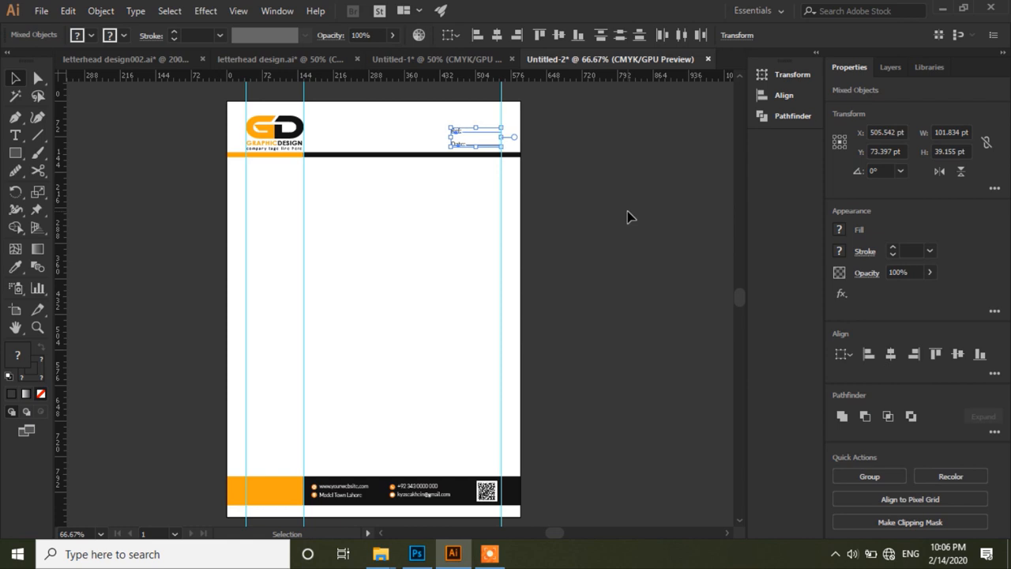
left_click(605, 225)
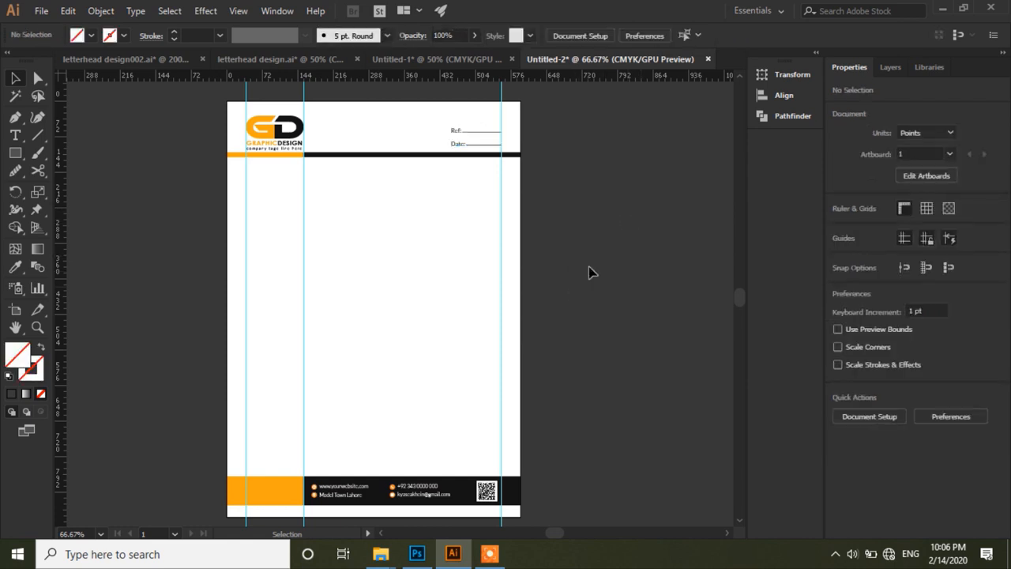
- Duplicate the A4 artboard with its artwork, placing the copy to the left under the green, black and grey swatches
left_click(36, 328)
left_click(391, 324, "alt")
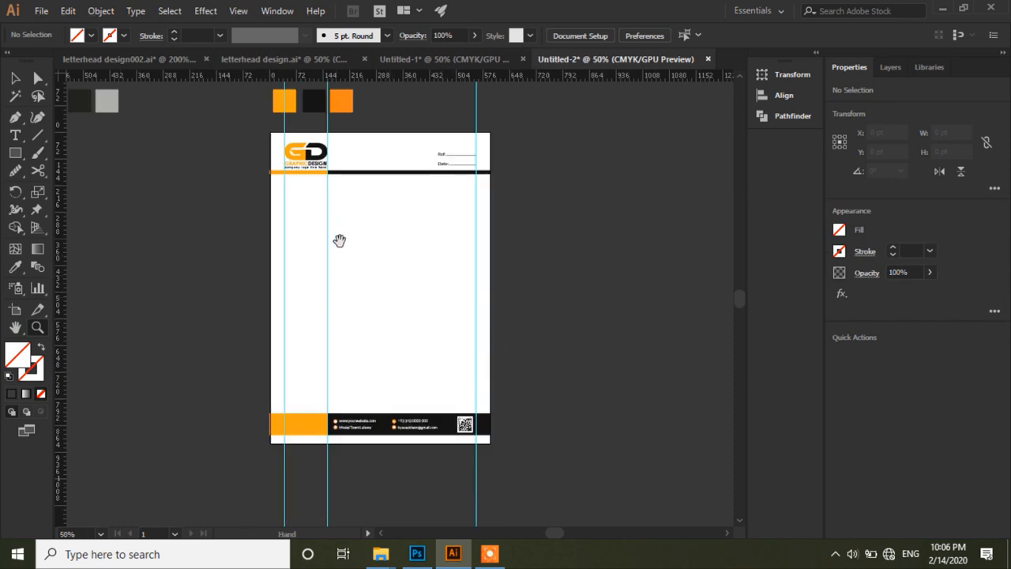
left_click_drag(339, 239, 438, 284)
left_click(15, 78)
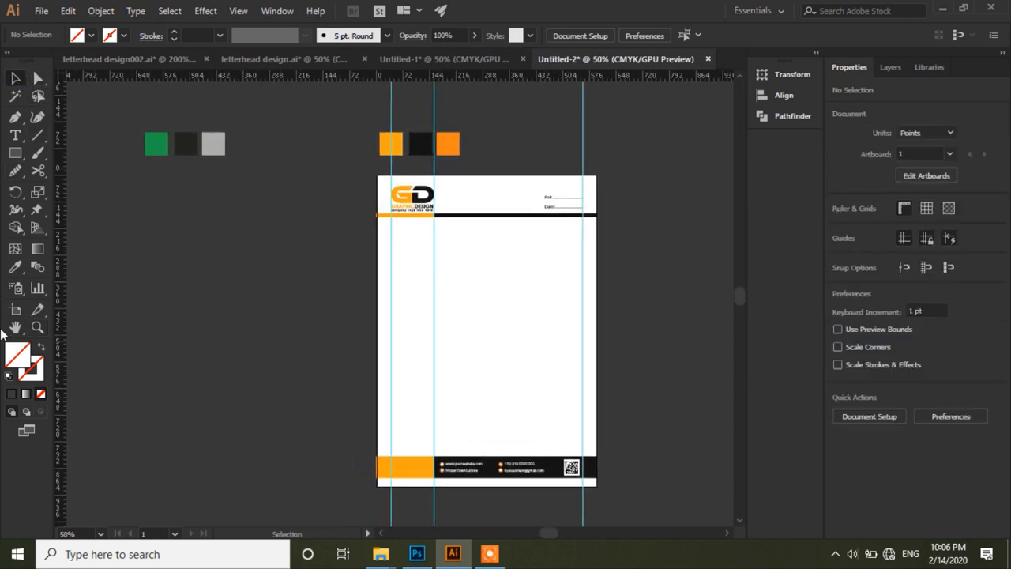
left_click(17, 311)
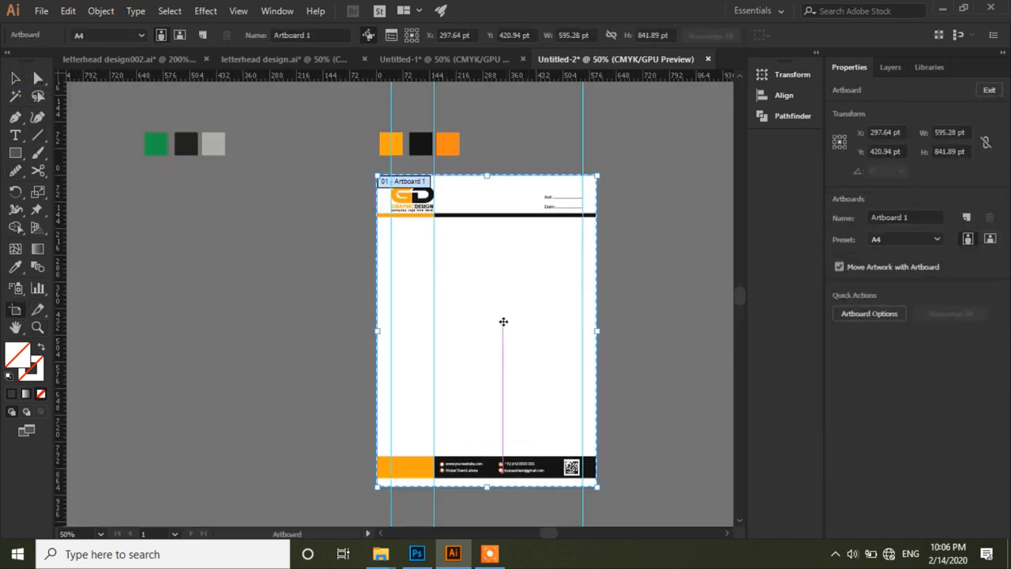
left_click_drag(504, 323, 278, 327)
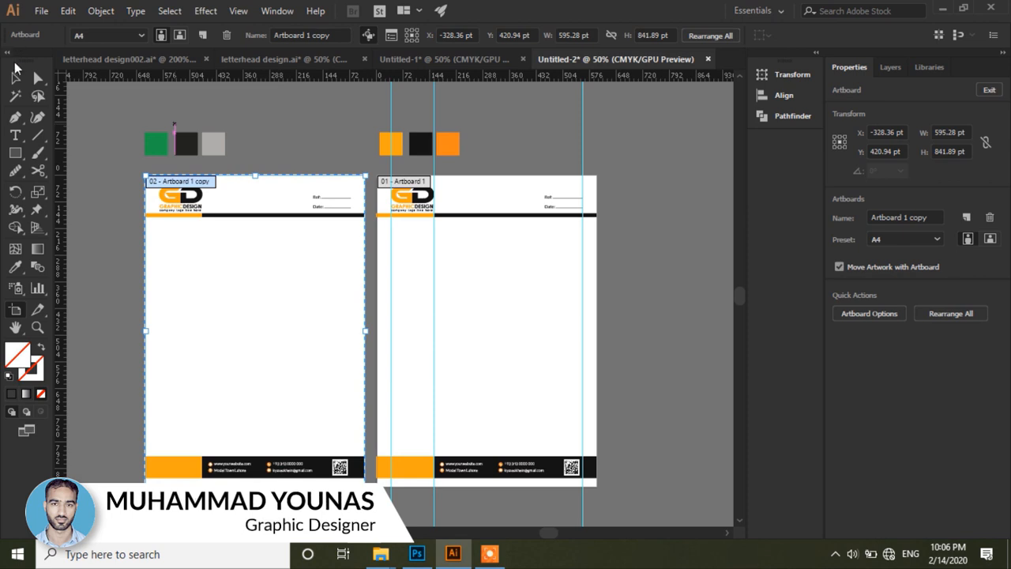
key("Escape")
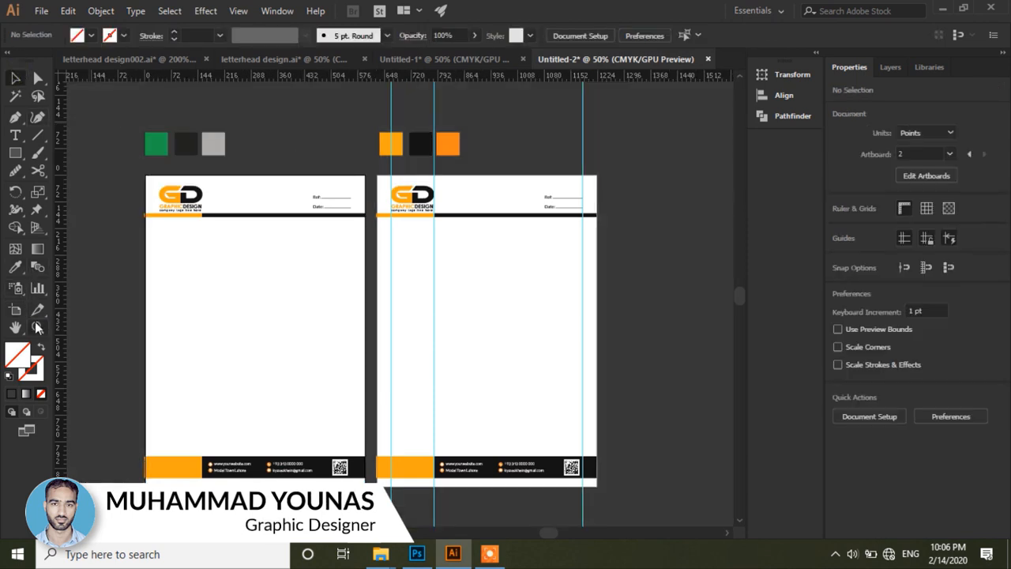
- Recolour the G of the logo on the copied artboard with the green of the swatch above
left_click(37, 325)
left_click(212, 236)
left_click(412, 281)
left_click(443, 272)
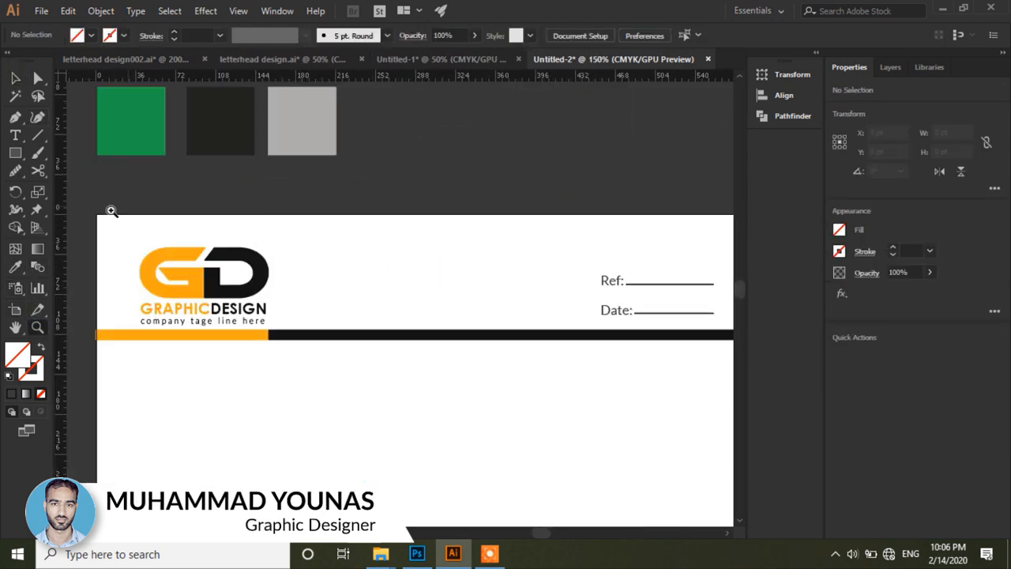
left_click_drag(419, 223, 428, 275)
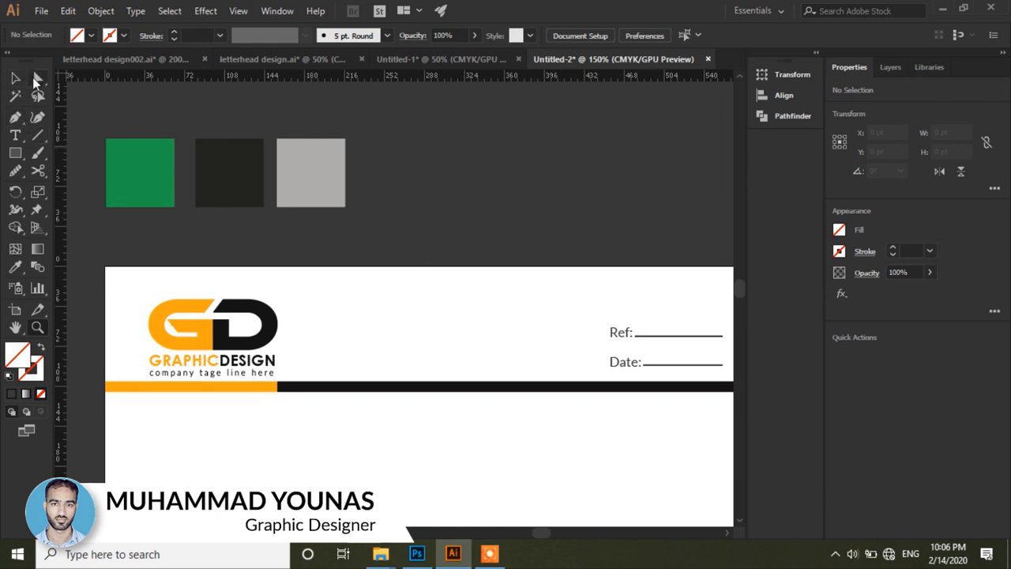
left_click(36, 79)
left_click(203, 310)
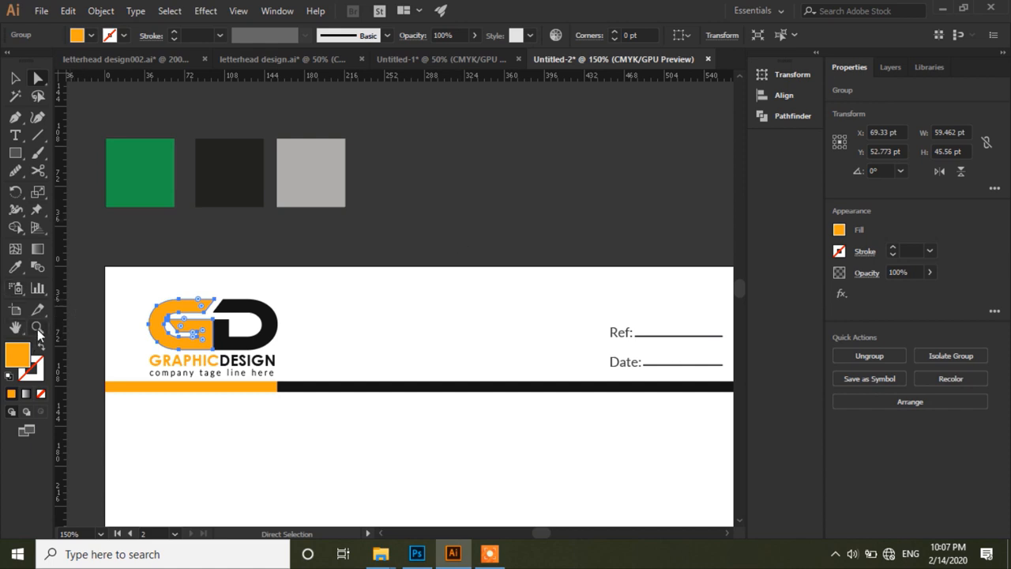
left_click(15, 267)
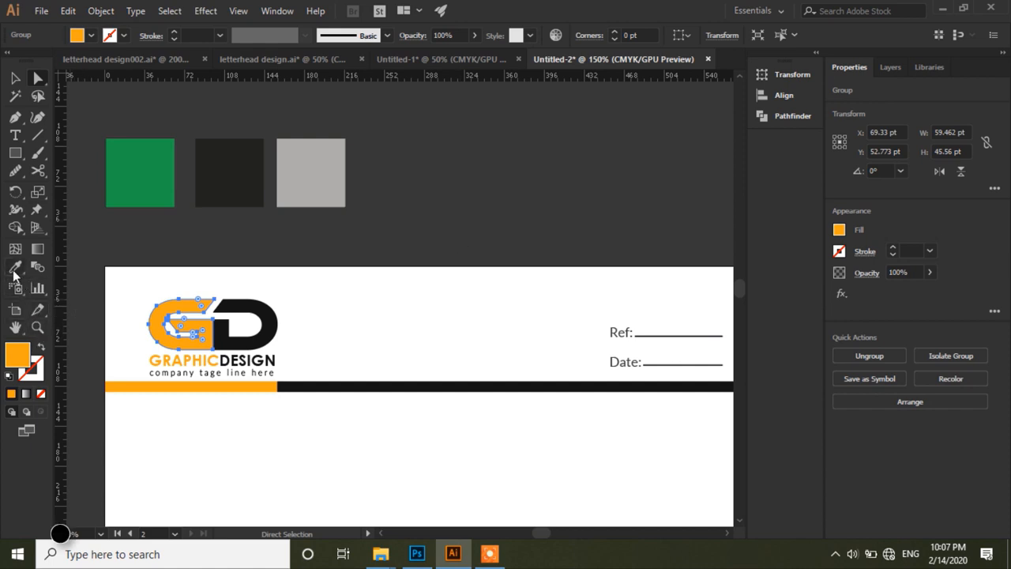
left_click(150, 165)
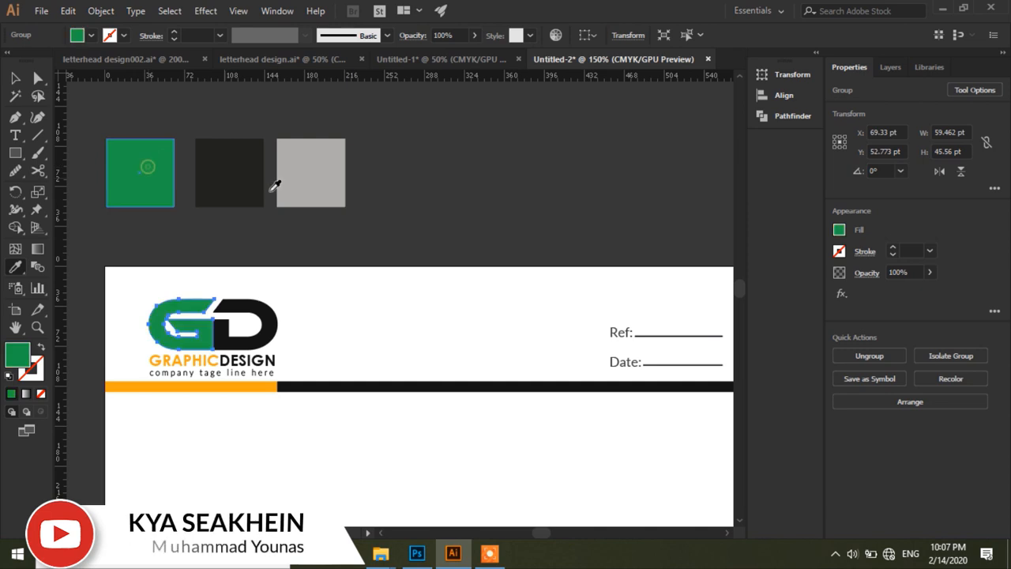
left_click(14, 77)
left_click(490, 199)
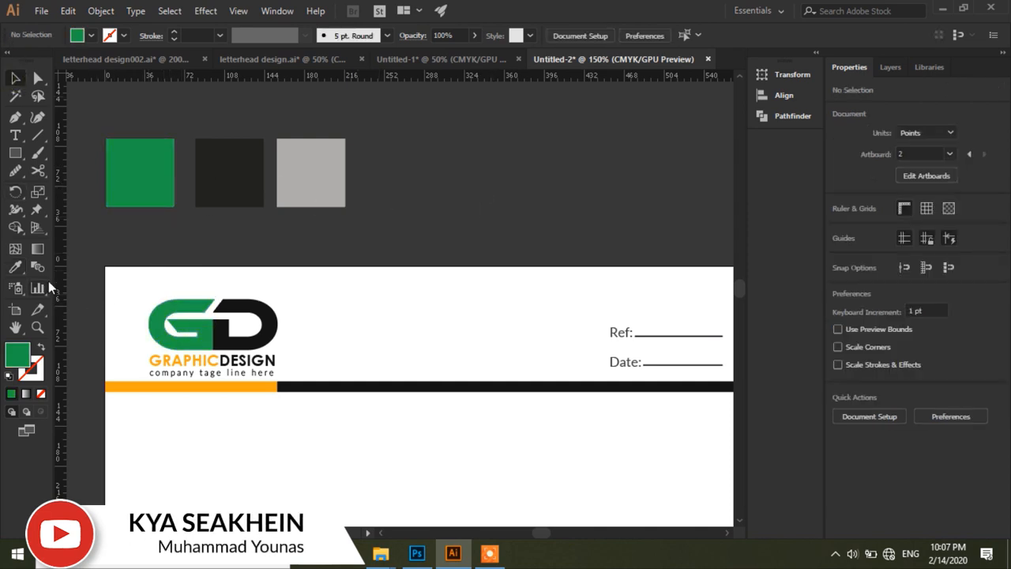
- Recolour the word GRAPHIC in the copied logo's company name with the green swatch
left_click(16, 135)
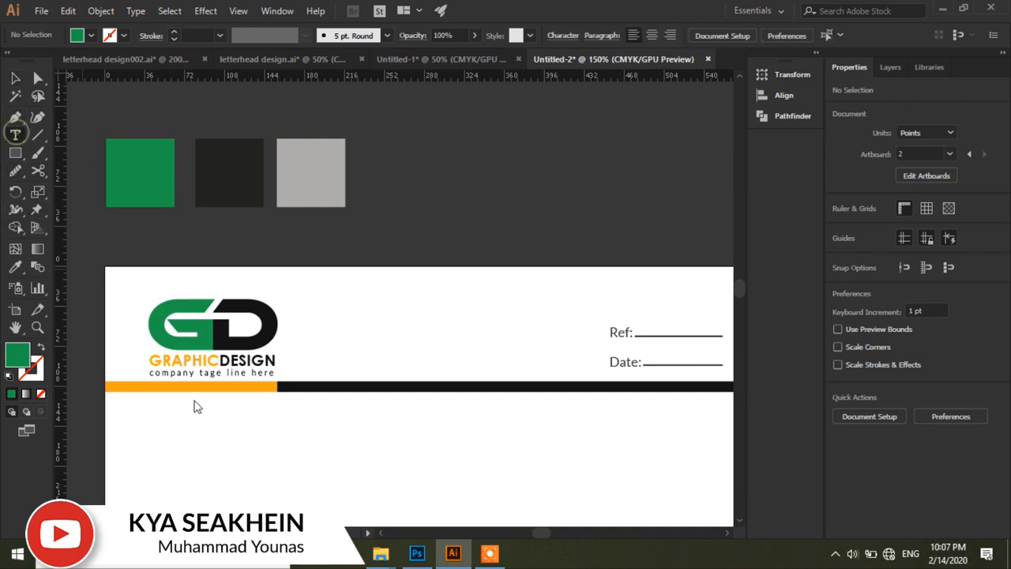
left_click(219, 361)
left_click_drag(220, 361, 148, 361)
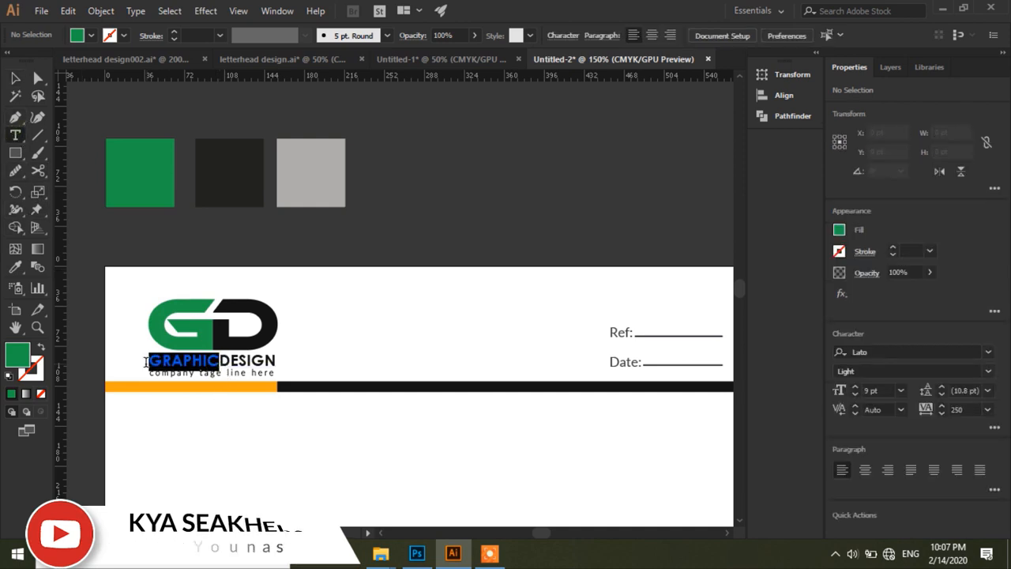
left_click(14, 267)
left_click(146, 177)
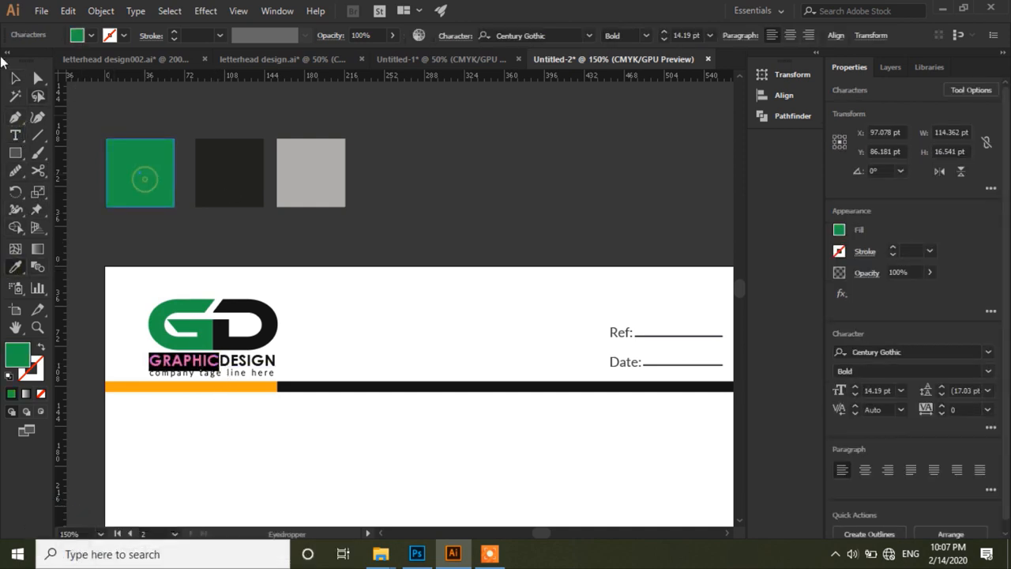
left_click(15, 77)
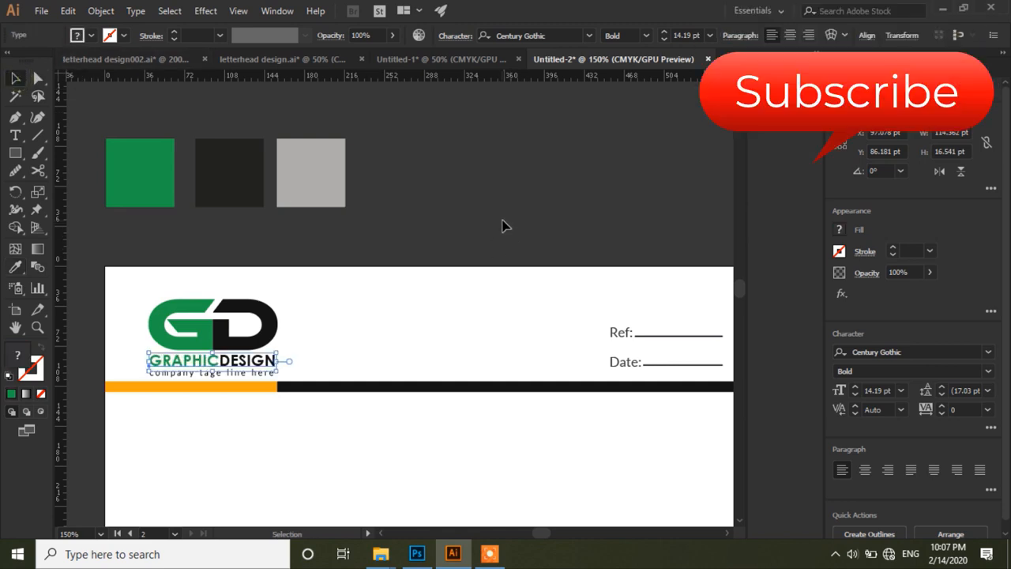
left_click(501, 228)
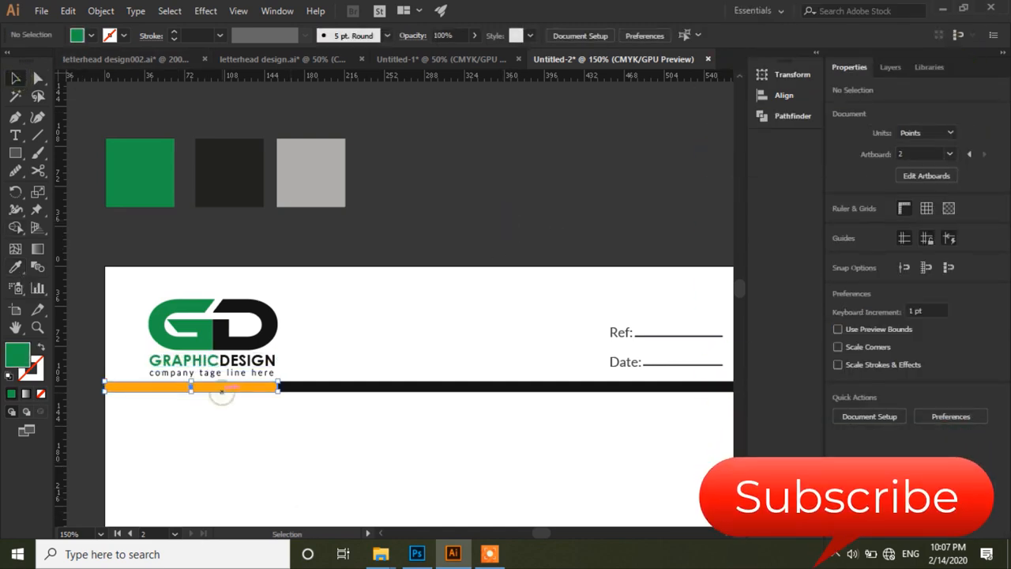
- Recolour the orange header bar below the logo on the copied artboard with the green swatch
left_click(222, 391)
key("i")
left_click(147, 169)
left_click(15, 78)
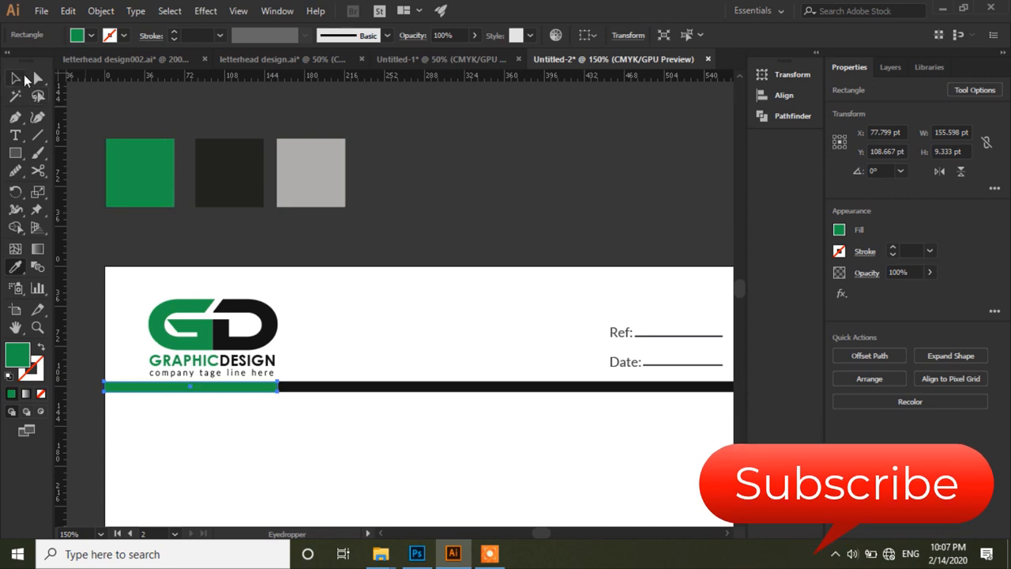
left_click(513, 122)
- Recolour the long black header bar on the copied artboard with the dark swatch above
left_click(299, 388)
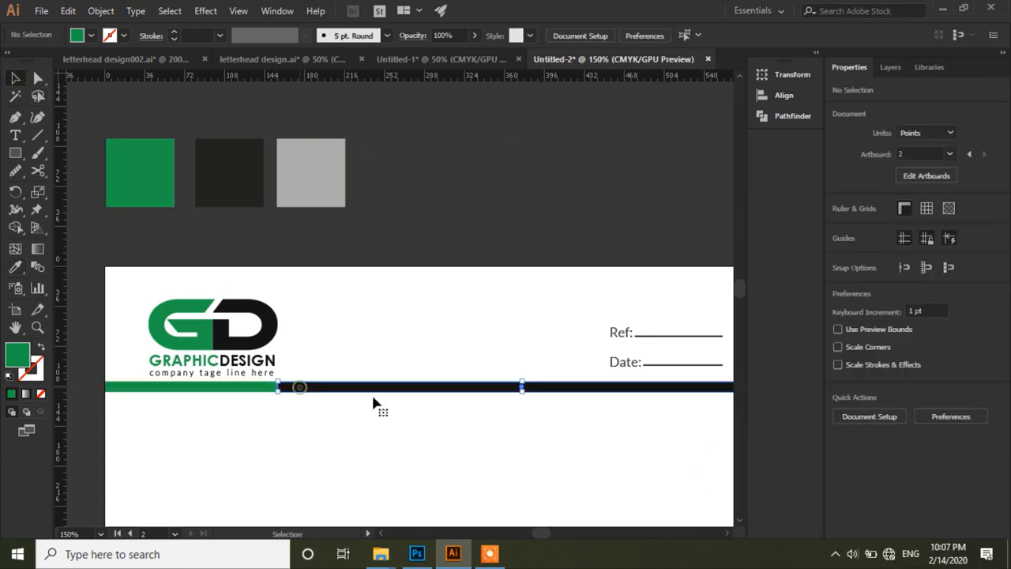
key("i")
left_click(251, 186)
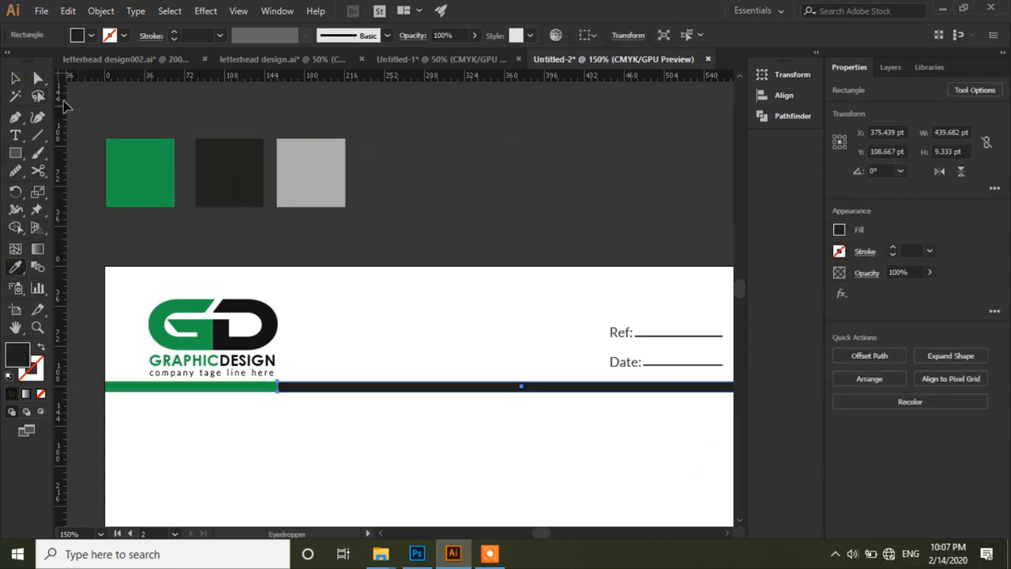
left_click(15, 77)
- Recolour the D of the copied logo with the dark swatch
left_click(272, 341)
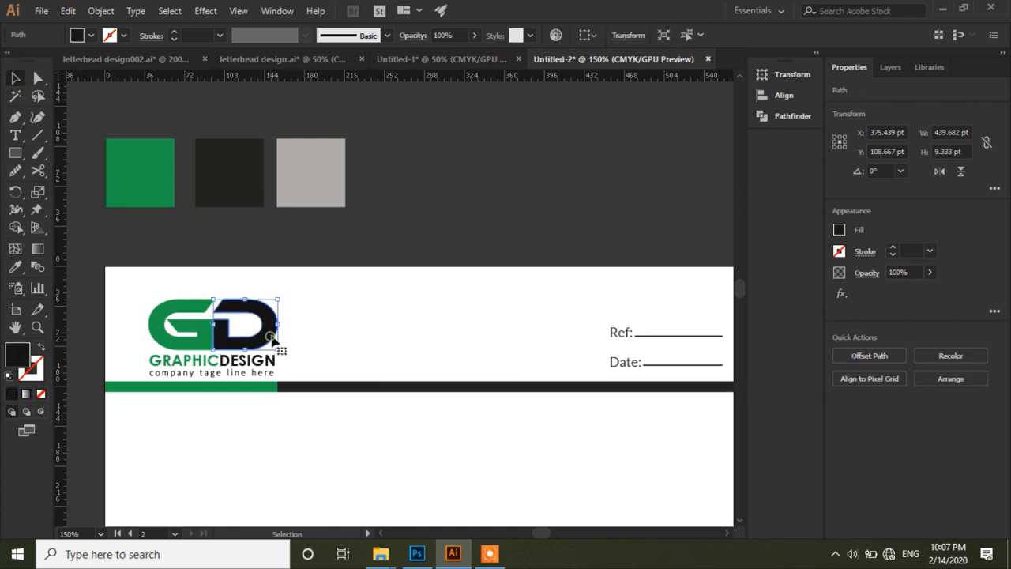
left_click(13, 269)
left_click(224, 179)
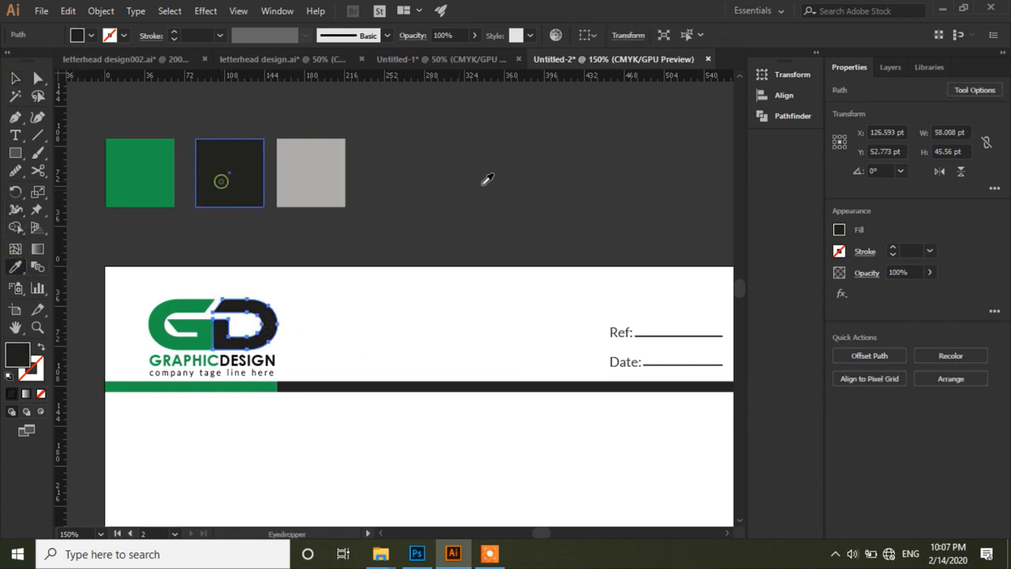
left_click(16, 79)
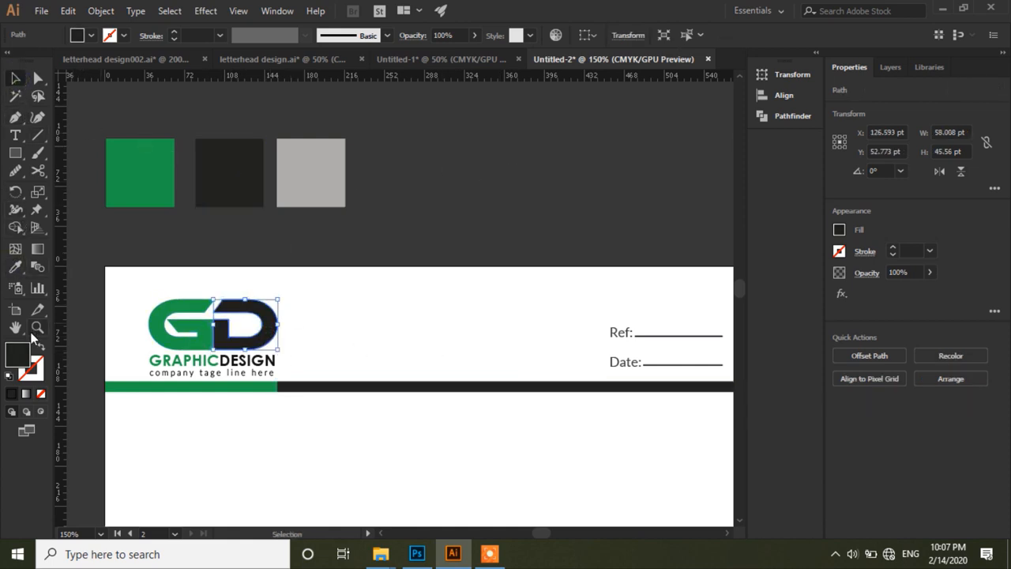
- Recolour the word DESIGN in the copied logo's company name with the dark swatch
left_click(15, 136)
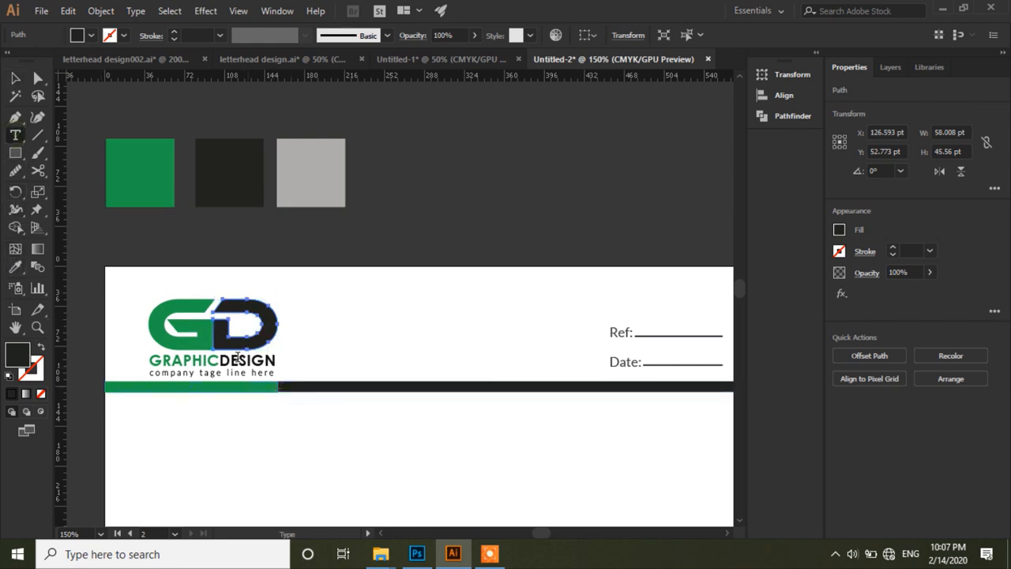
left_click_drag(221, 359, 277, 362)
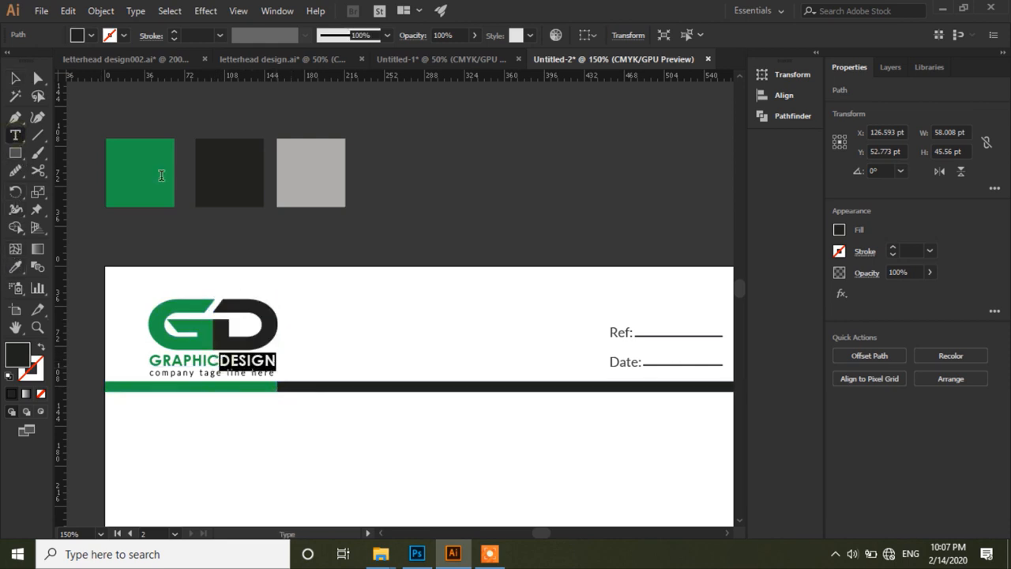
left_click(14, 267)
left_click(244, 179)
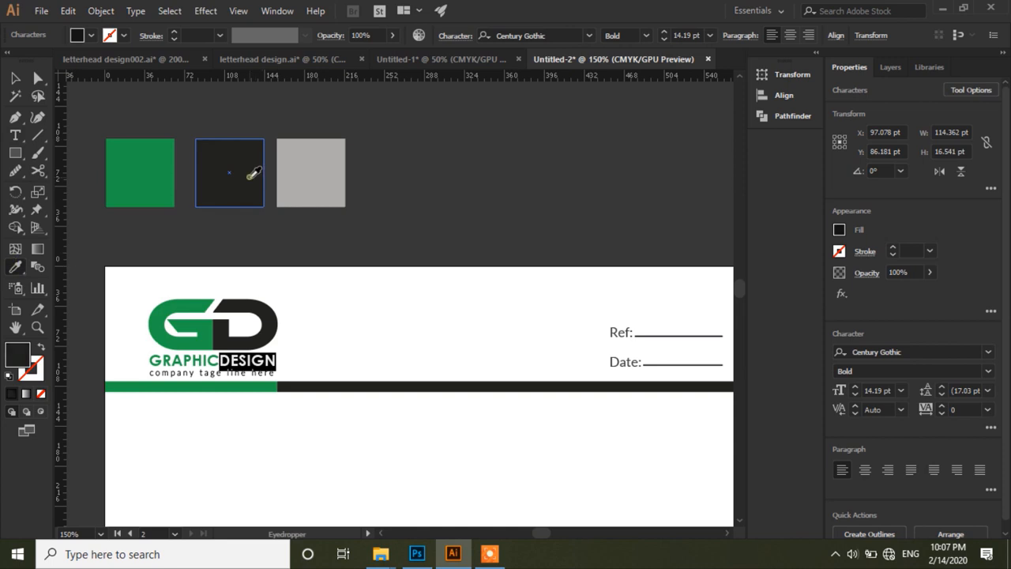
left_click(15, 78)
left_click(474, 178)
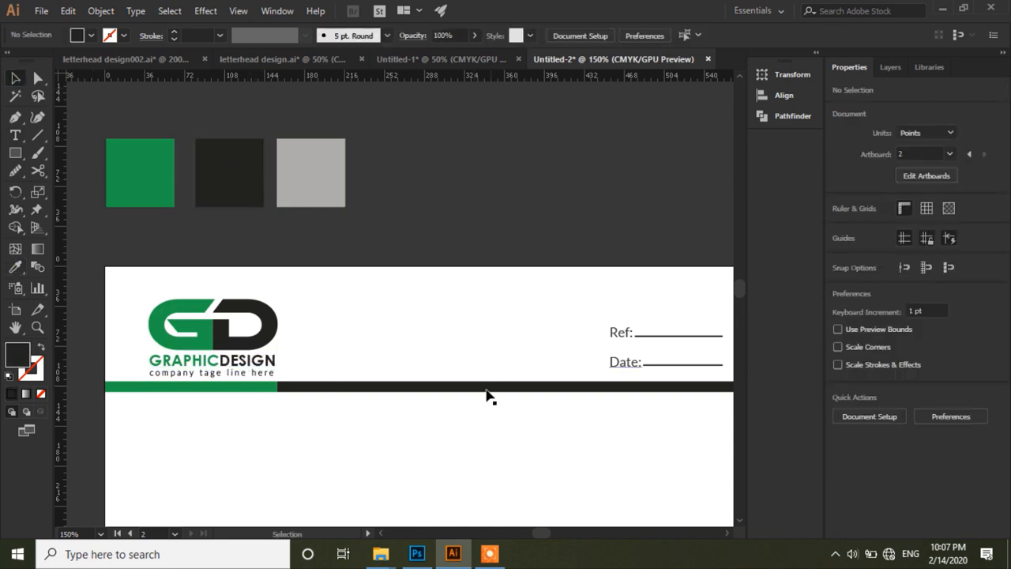
- Recolour the orange footer block on the copied artboard with the green of the logo's G
left_click_drag(485, 445, 434, 197)
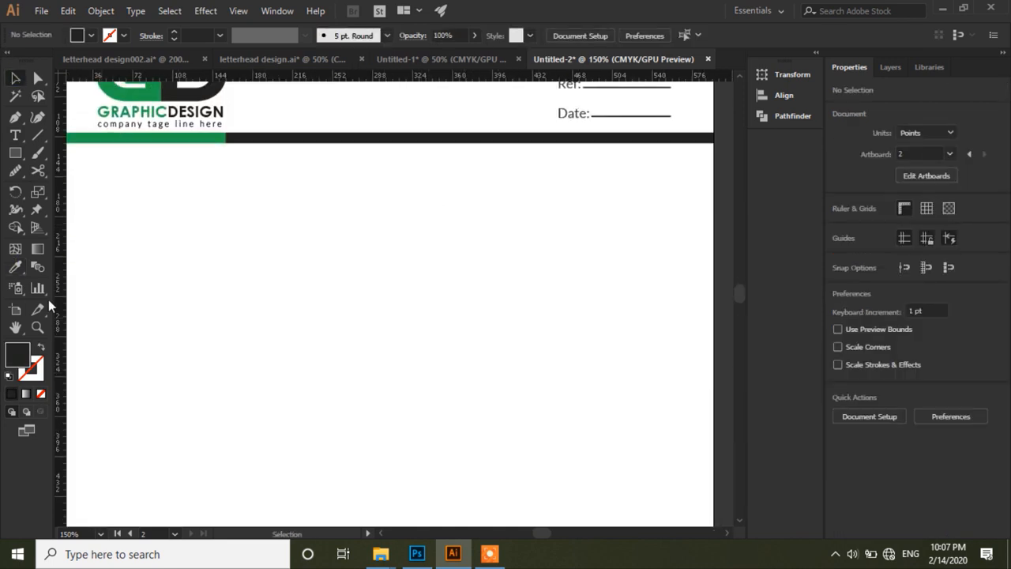
left_click(37, 327)
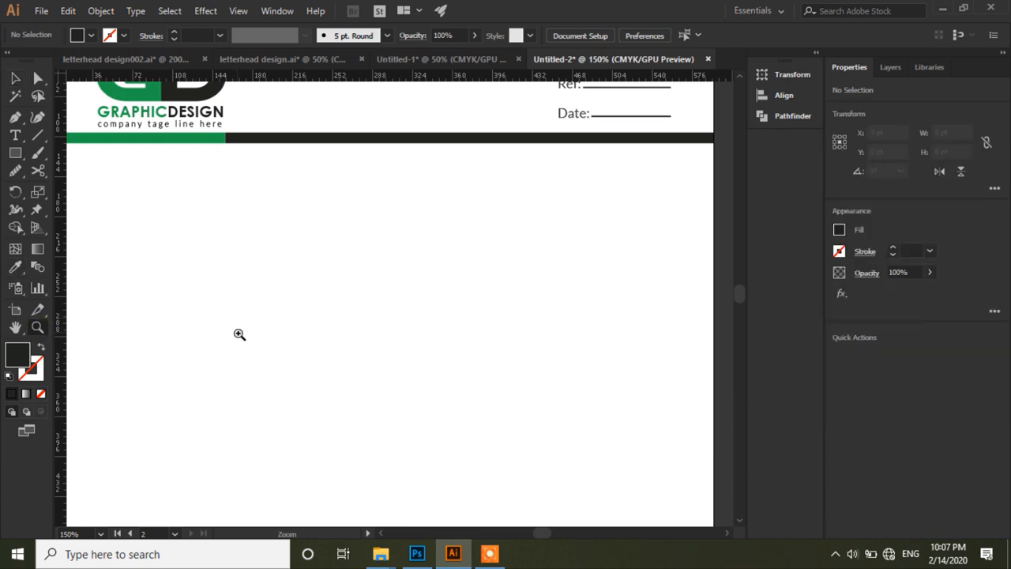
left_click(237, 335, "alt")
left_click(241, 335, "alt")
left_click_drag(467, 349, 430, 336)
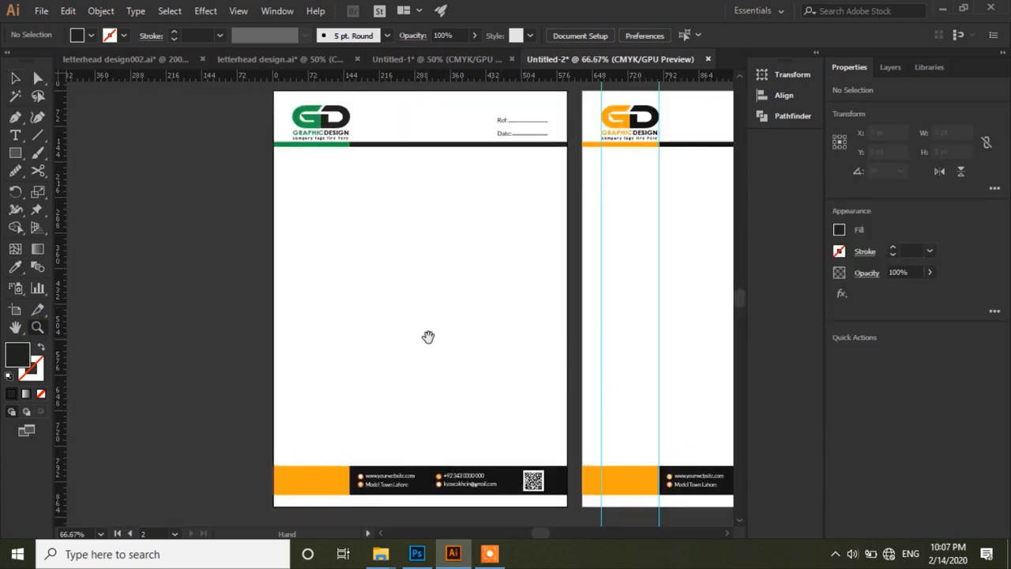
left_click(37, 78)
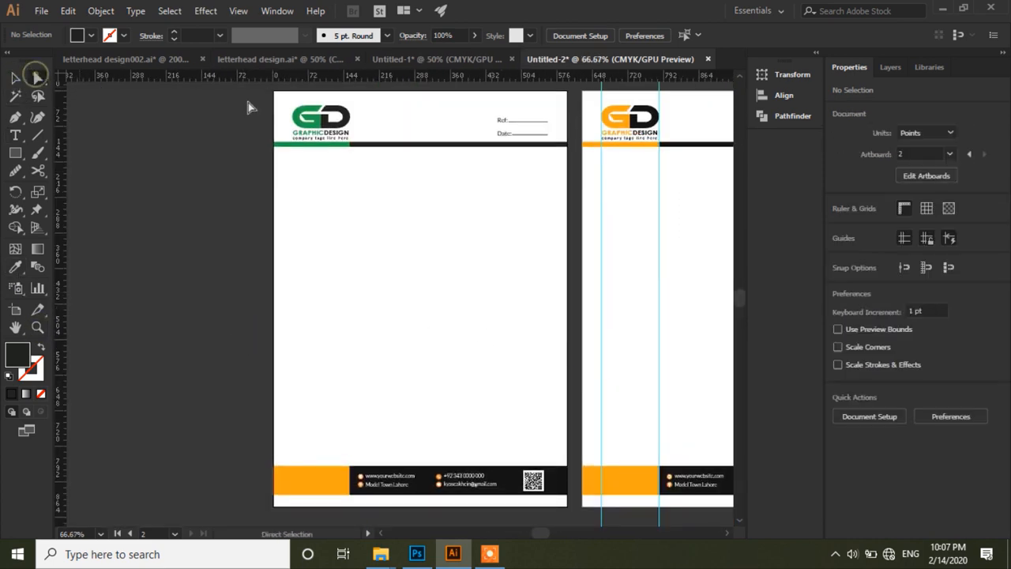
left_click(340, 479)
key("i")
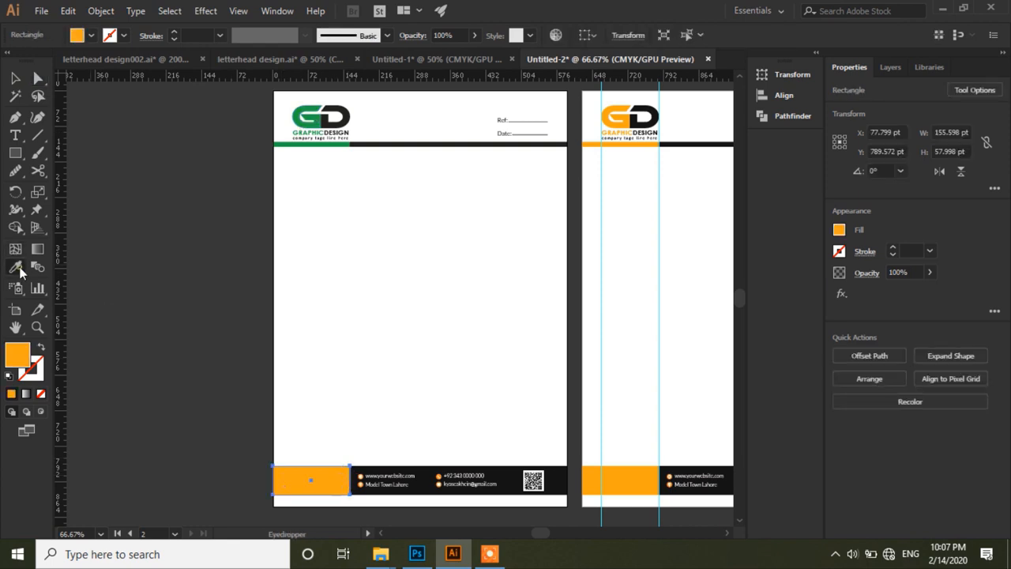
left_click(295, 111)
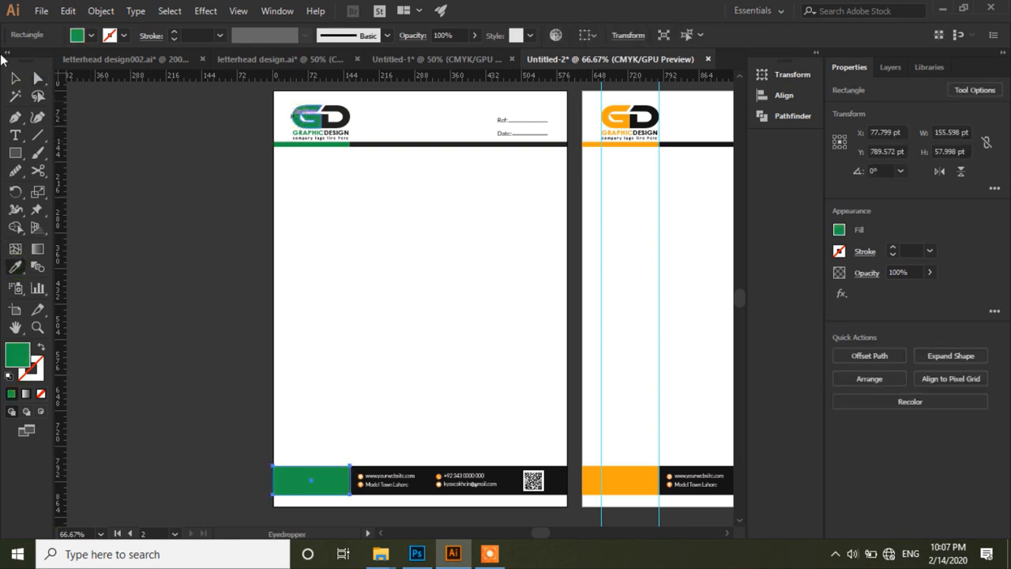
key("a")
left_click(17, 77)
left_click(190, 196)
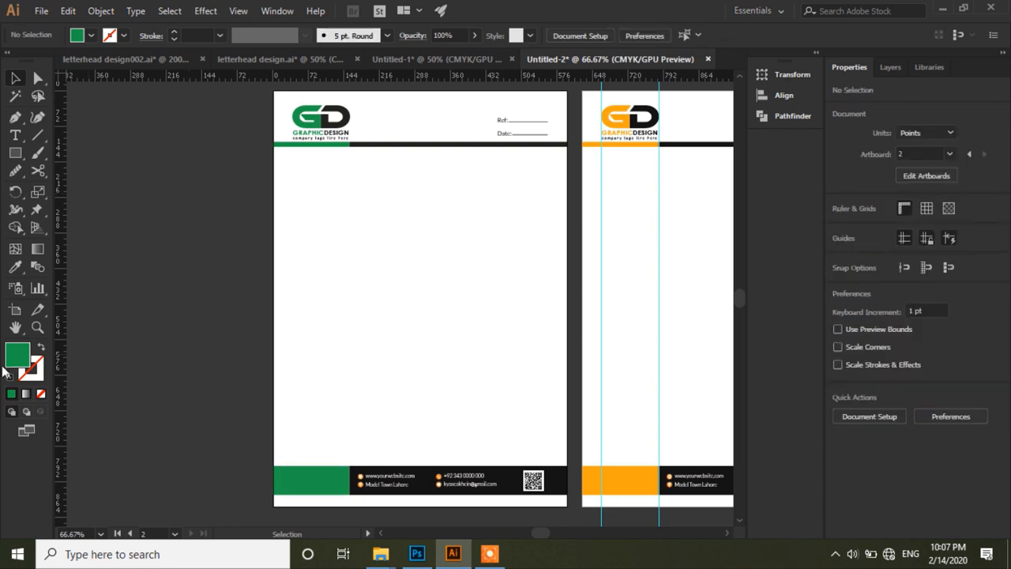
- Recolour the orange circle of the footer's website icon with the green of the footer block
left_click(38, 327)
left_click(445, 483)
left_click(415, 348)
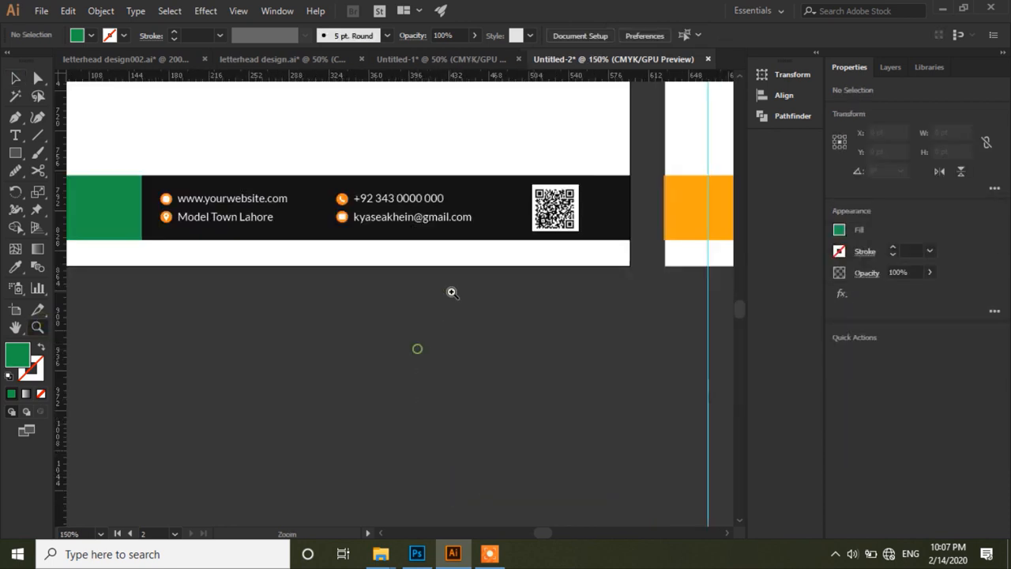
left_click(451, 291)
left_click(411, 233)
left_click_drag(226, 274, 534, 356)
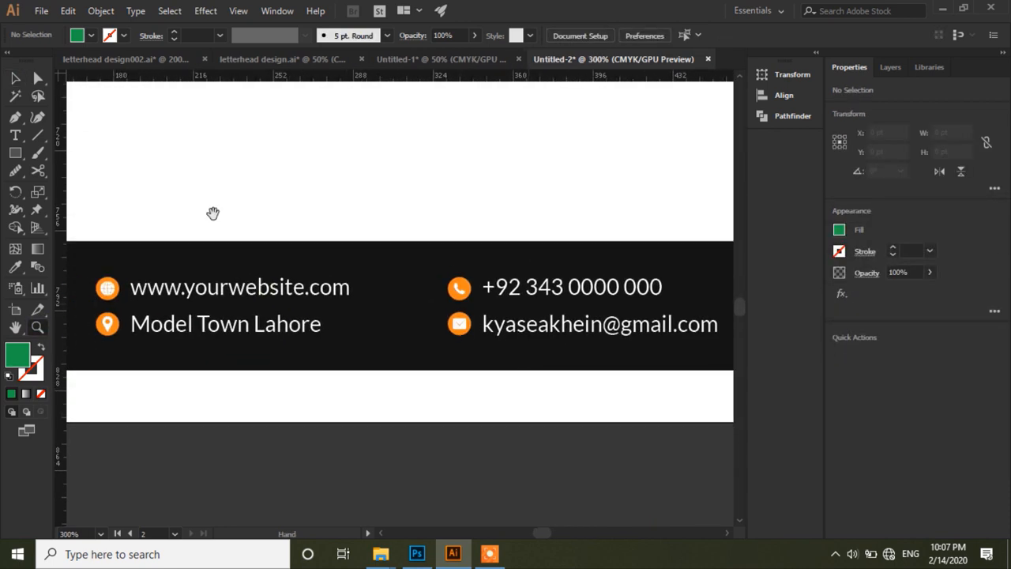
left_click(37, 77)
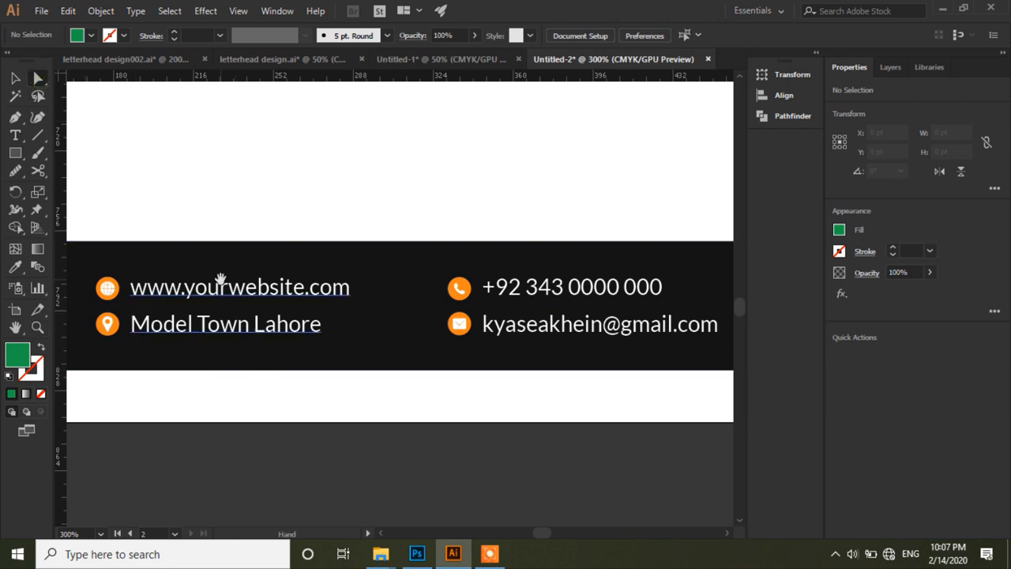
left_click_drag(220, 278, 294, 290)
left_click(183, 300)
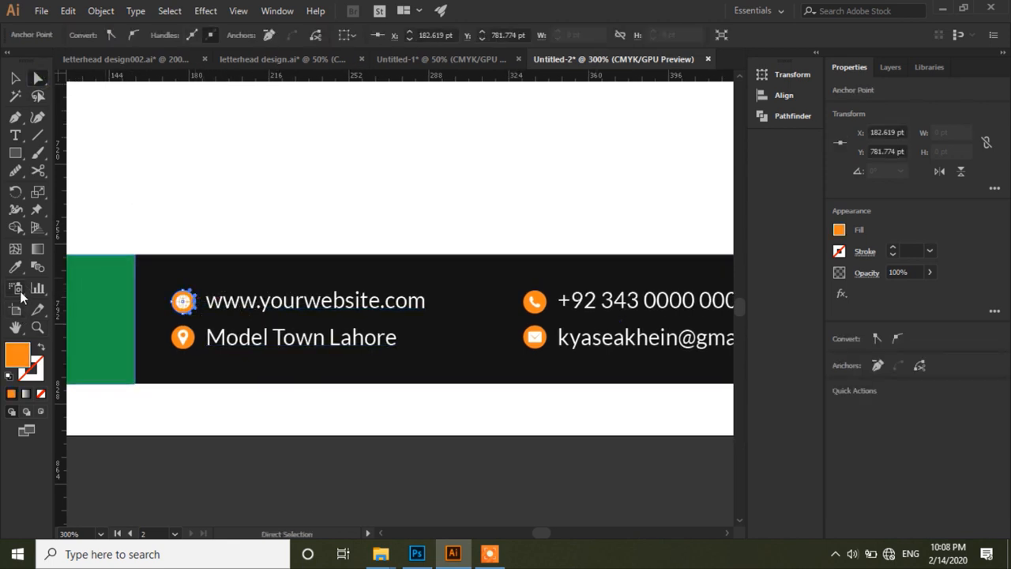
left_click(15, 268)
left_click(124, 289)
- Recolour the orange circle of the footer's location icon with the footer block's green
left_click(37, 77)
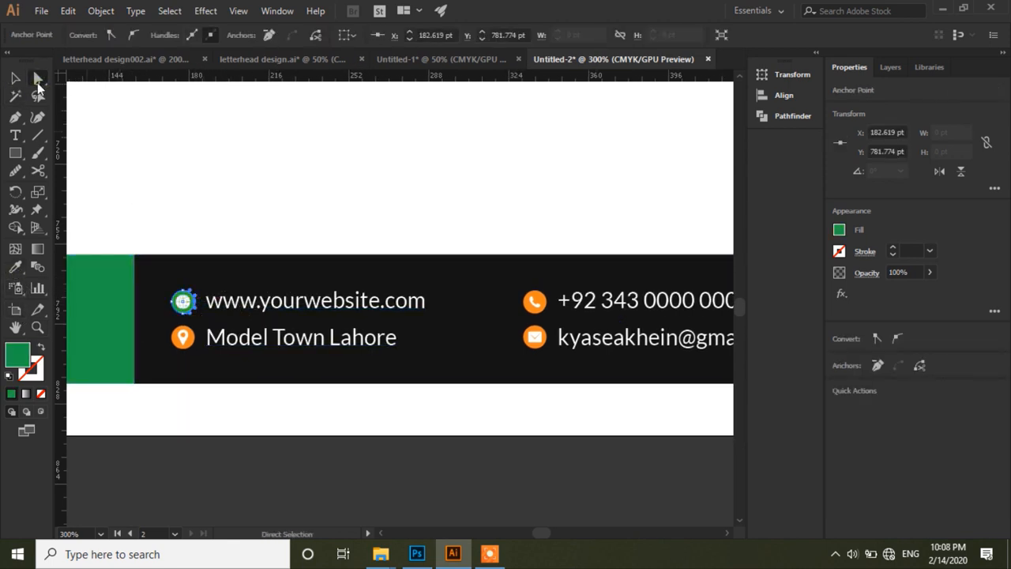
left_click(184, 338)
left_click(15, 268)
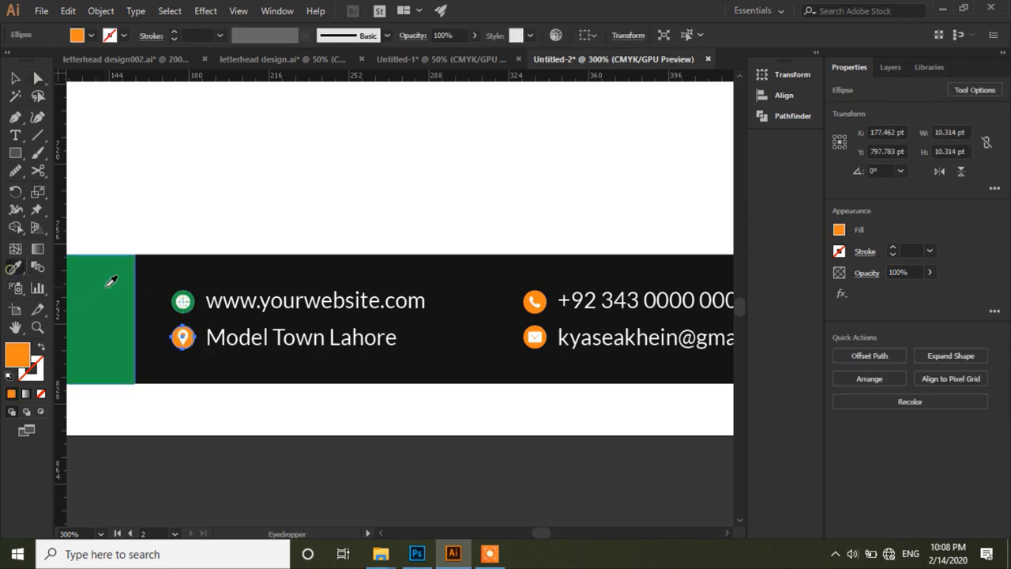
left_click(107, 287)
- Recolour the orange circle of the footer's phone icon with the footer block's green
left_click(37, 77)
left_click(537, 298)
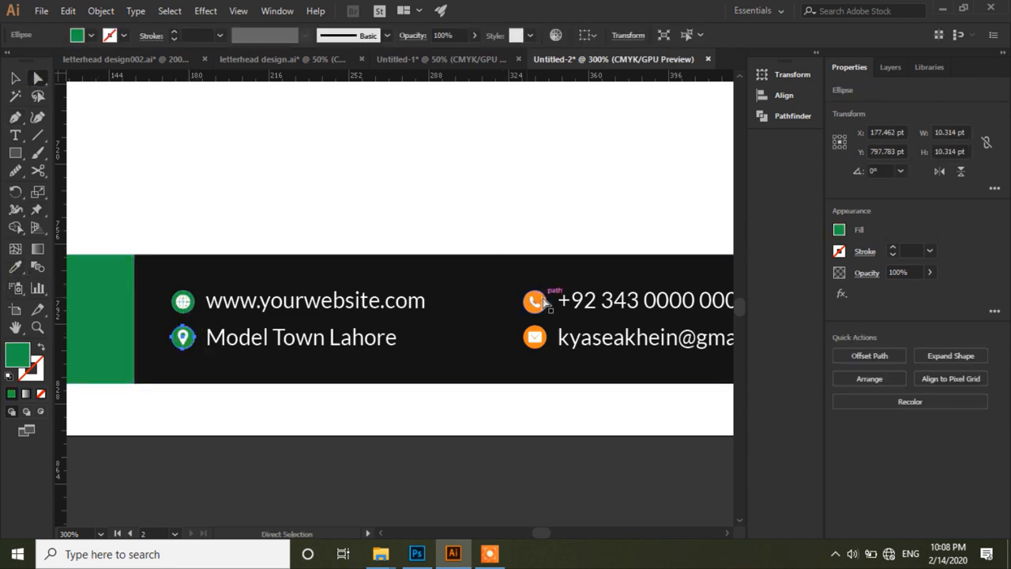
left_click(15, 268)
left_click(129, 300)
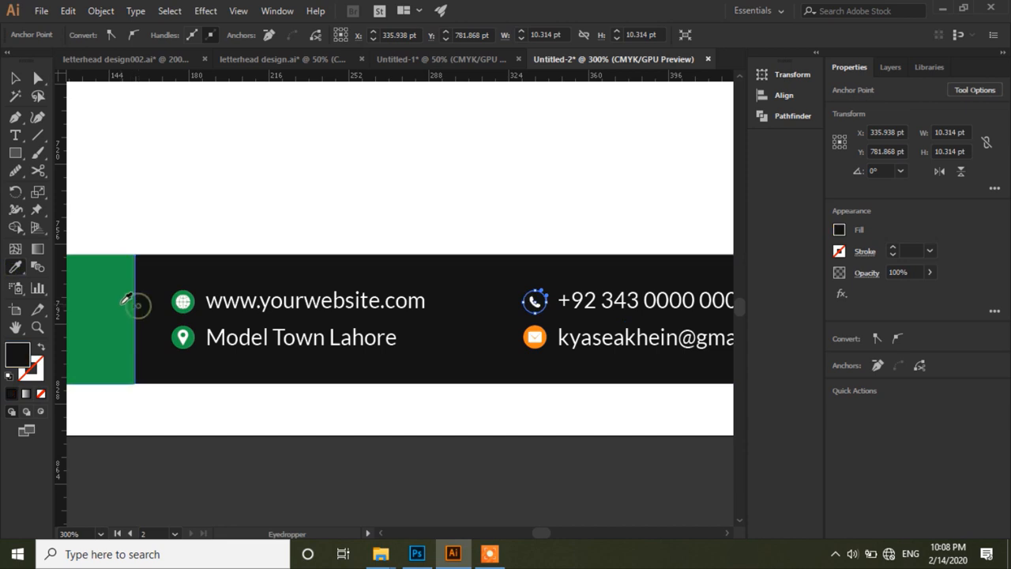
- Recolour the orange circle of the footer's e-mail icon with the footer block's green, leaving nothing selected
left_click(37, 76)
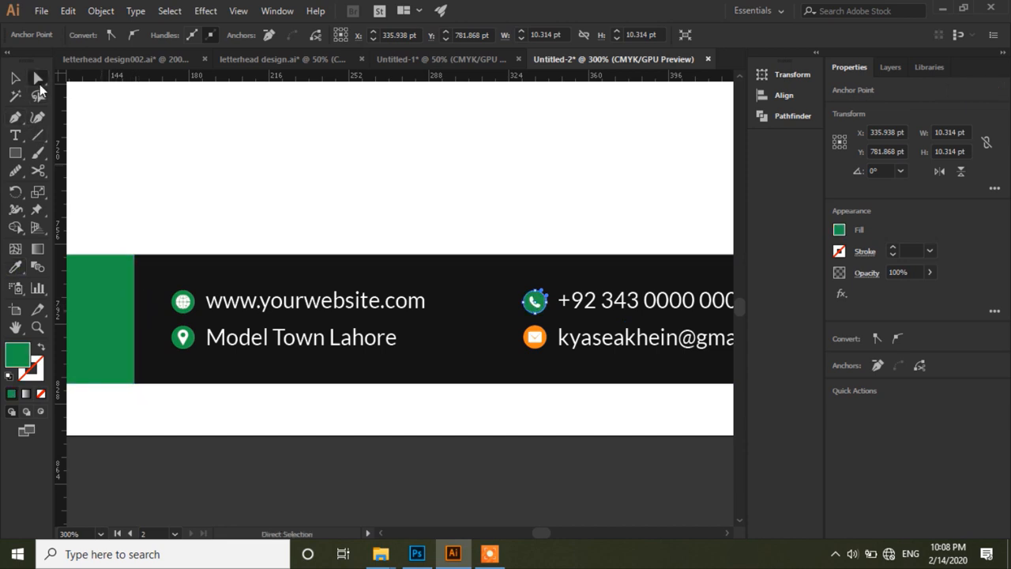
left_click(541, 356)
left_click(15, 267)
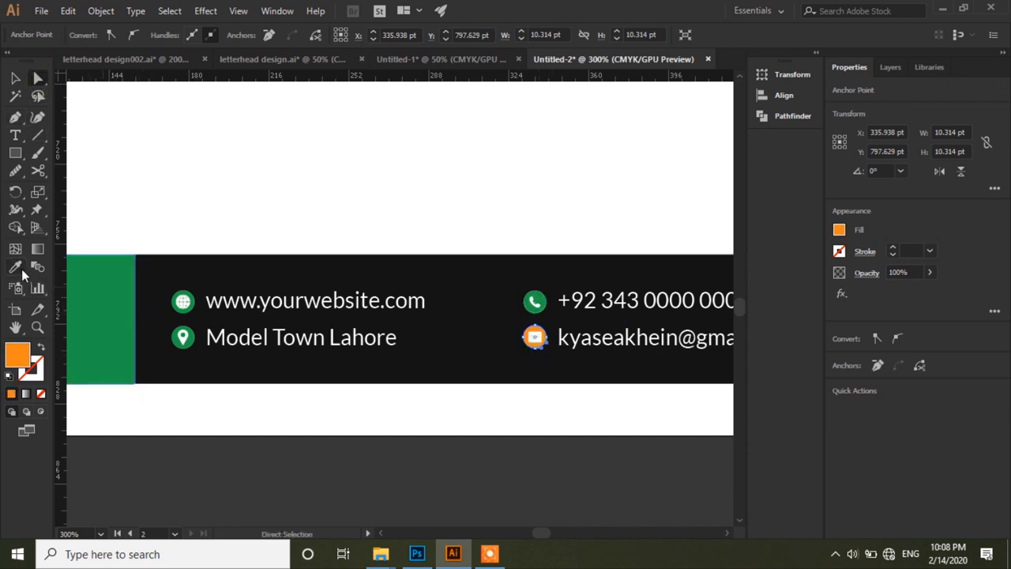
left_click(102, 277)
left_click(15, 77)
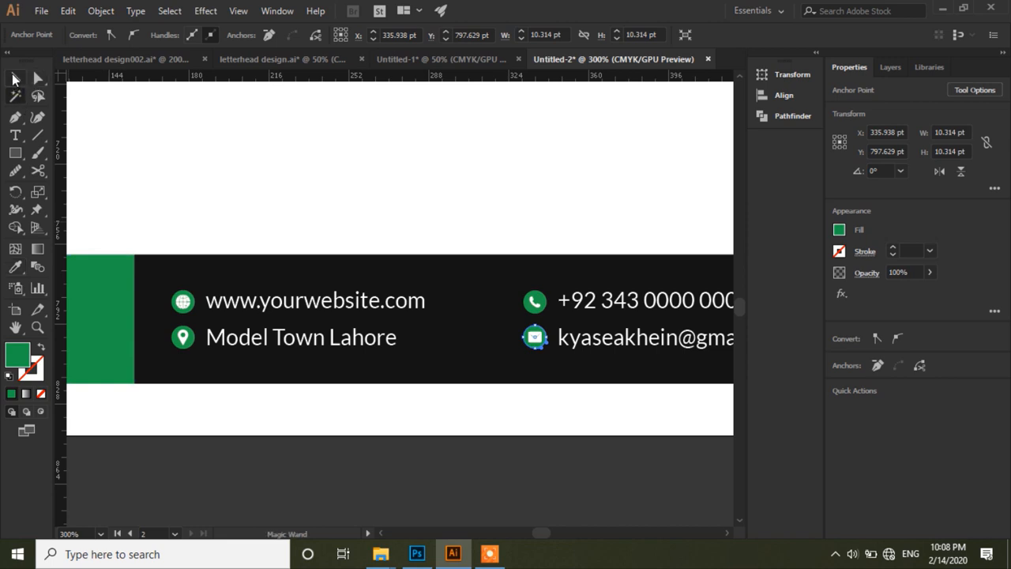
left_click(348, 494)
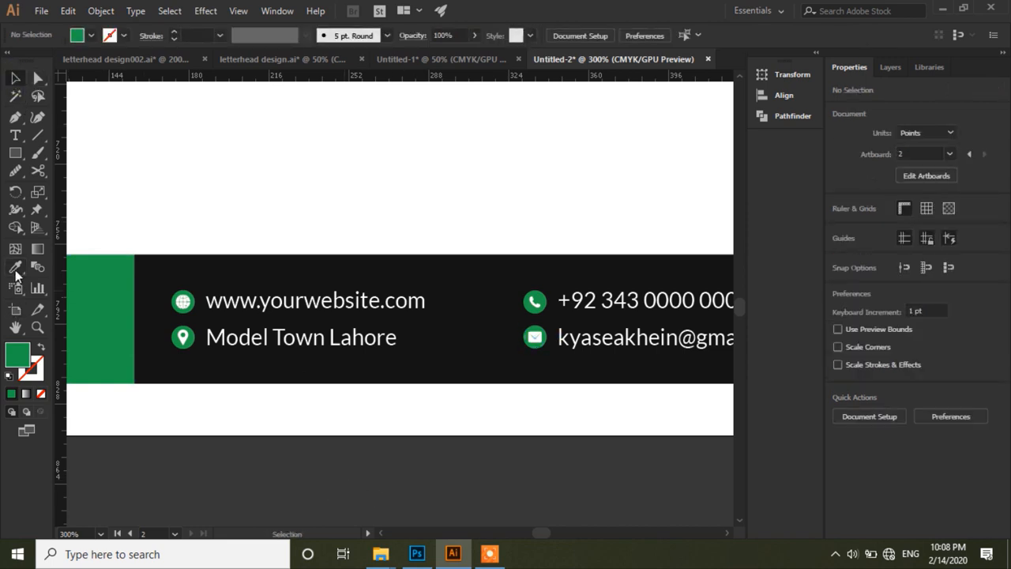
- Examine the green and orange letterhead artboards side by side
left_click(37, 326)
left_click(353, 415, "alt")
left_click(350, 420, "alt")
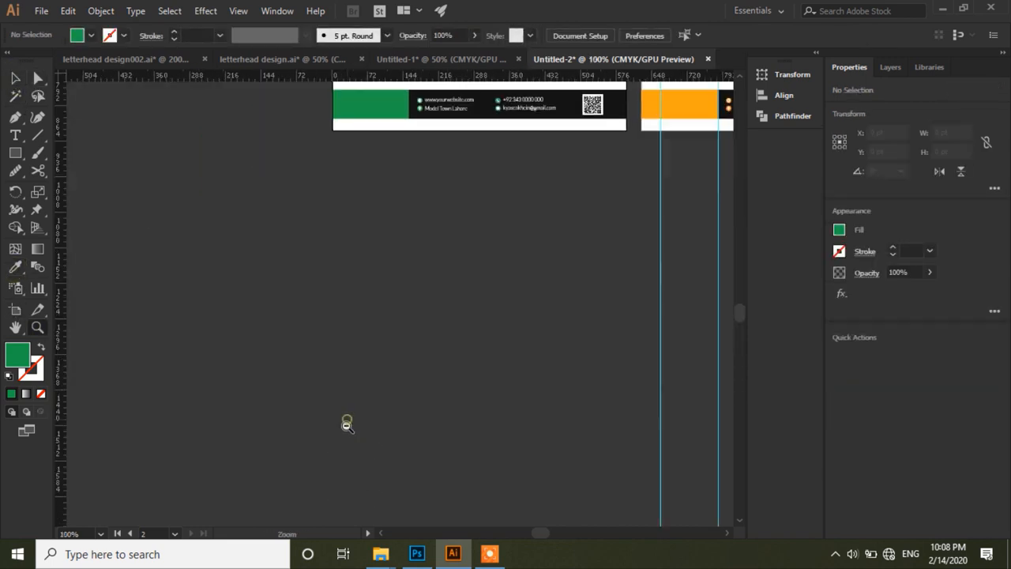
left_click(659, 230, "alt")
left_click_drag(515, 173, 546, 316)
left_click_drag(541, 230, 530, 309)
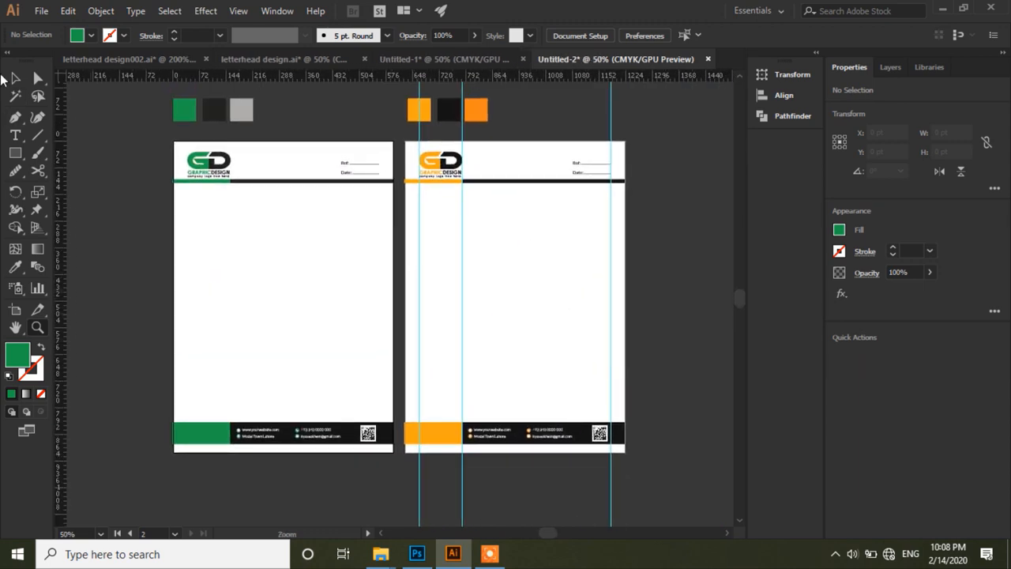
left_click(14, 77)
left_click(37, 327)
left_click(303, 297)
left_click_drag(603, 318, 469, 320)
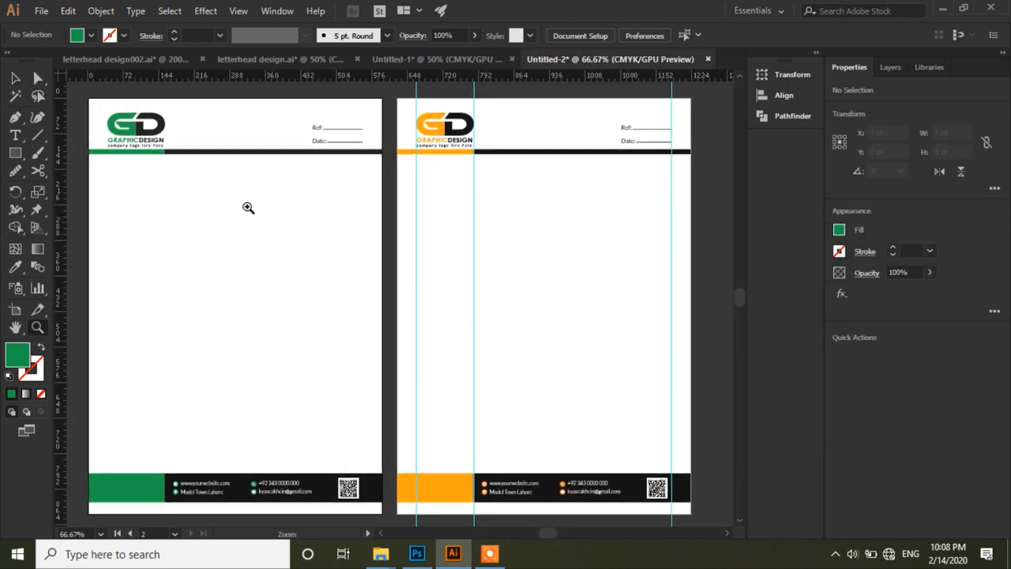
- Delete all three vertical guides crossing the orange letterhead artboard
left_click(13, 76)
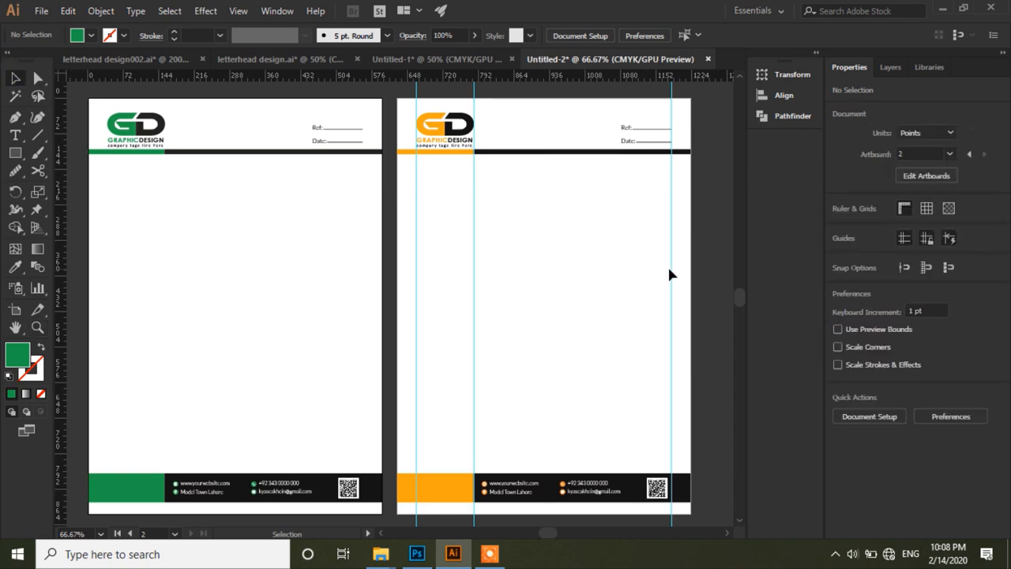
left_click(402, 308)
key("ctrl+a")
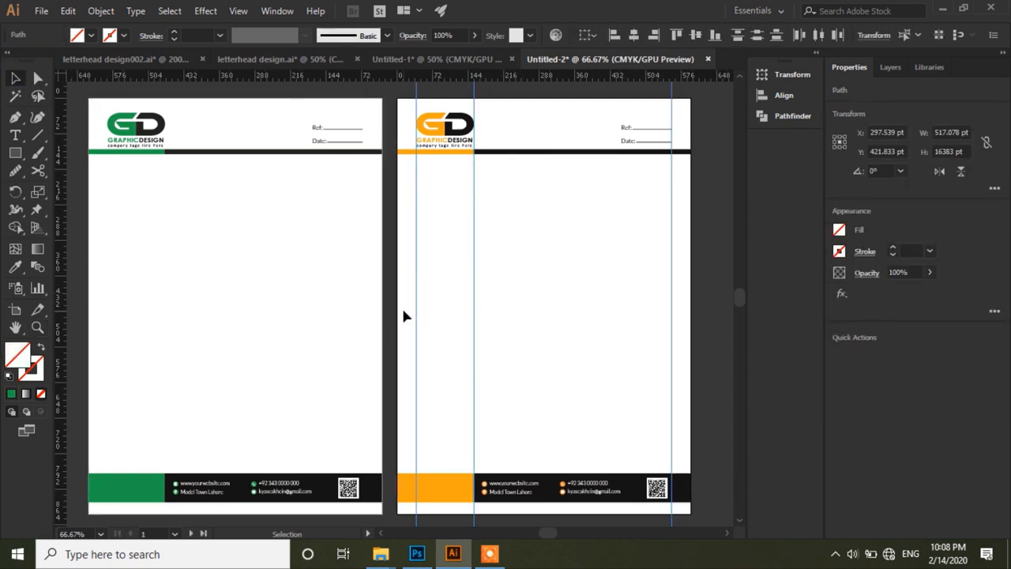
key("Delete")
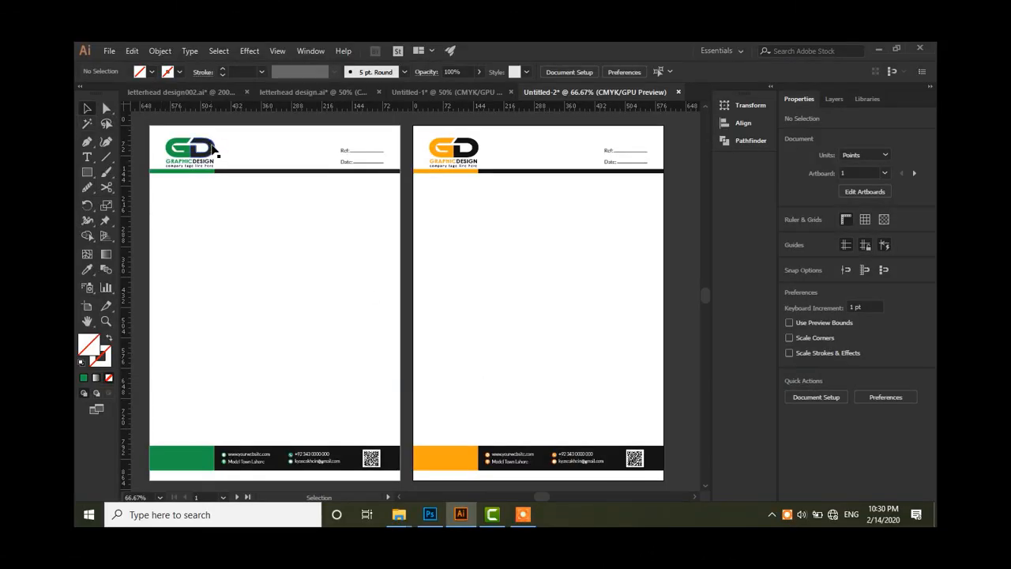
- Copy the GD letters of the green letterhead's logo to the middle of its page and group the copy
left_click(205, 150)
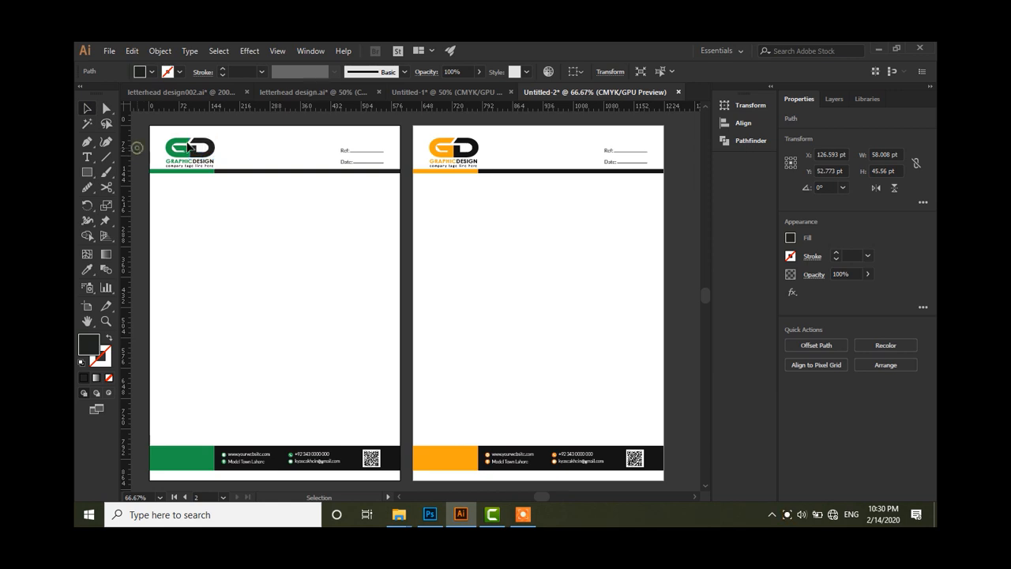
left_click(136, 153)
left_click(217, 154)
left_click(205, 150, "shift")
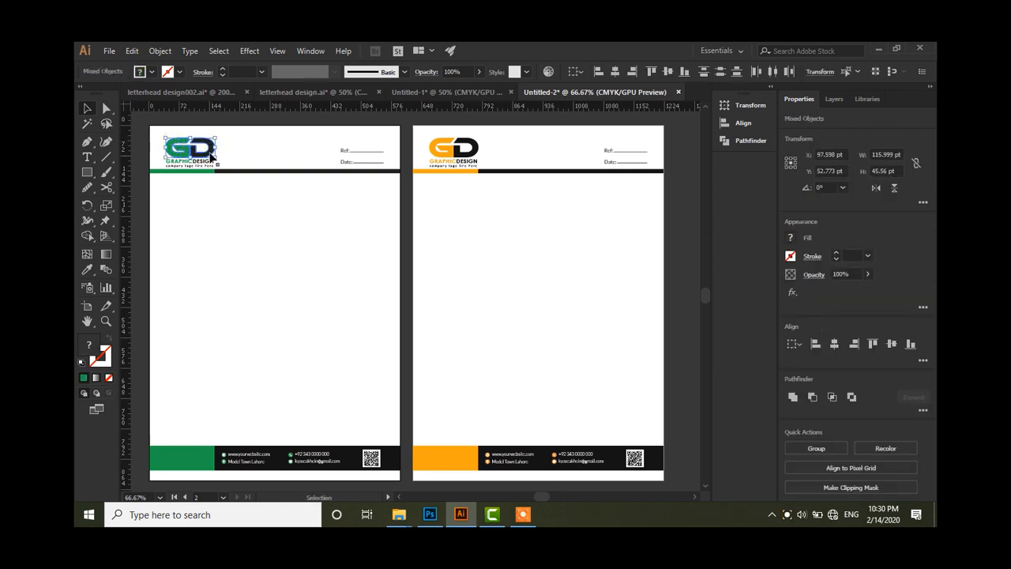
left_click_drag(207, 146, 277, 311)
key("alt+shift")
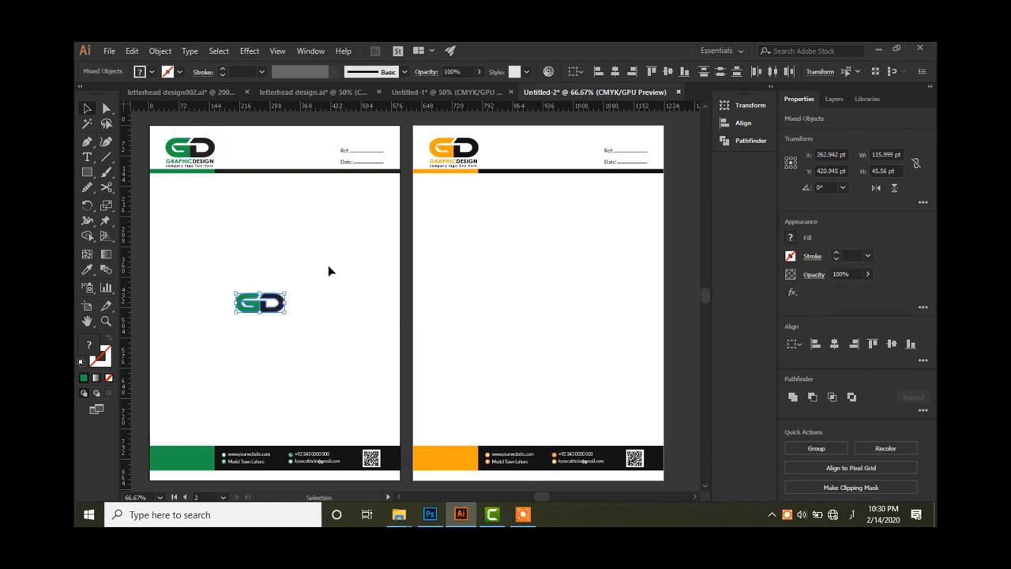
right_click(272, 298)
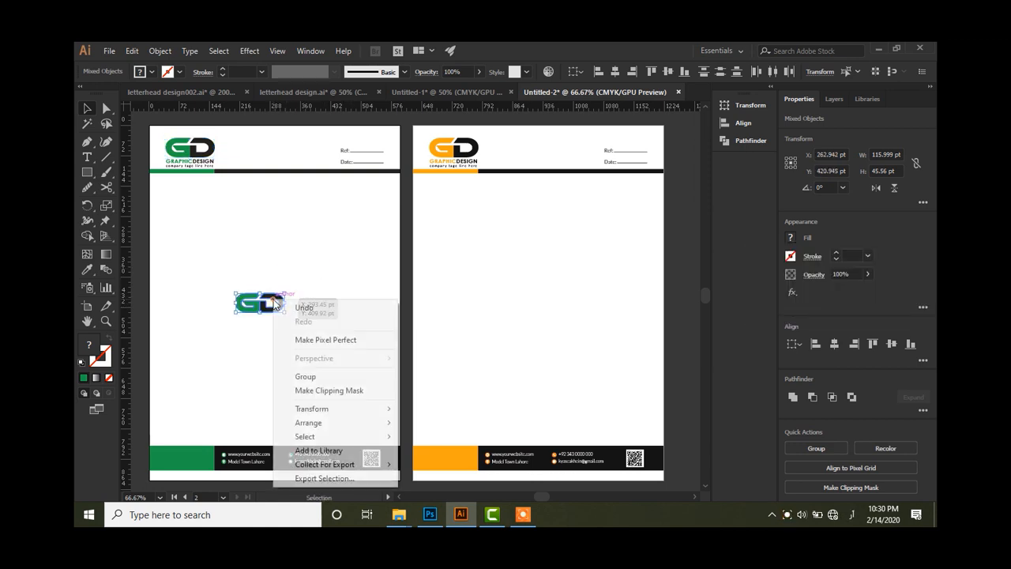
left_click(318, 375)
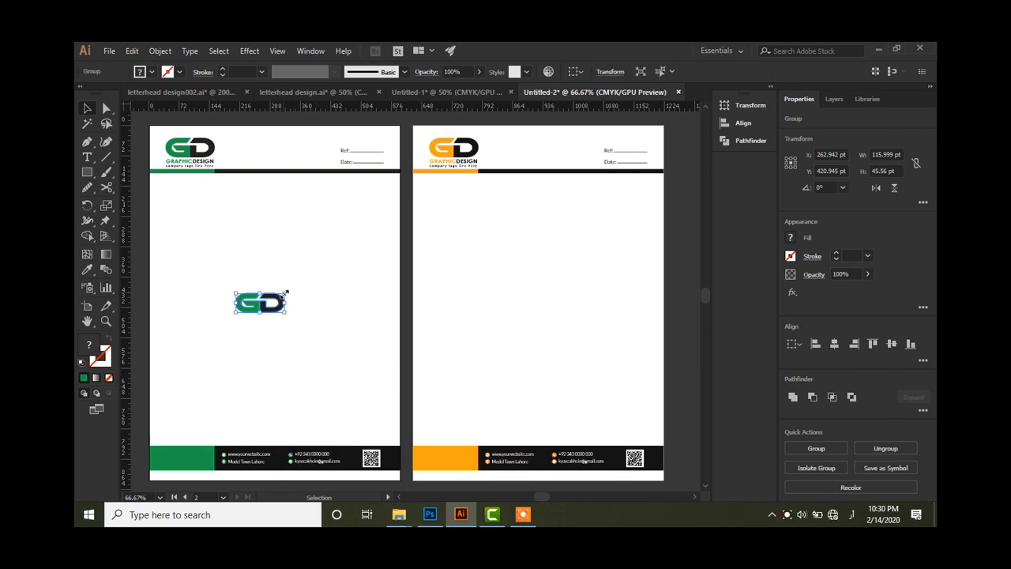
- Enlarge the copied green GD group to about 488 pt wide, centre it on the page and rotate it about 23°
left_click_drag(287, 293, 361, 259)
left_click_drag(338, 328, 354, 335)
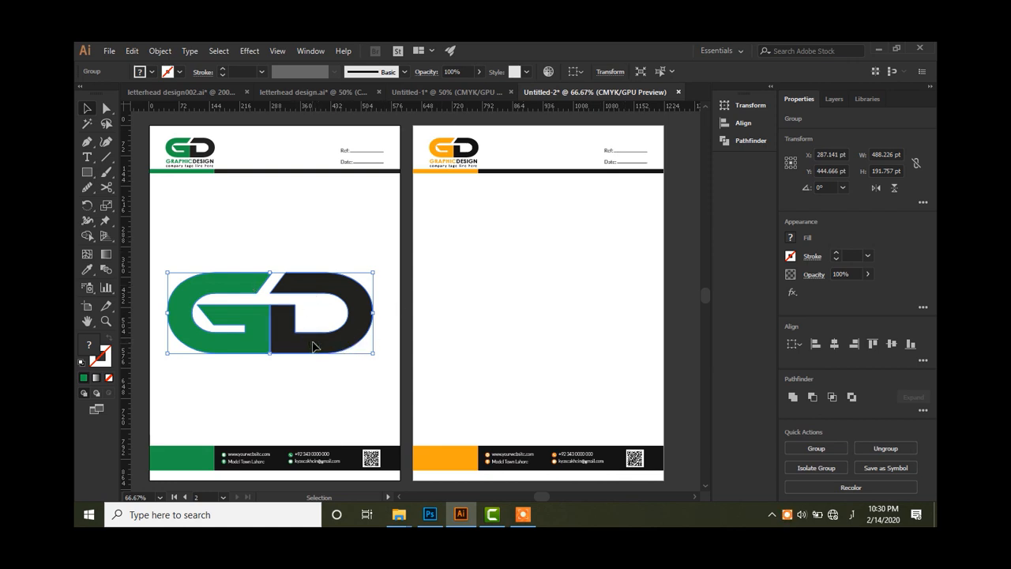
left_click_drag(378, 360, 390, 317)
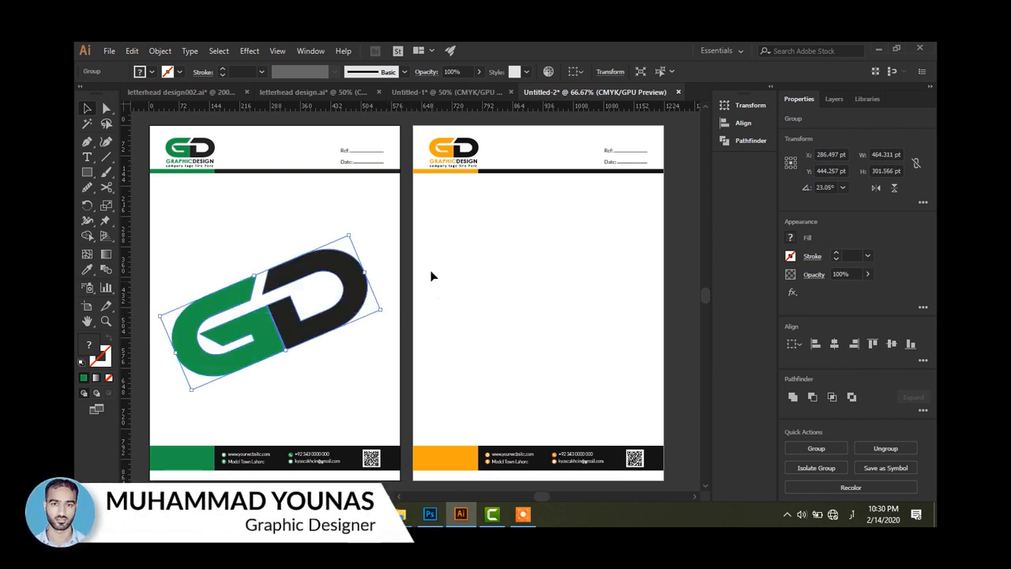
- Set the enlarged green GD group's opacity to 20% in the Transparency settings, leaving nothing selected
left_click(305, 54)
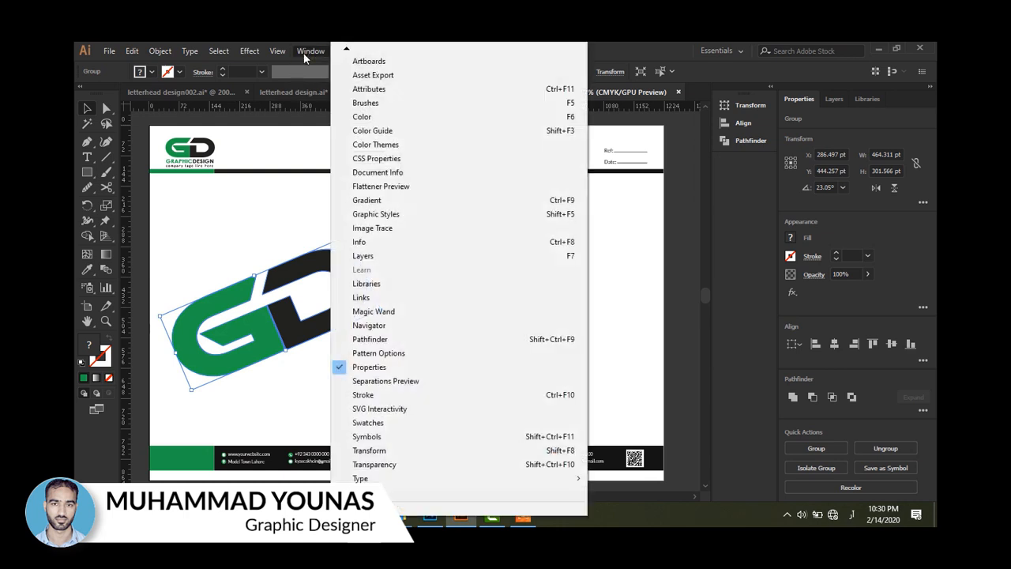
left_click(385, 465)
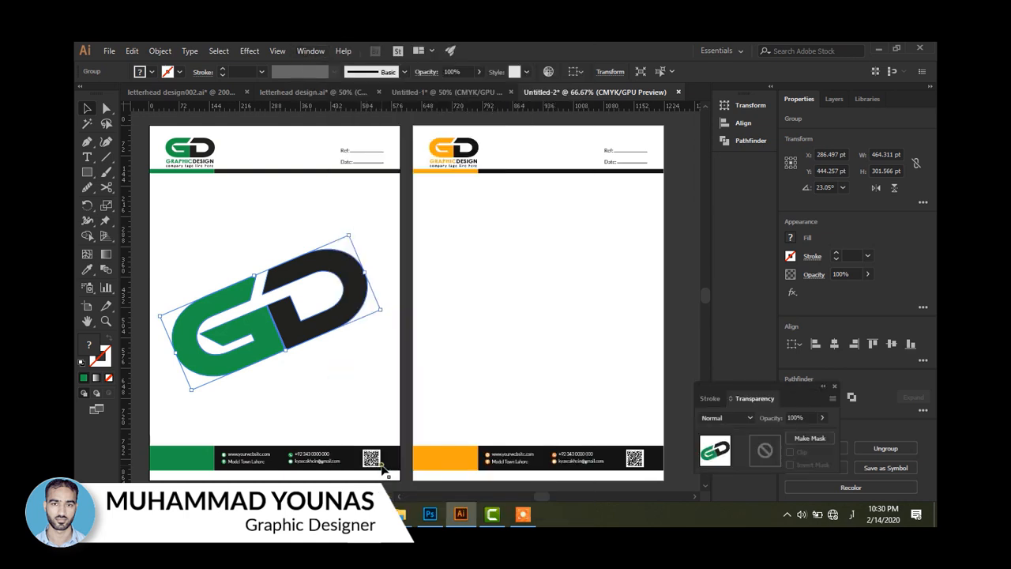
left_click(794, 418)
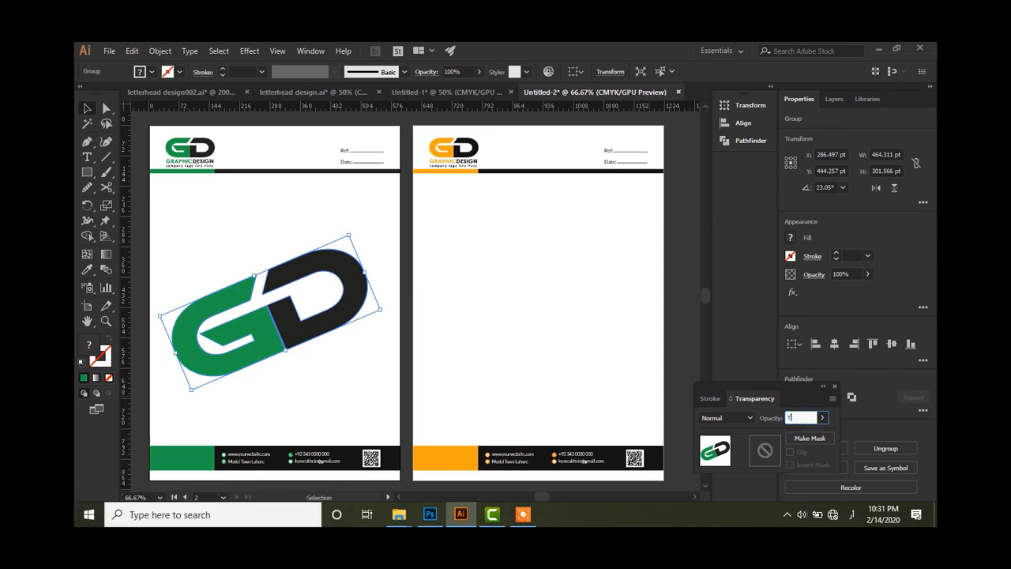
key("Return")
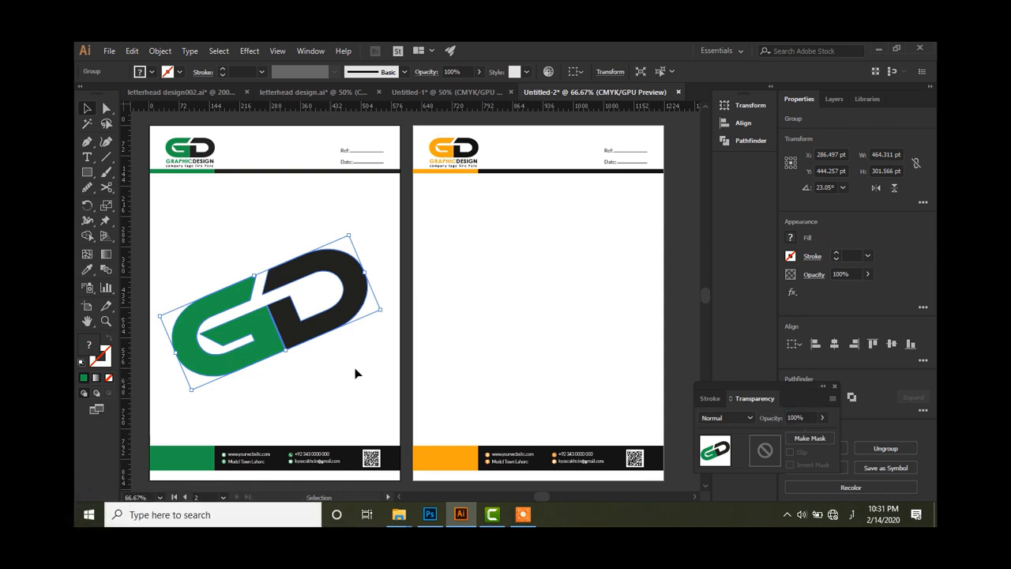
left_click(791, 419)
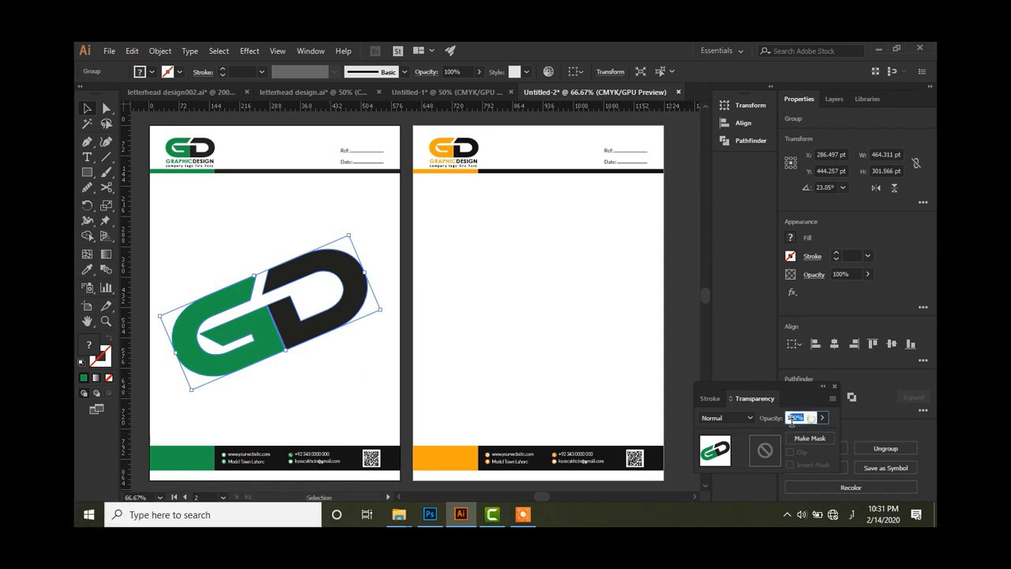
left_click(824, 418)
left_click_drag(824, 437, 782, 438)
left_click(334, 383)
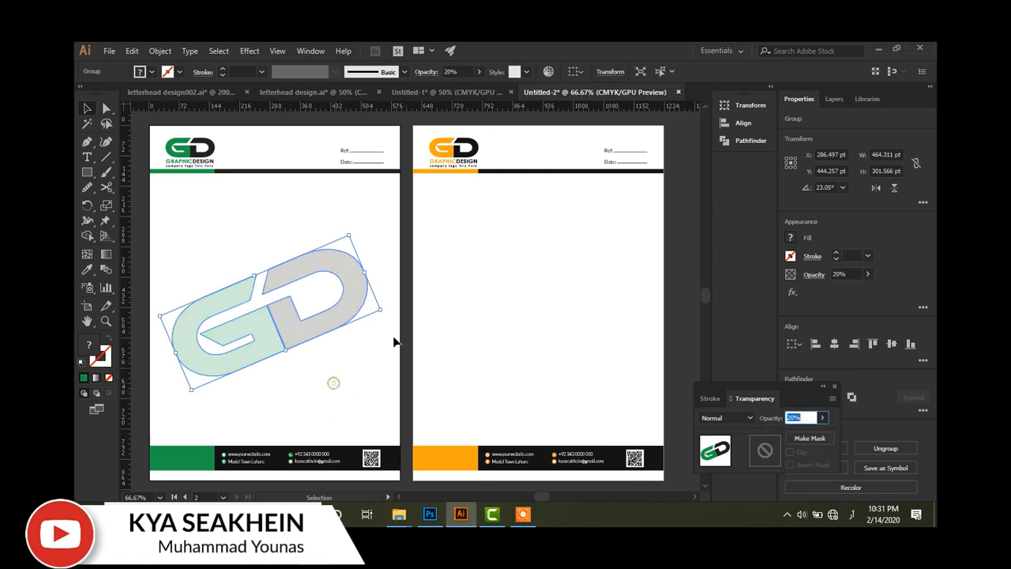
left_click(403, 258)
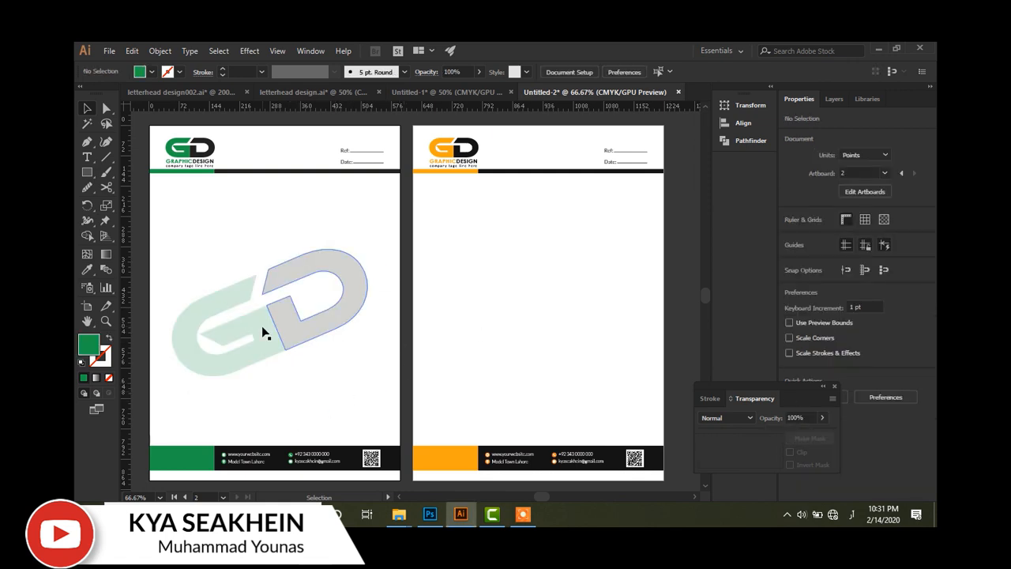
- Copy the orange logo's GD letters onto the blank page area, enlarge them to about 527 pt wide and rotate them about 29°
left_click(468, 151)
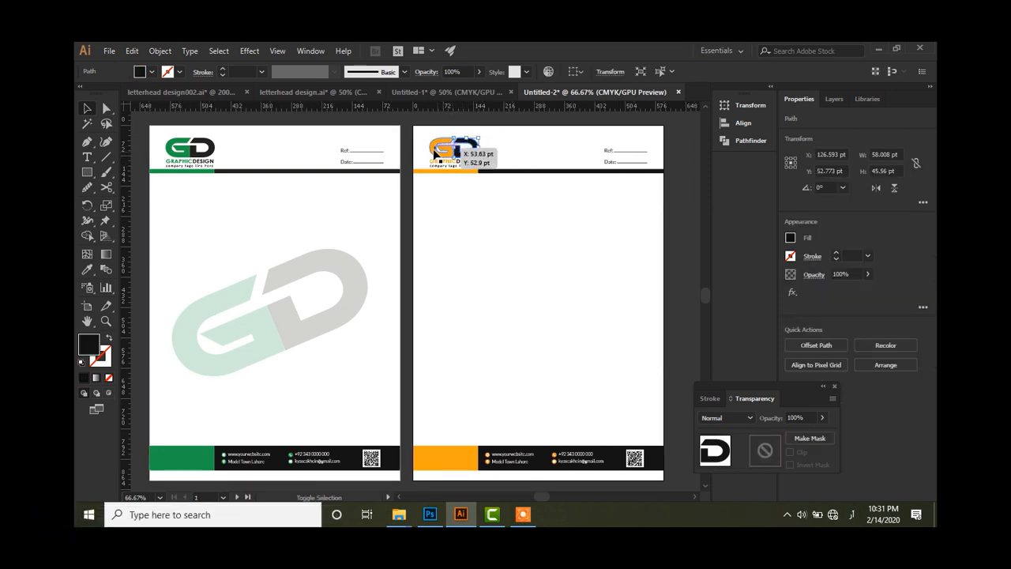
left_click(436, 151, "shift")
left_click_drag(475, 158, 625, 237, "alt")
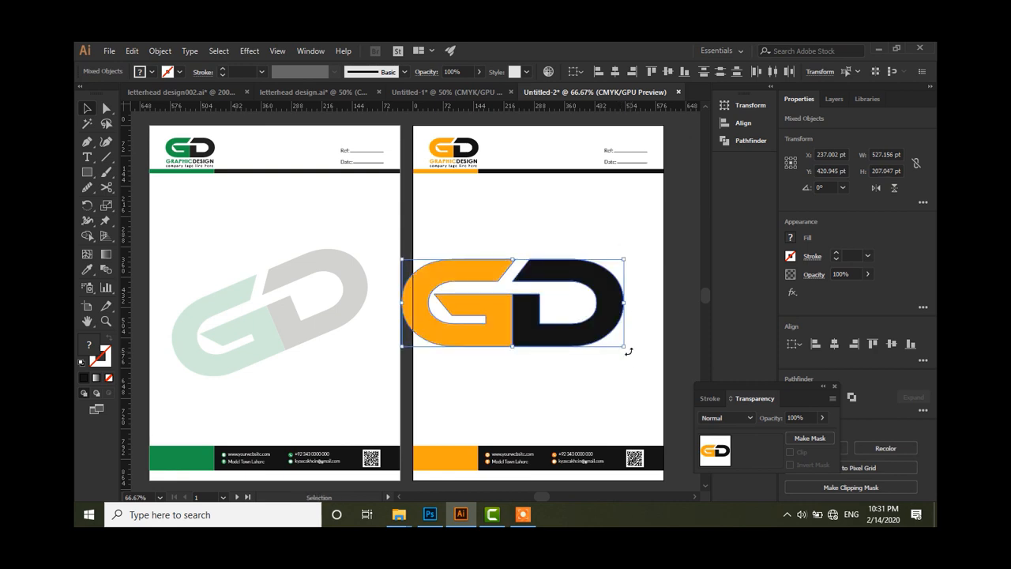
left_click_drag(585, 337, 658, 290)
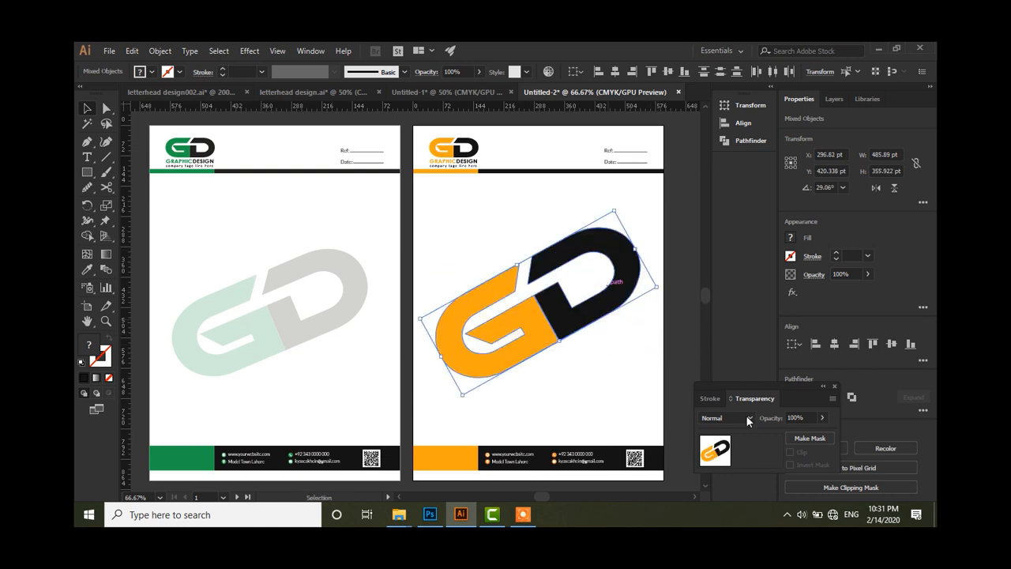
- Set the enlarged orange GD letters' opacity to 20%, leaving nothing selected
left_click_drag(809, 416, 786, 427)
type("20")
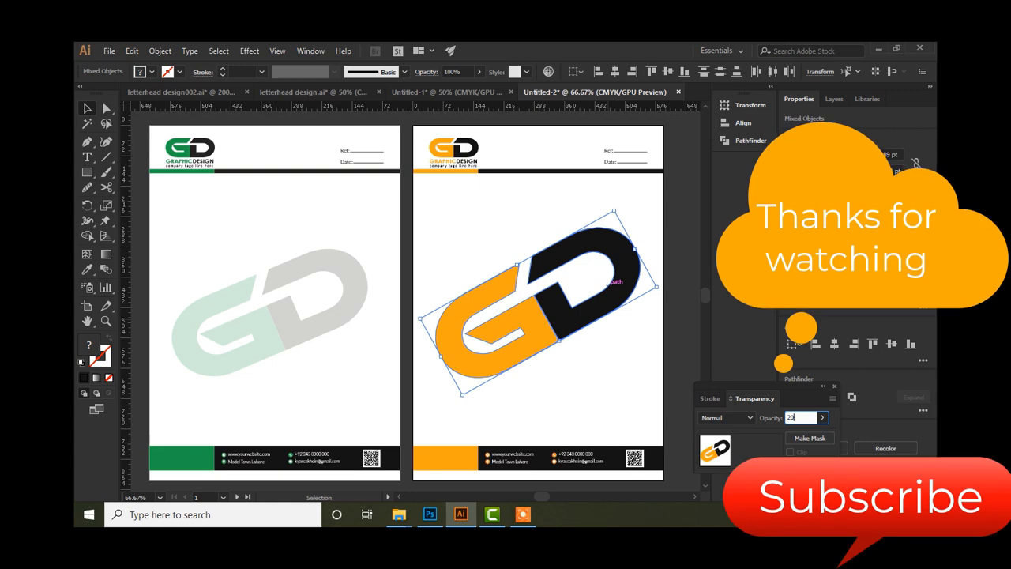
key("Return")
left_click(678, 343)
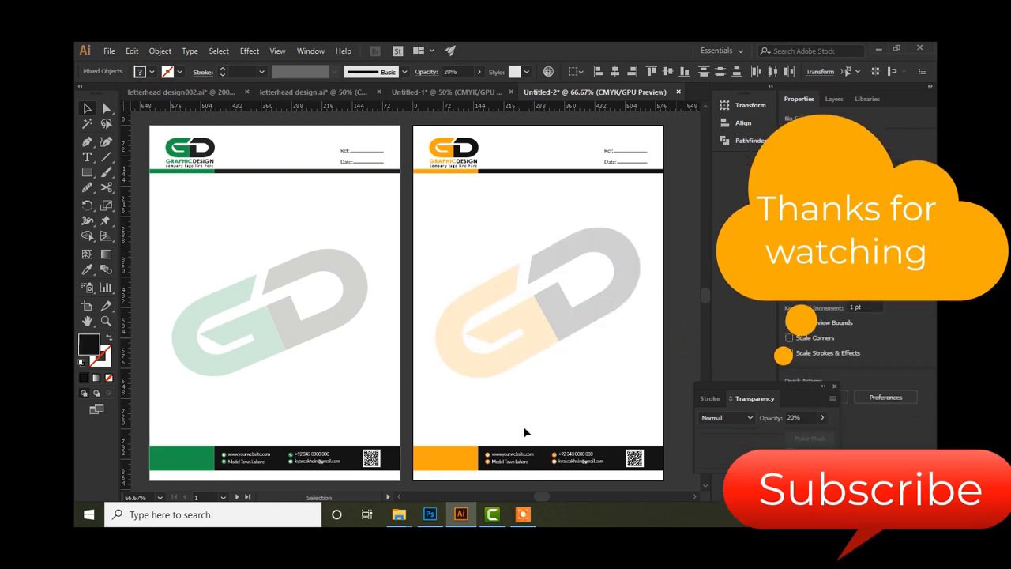